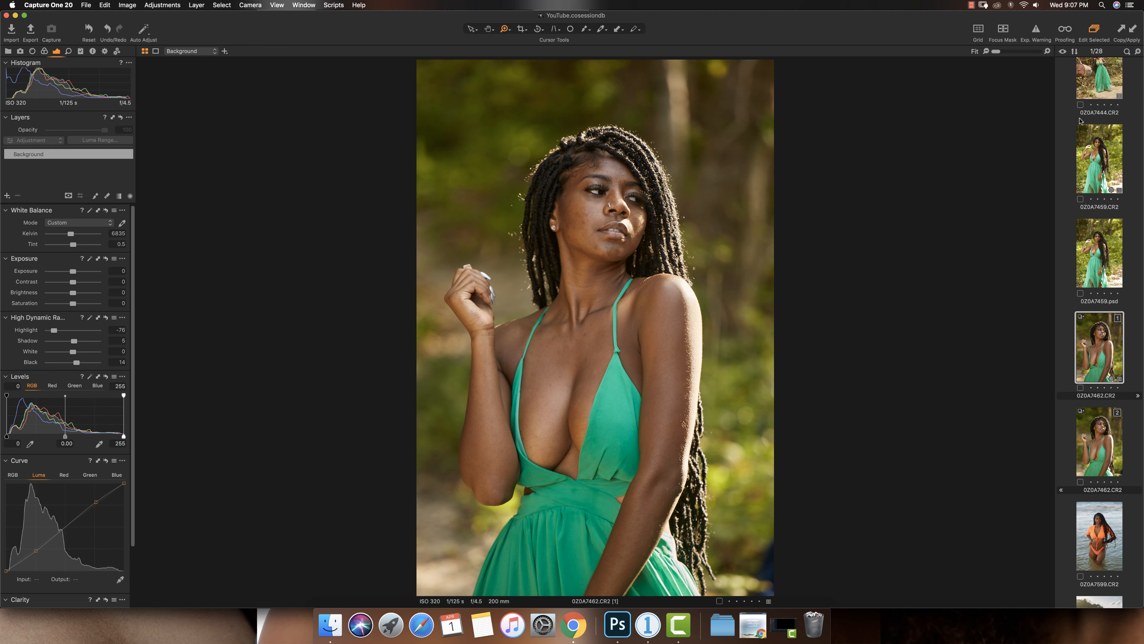
Step: Browse the portraits from 0Z0A7444.CR2 through 0Z0A7722.CR2, then return to the first variant of 0Z0A7462.CR2
left_click(1096, 92)
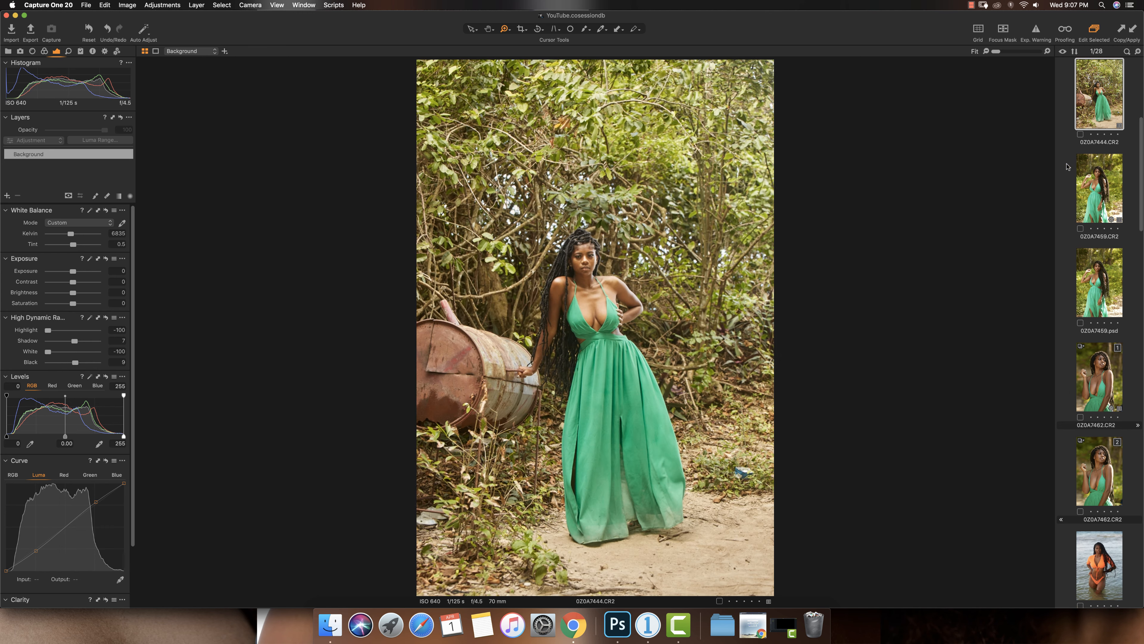
left_click(1114, 218)
key("Down")
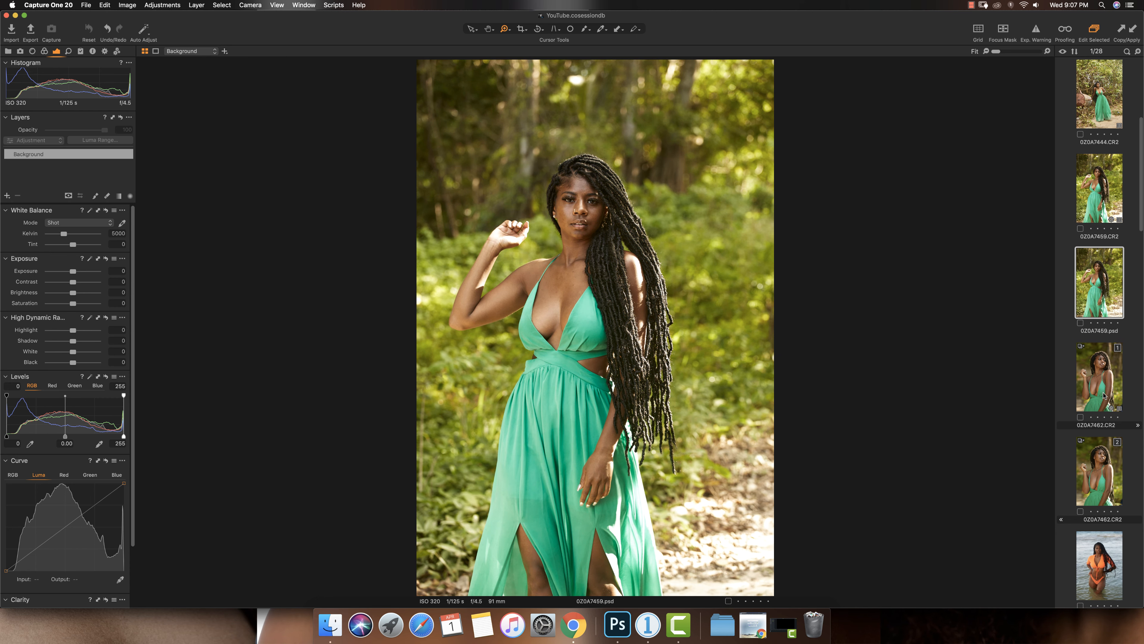
left_click(1103, 396)
left_click(1125, 482)
left_click(1115, 543)
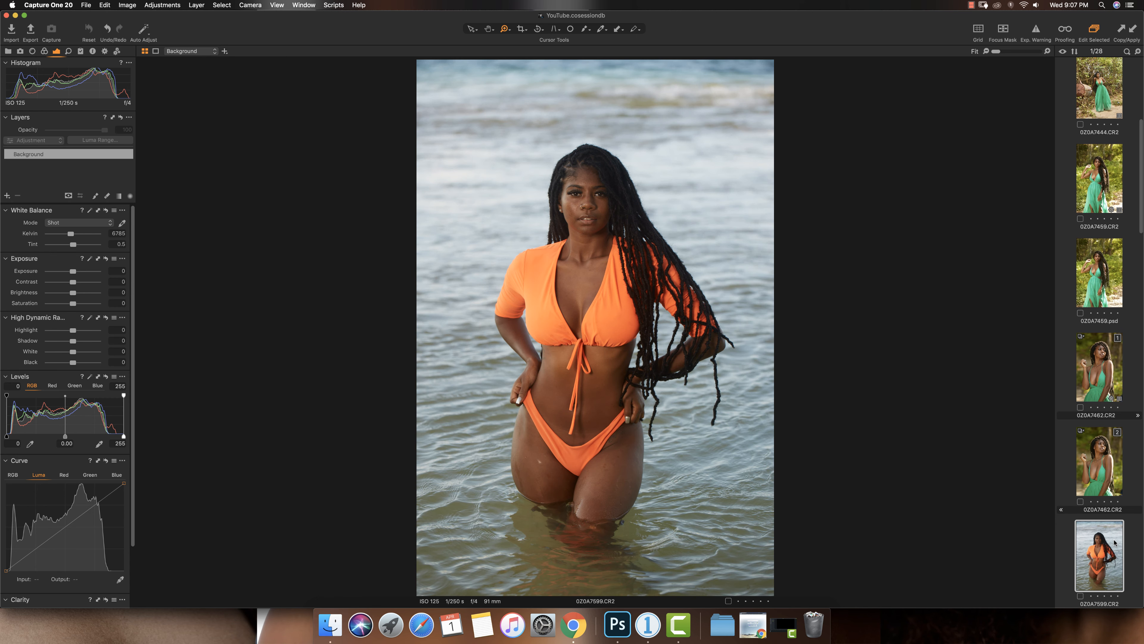
key("Down")
key("Down")
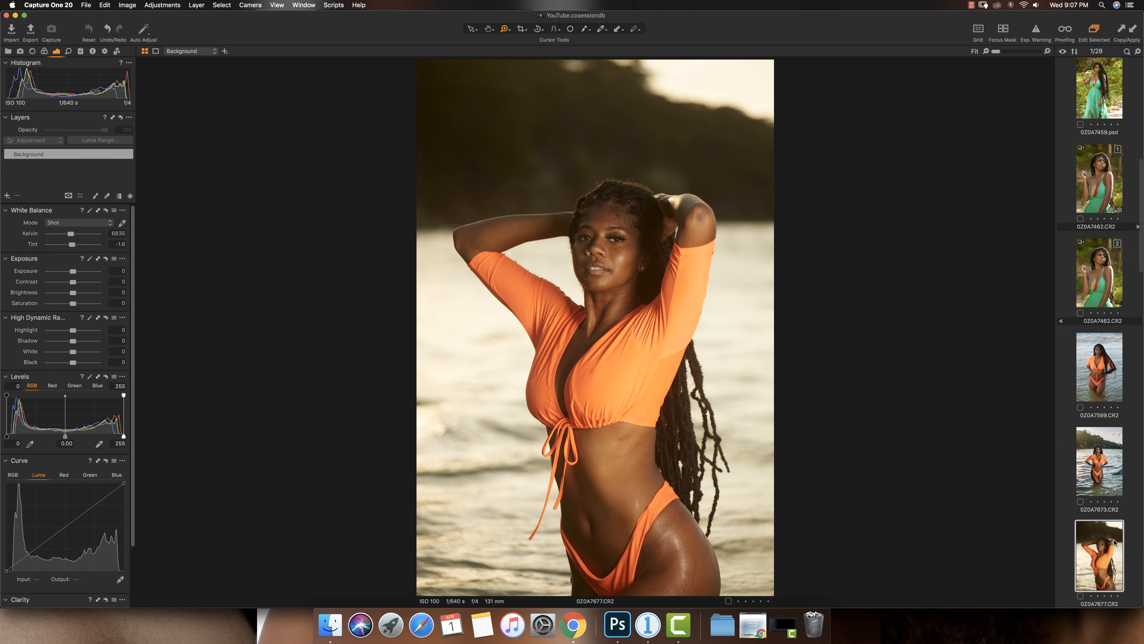
key("Down")
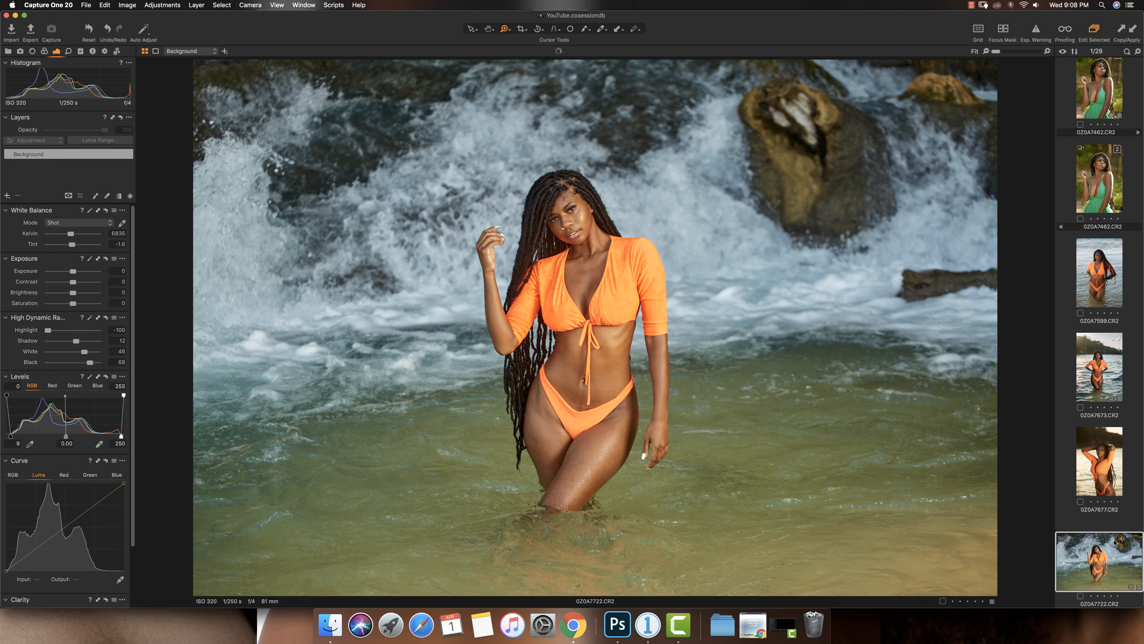
key("Up")
key("Up")
key("Up")
key("Up")
key("Up")
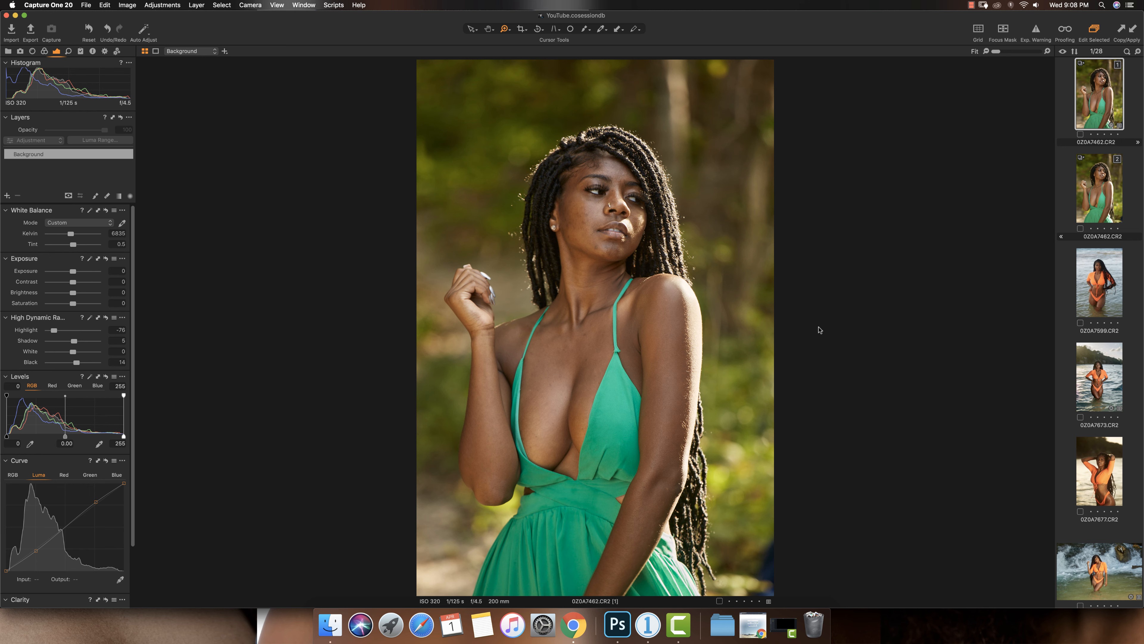
Step: Compare the two variants of 0Z0A7462.CR2 by switching between them, ending on the first variant
left_click(1104, 197)
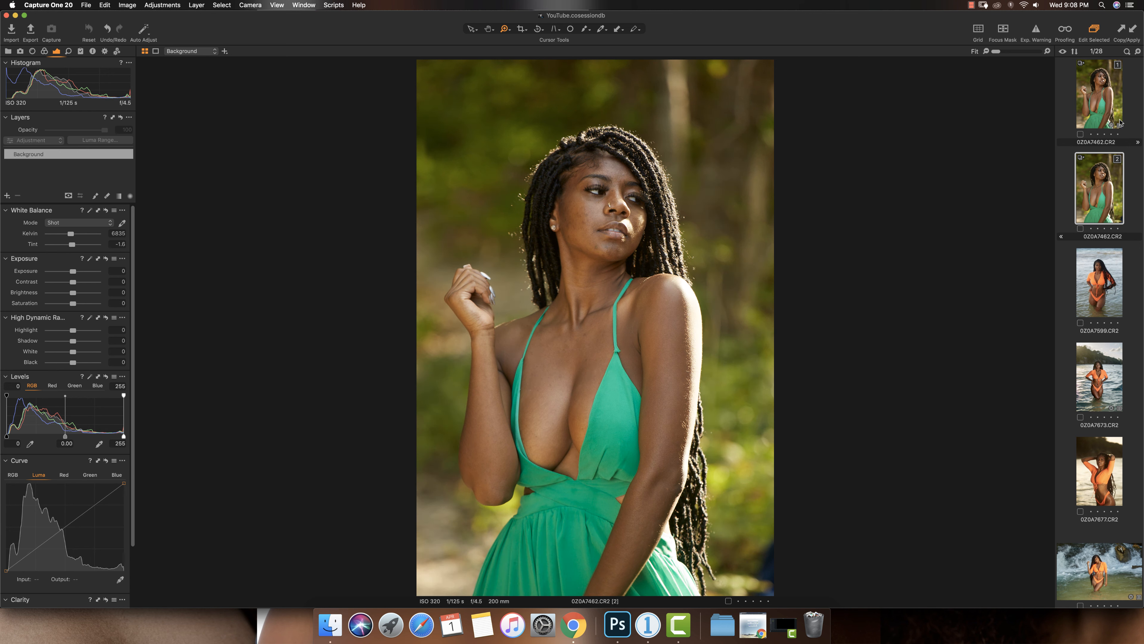
left_click(1102, 115)
left_click(1096, 193)
left_click(1091, 106)
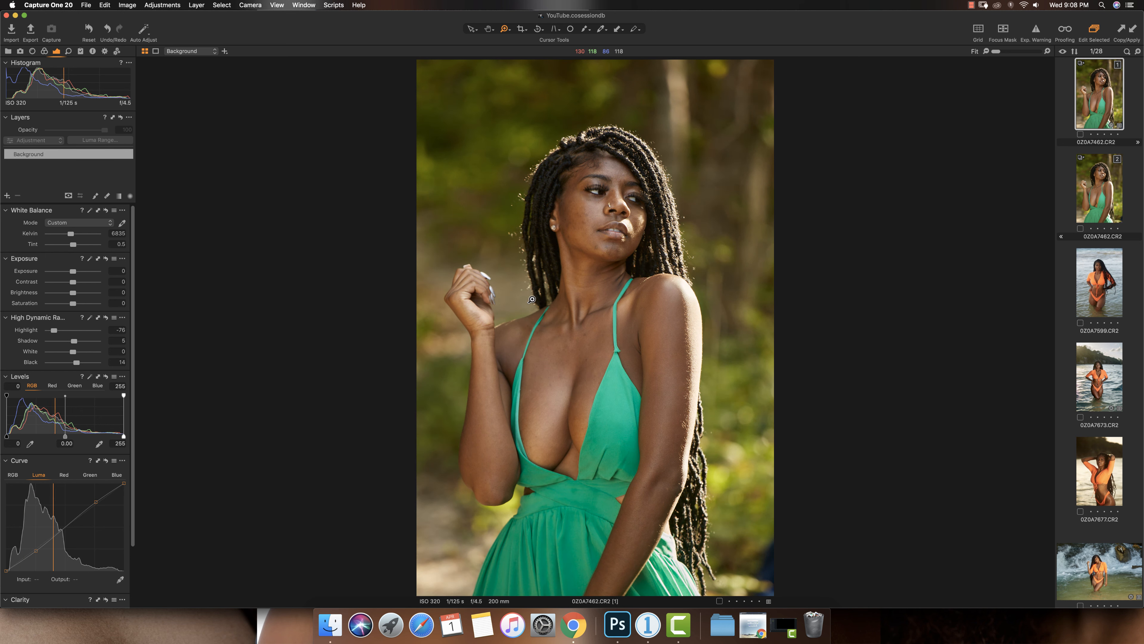
left_click(1104, 191)
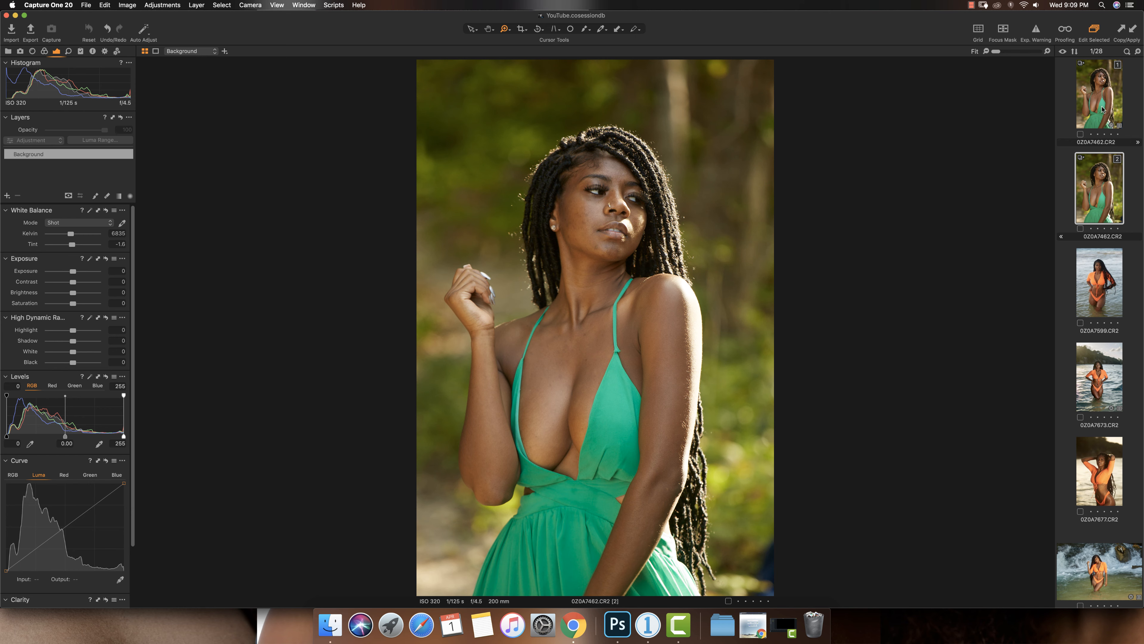
left_click(1085, 112)
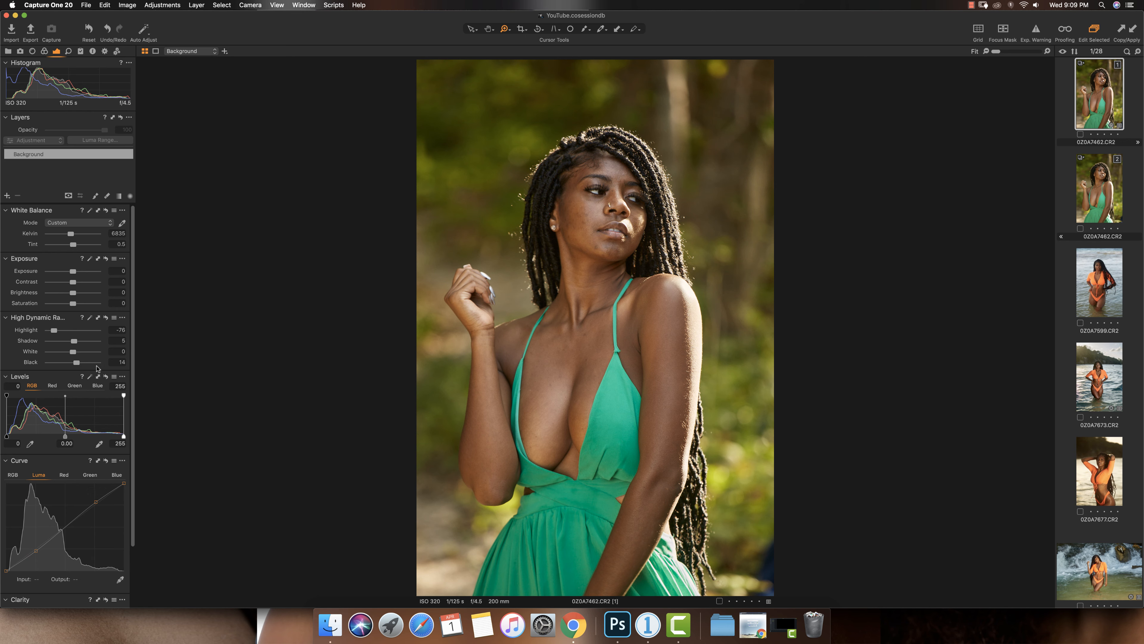
Step: Set the first variant's High Dynamic Range Shadow to 0 and Black to 30, and its RGB Levels black point to 3
left_click_drag(74, 340, 99, 341)
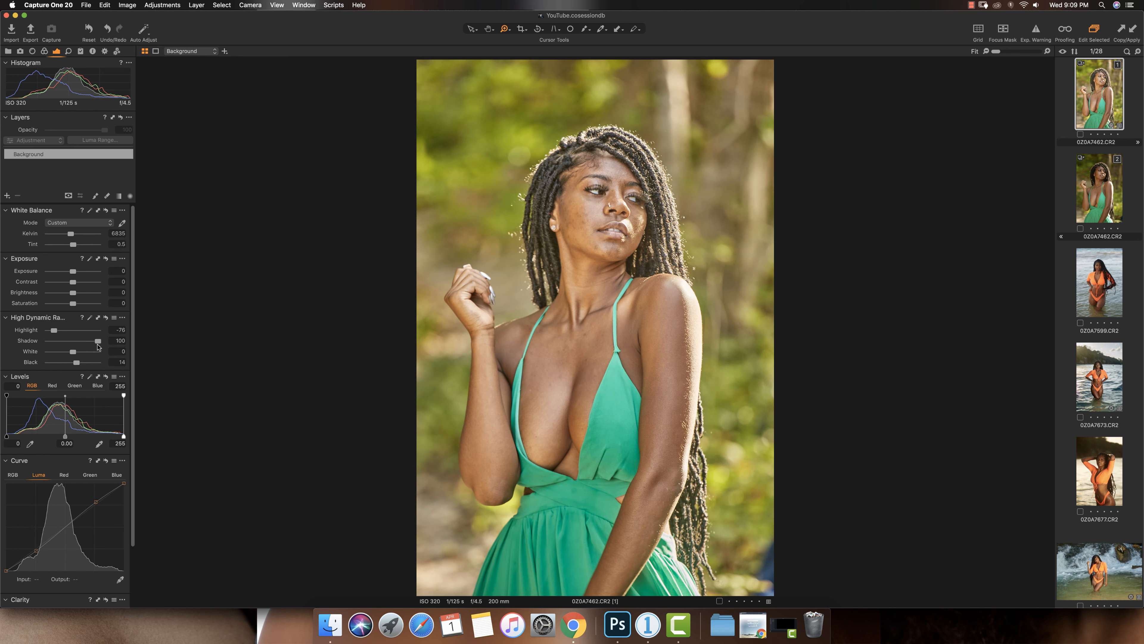
left_click_drag(99, 346, 73, 348)
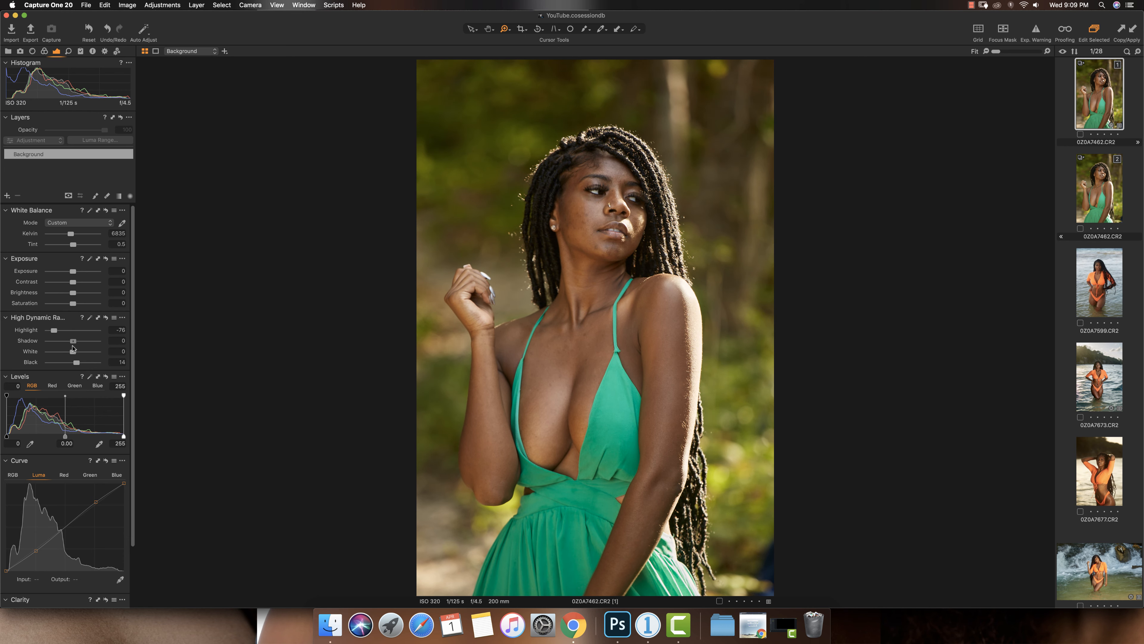
mouse_move(73, 348)
left_mouse_down()
mouse_move(132, 364)
mouse_move(77, 366)
left_mouse_up()
left_click_drag(6, 435, 7, 436)
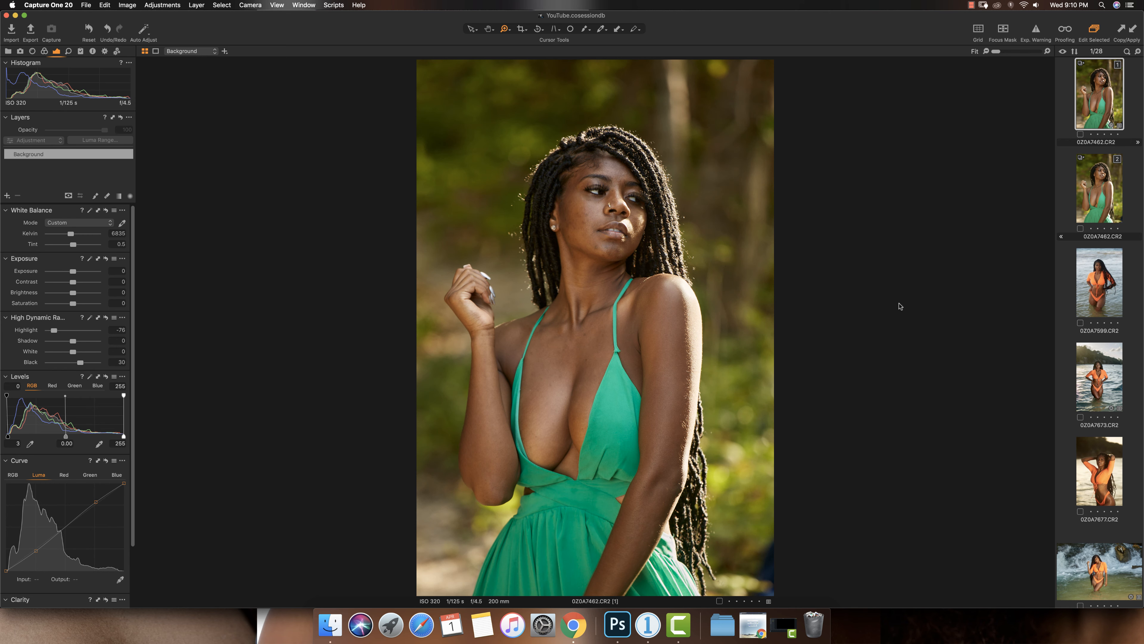
Step: Check the adjusted first variant of 0Z0A7462.CR2 against the second variant
left_click(1094, 168)
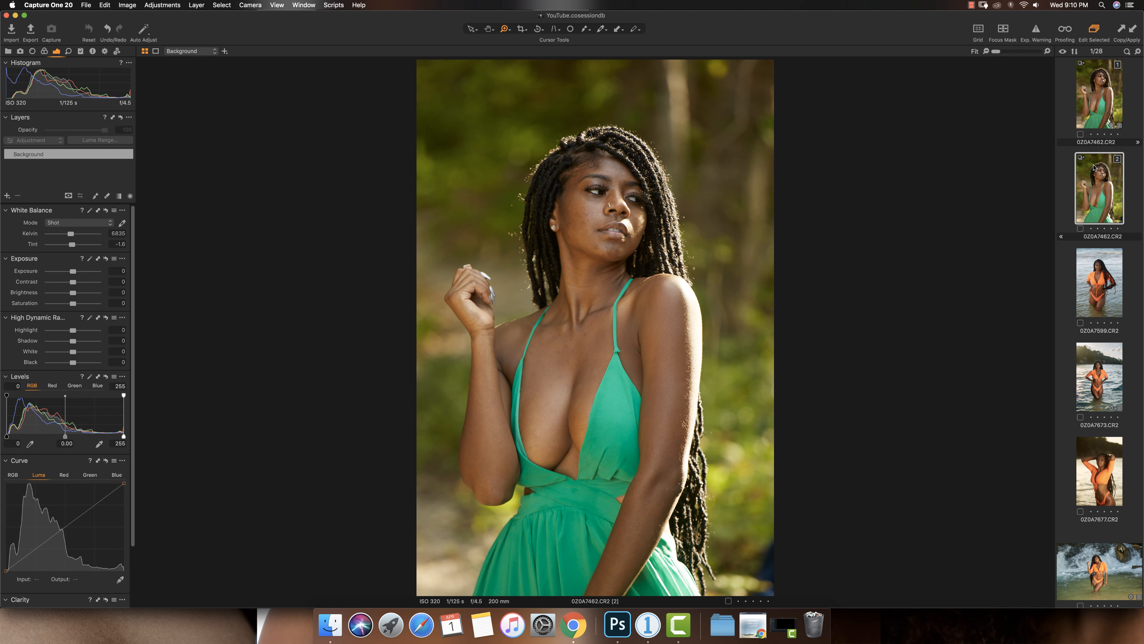
left_click(1097, 114)
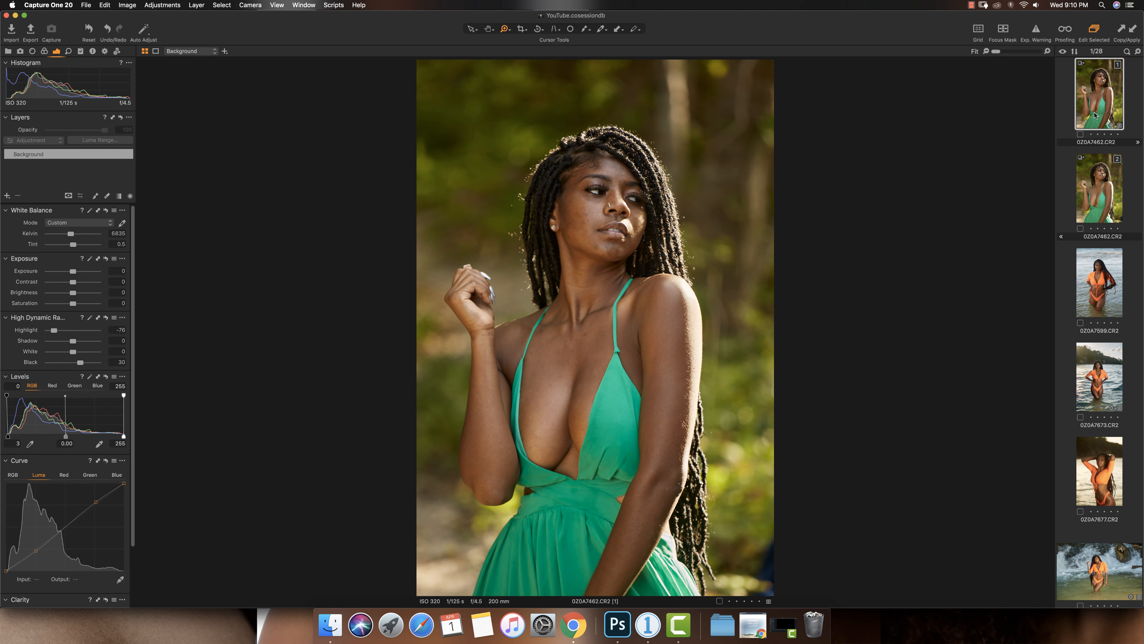
left_click(1096, 190)
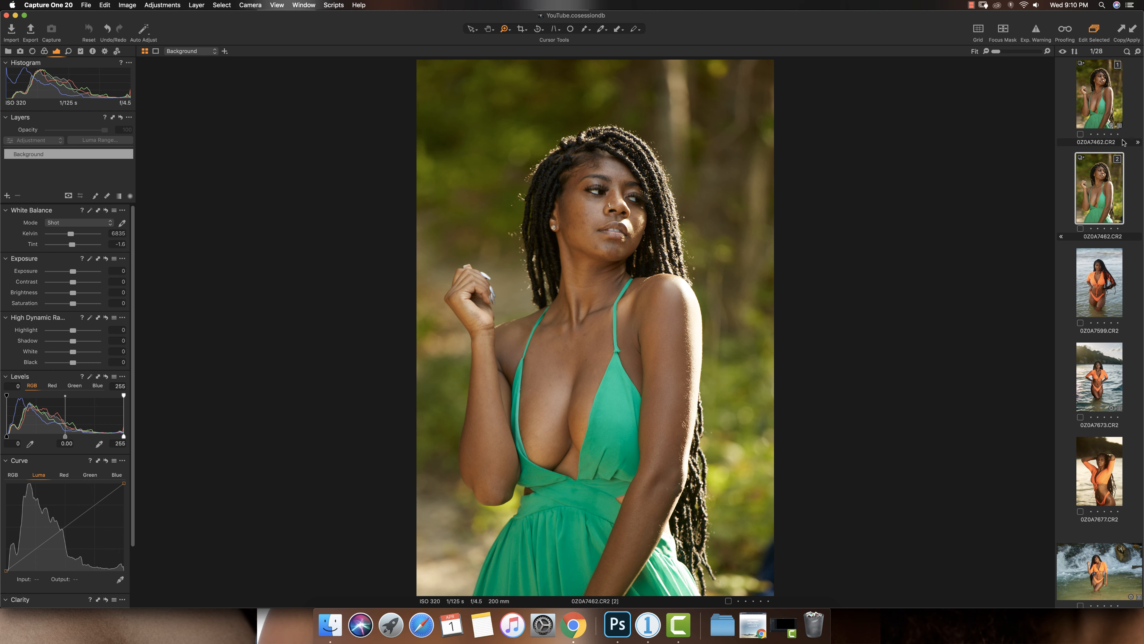
Step: Open the first variant for editing in Adobe Photoshop 2020 as a 16-bit Adobe RGB (1998) PSD at 300 px/in and 100% scale
left_click(1099, 111)
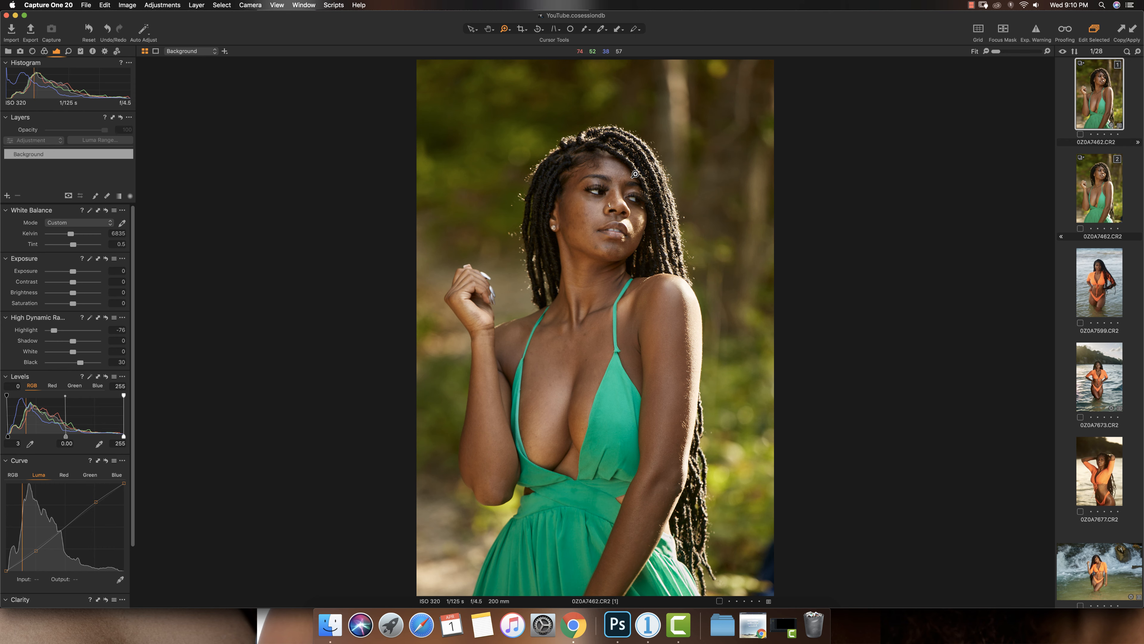
right_click(1098, 107)
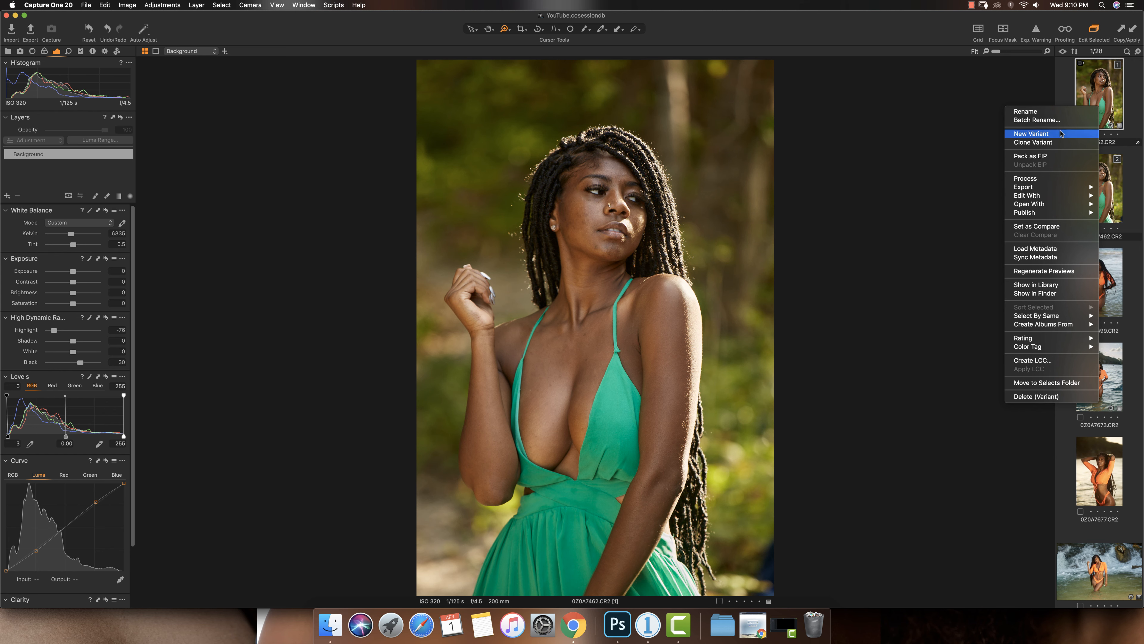
mouse_move(1037, 199)
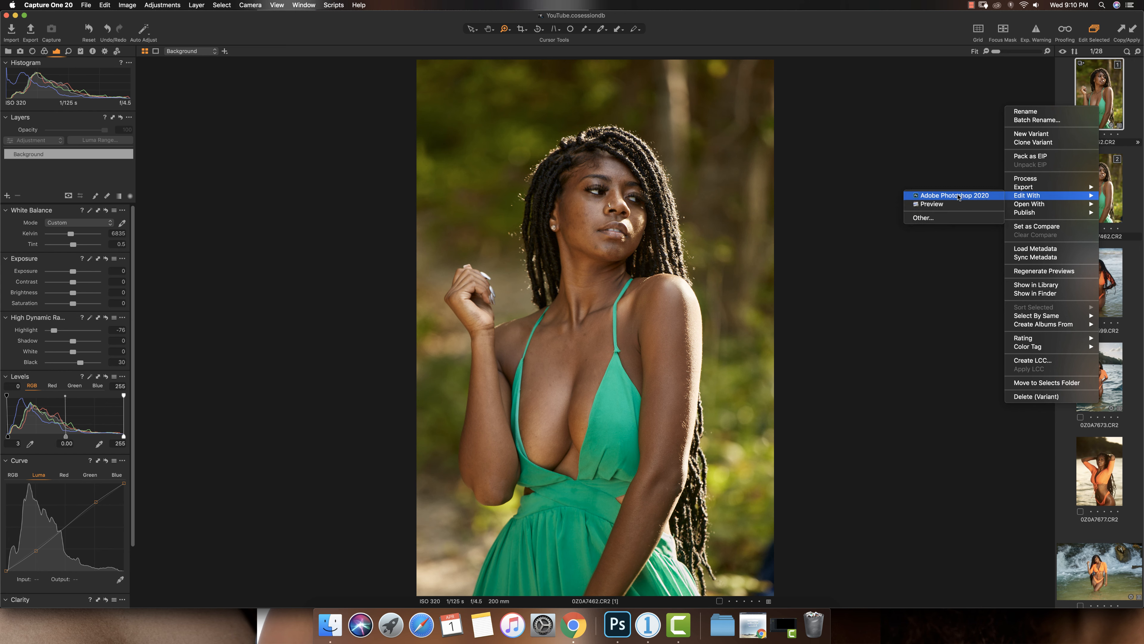
left_click(960, 195)
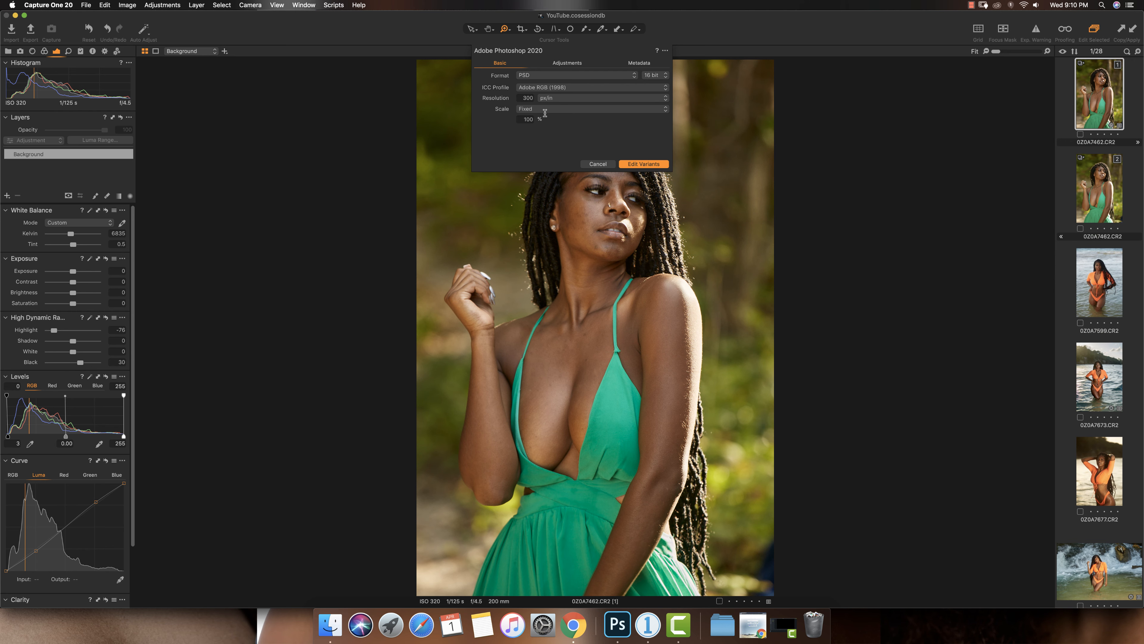
left_click(639, 164)
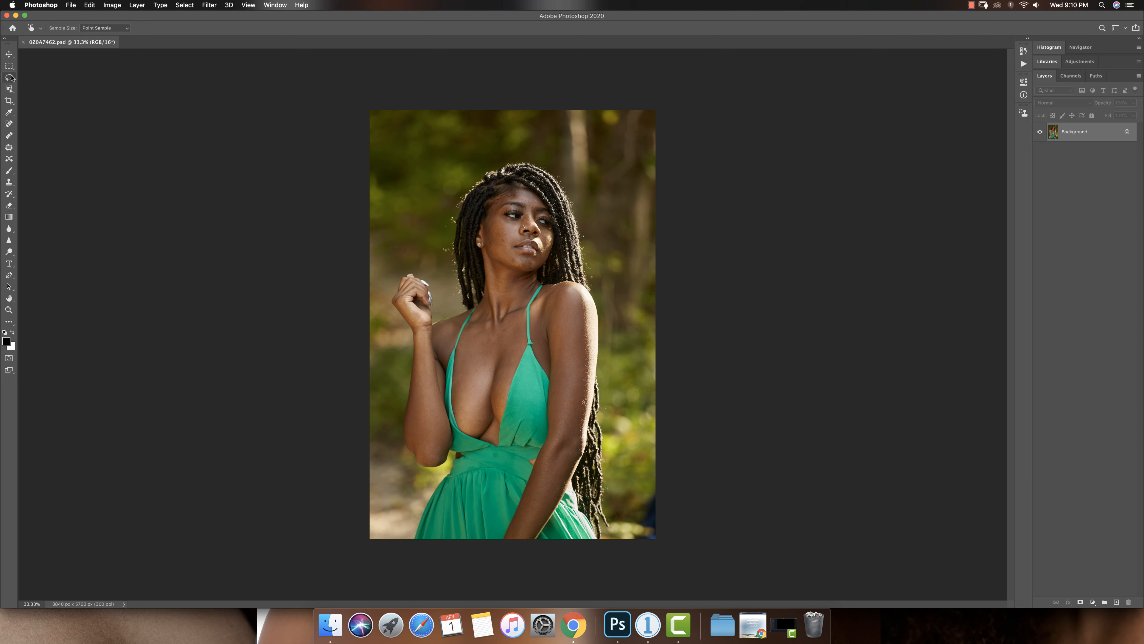
Step: Examine the skin on the woman's face, chest and arms at up to 100% magnification
left_click(9, 55)
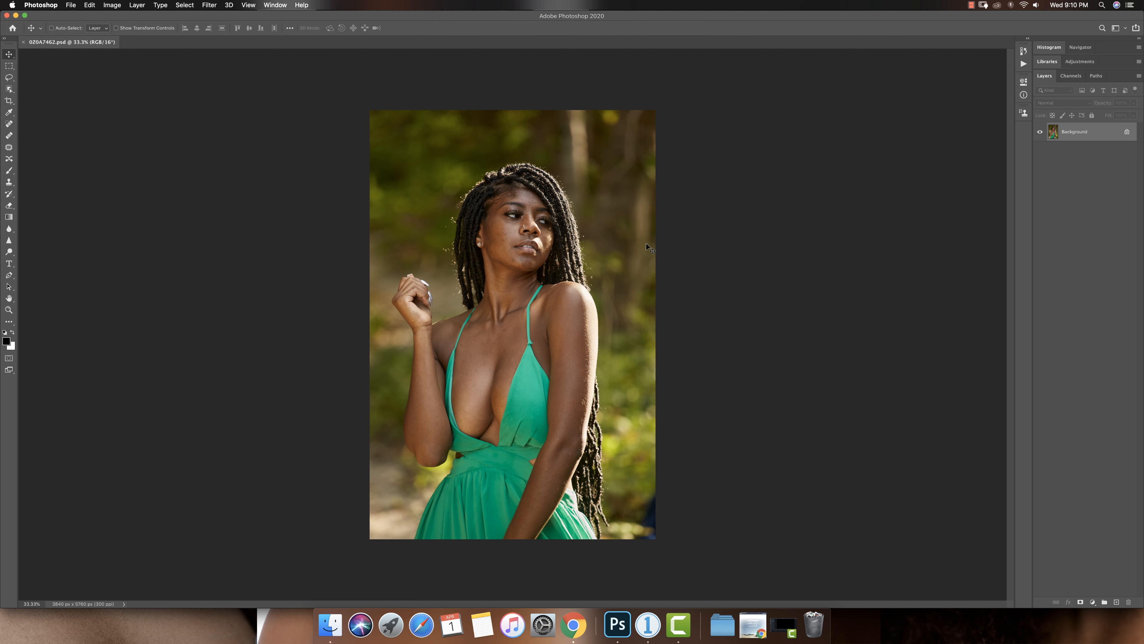
key("z")
left_click(528, 228)
left_click(528, 228)
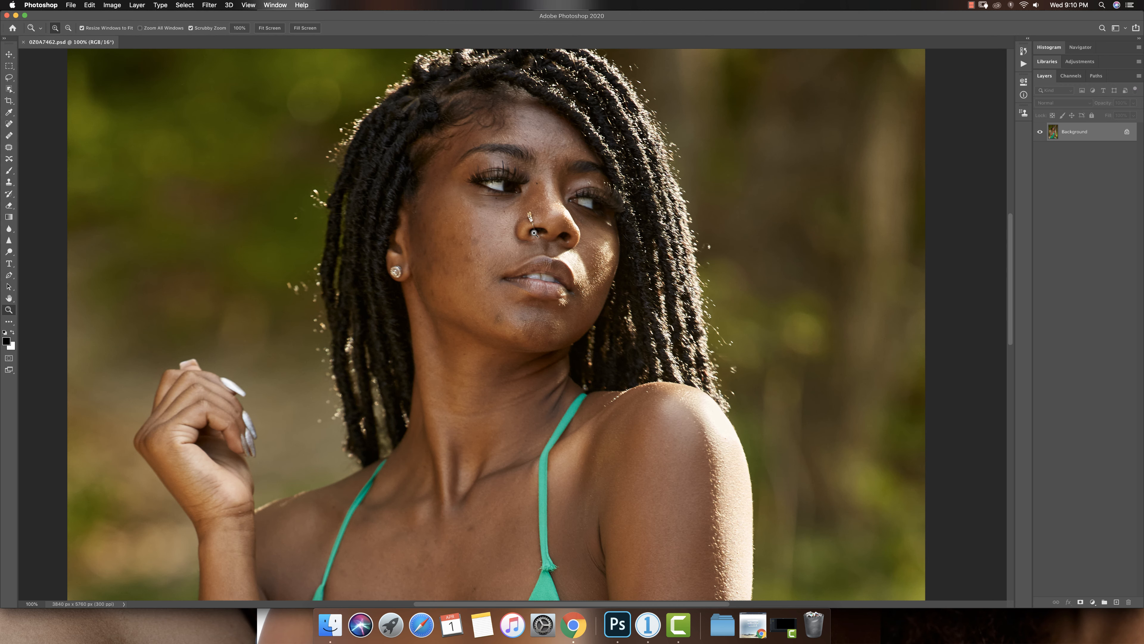
key("v")
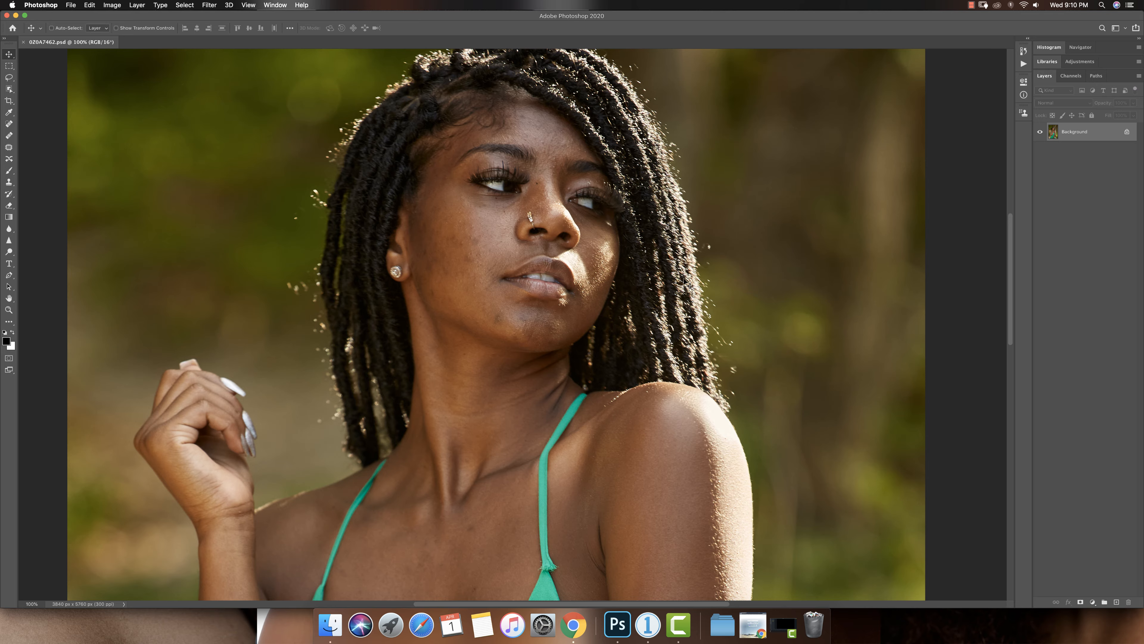
key("z")
left_click(604, 332, "alt")
left_click(604, 331, "alt")
left_click(579, 355, "alt")
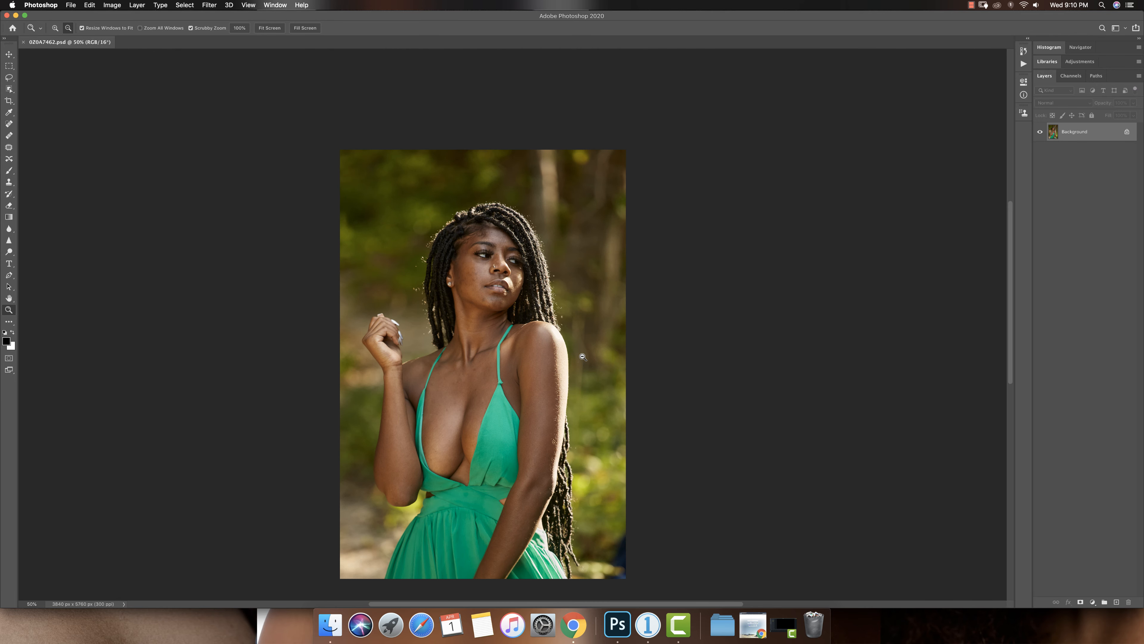
left_click(459, 287)
key("v")
left_click_drag(511, 298, 535, 172)
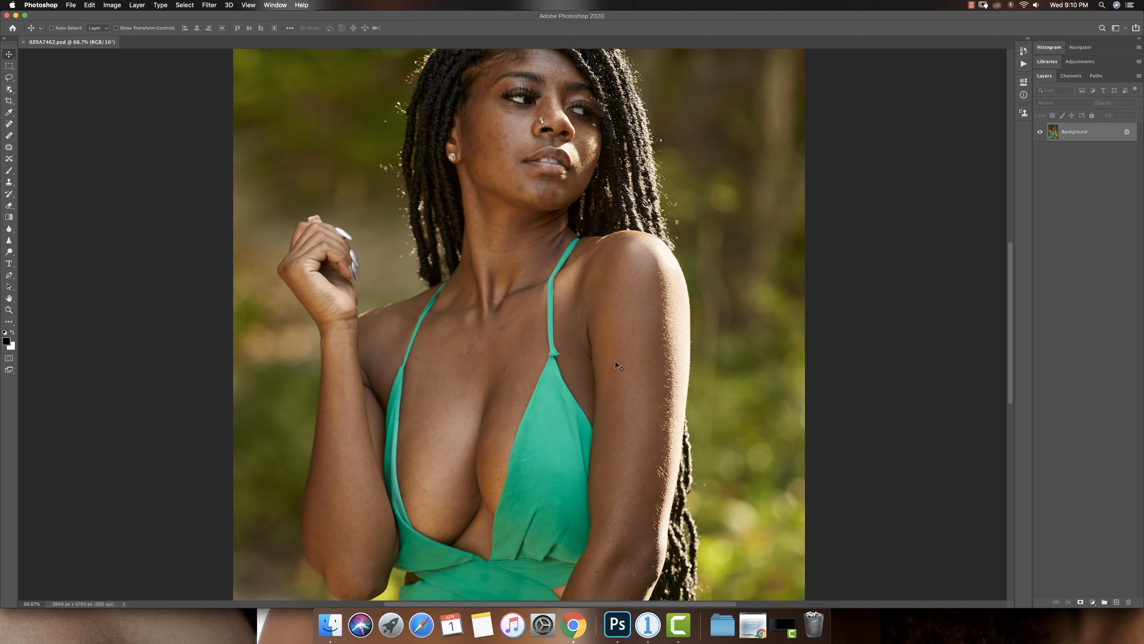
left_click_drag(562, 407, 508, 393)
left_click_drag(531, 207, 547, 390)
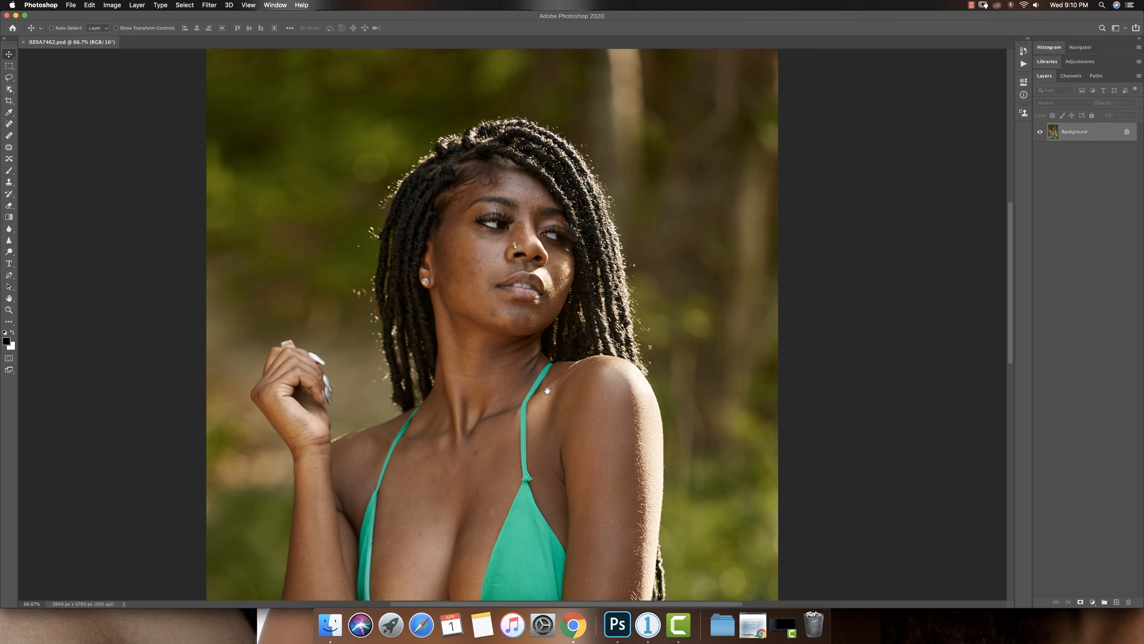
Step: Examine the overall tones of the portrait, alternating between the whole picture and closer views of the upper body
key("z")
left_click(504, 336, "alt")
left_click(520, 327, "alt")
left_click(530, 351, "alt")
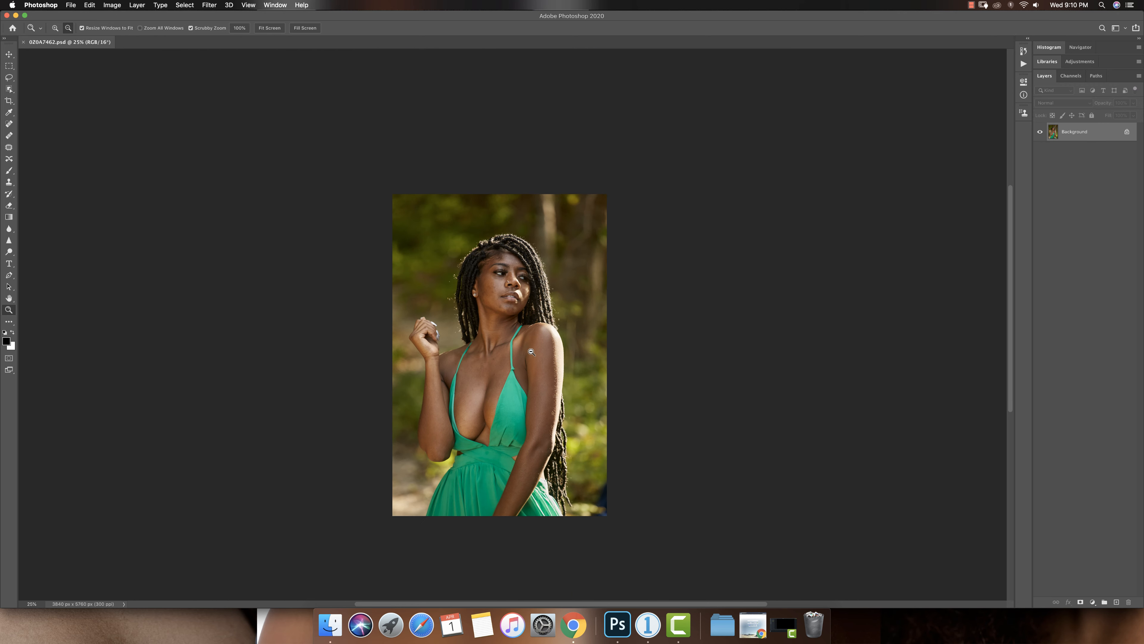
left_click(500, 332)
left_click(496, 360)
left_click(495, 360)
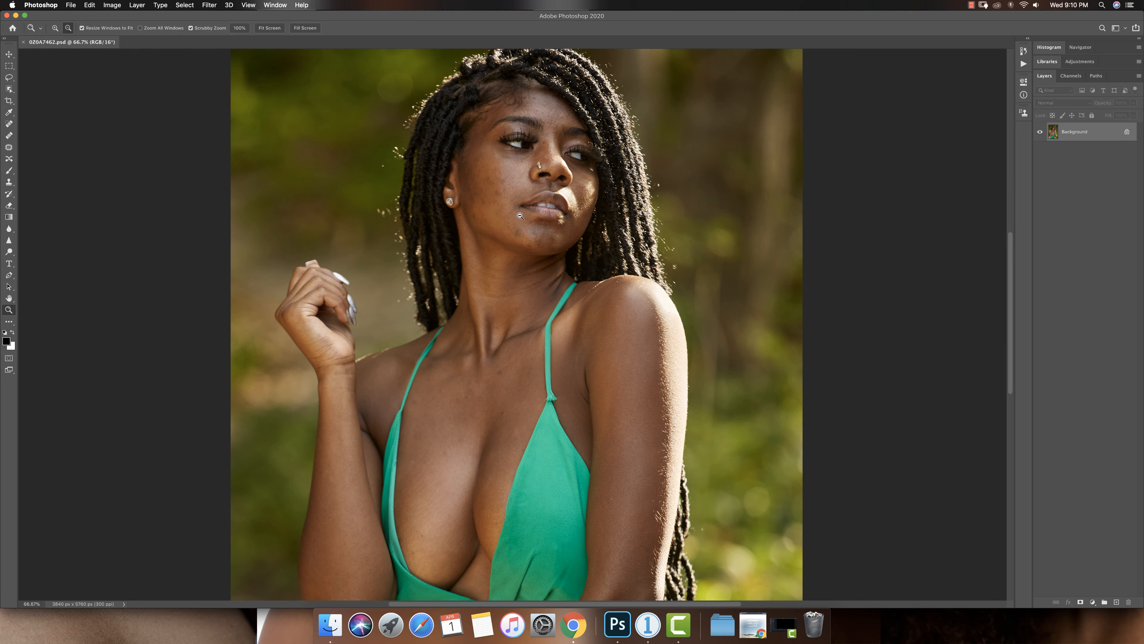
left_click(509, 337, "alt")
left_click(488, 433, "alt")
left_click(464, 465, "alt")
left_click(538, 226, "alt")
left_click(502, 354)
left_click(532, 374)
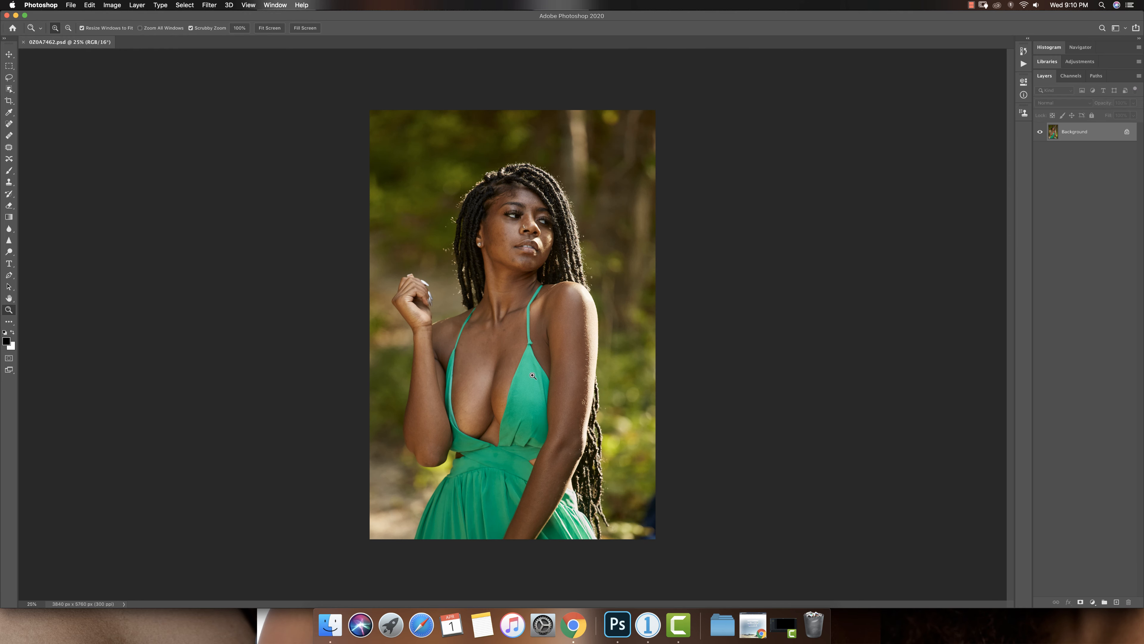
left_click(544, 308)
key("v")
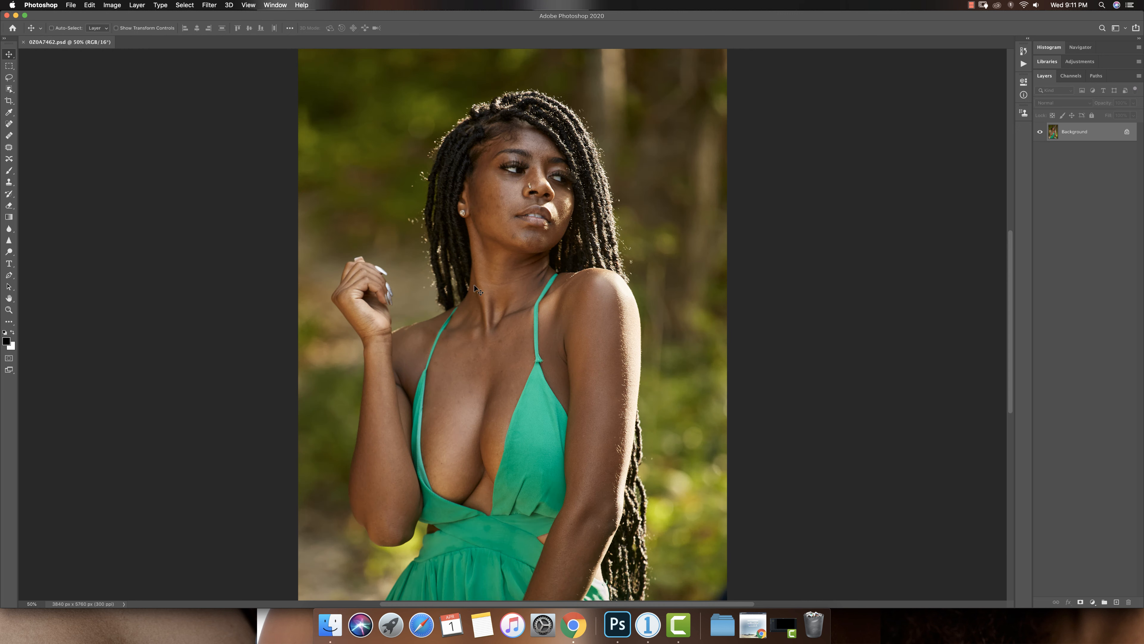
key("z")
left_click(497, 309, "alt")
left_click(498, 310, "alt")
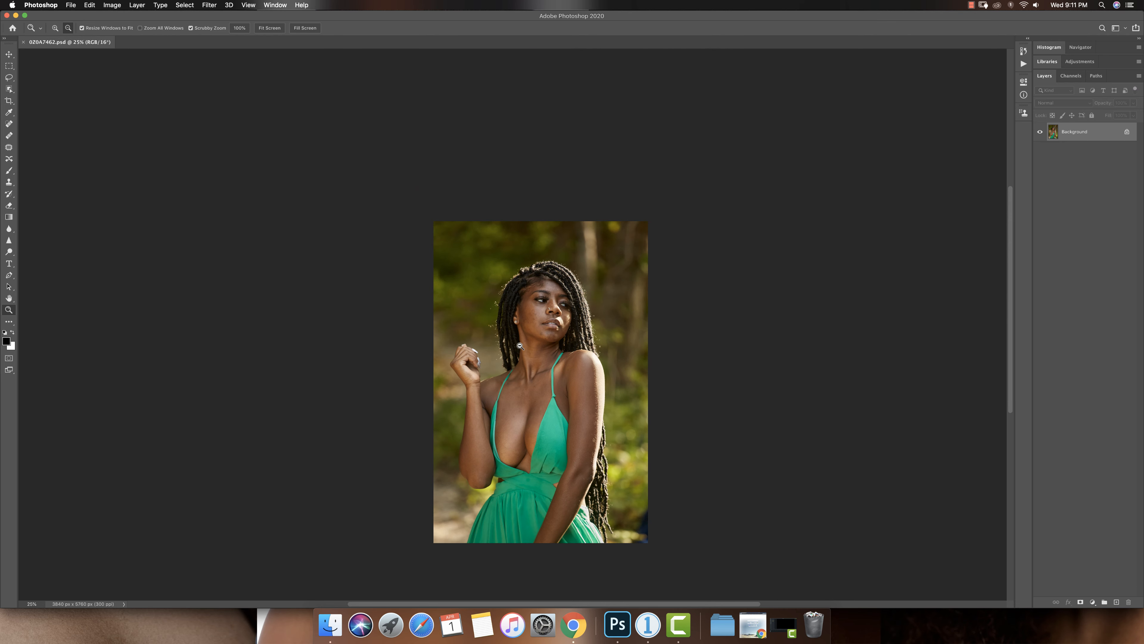
left_click(563, 356)
left_click(555, 352)
key("v")
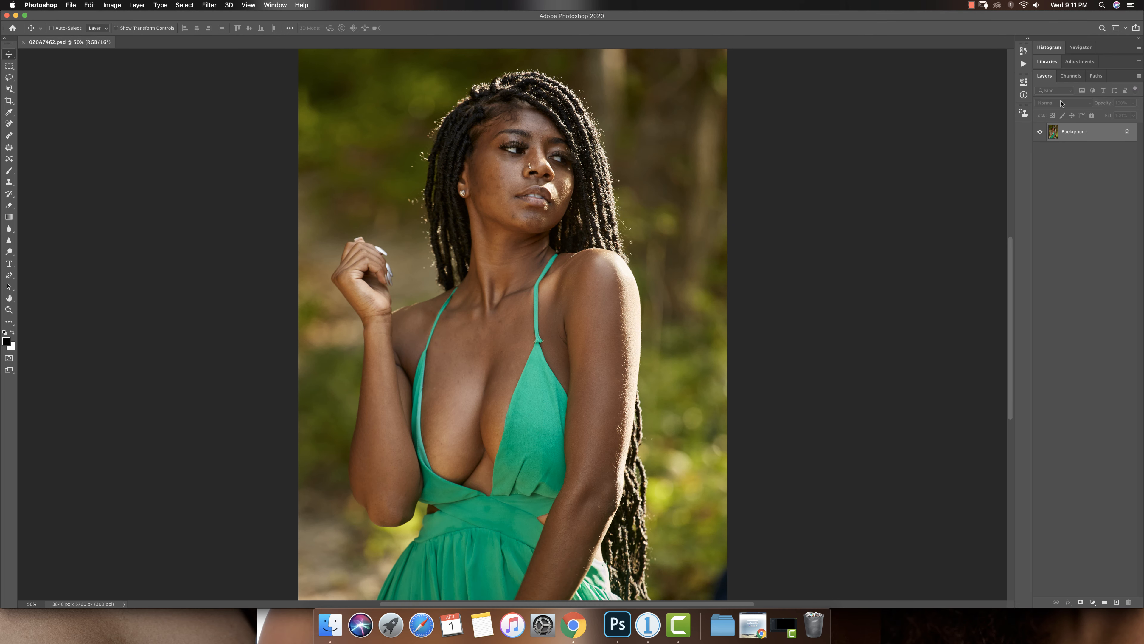
Step: Run the Basic Frequency Separation action, blurring the Low FS Layer with a Gaussian Blur radius of 9.9 pixels
left_click(1024, 63)
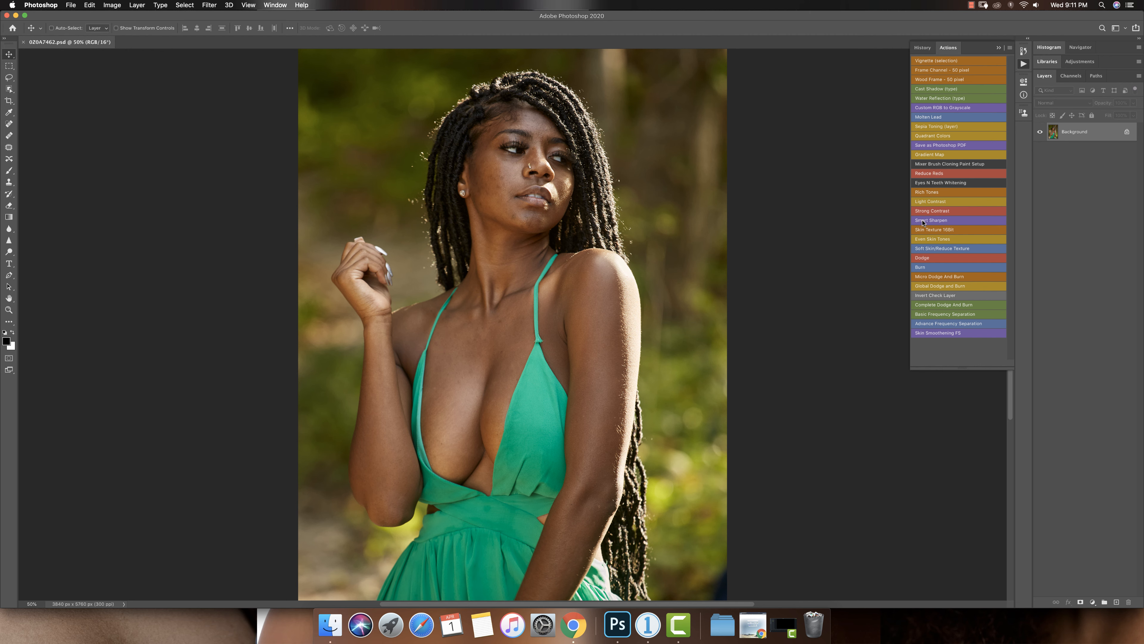
left_click(934, 314)
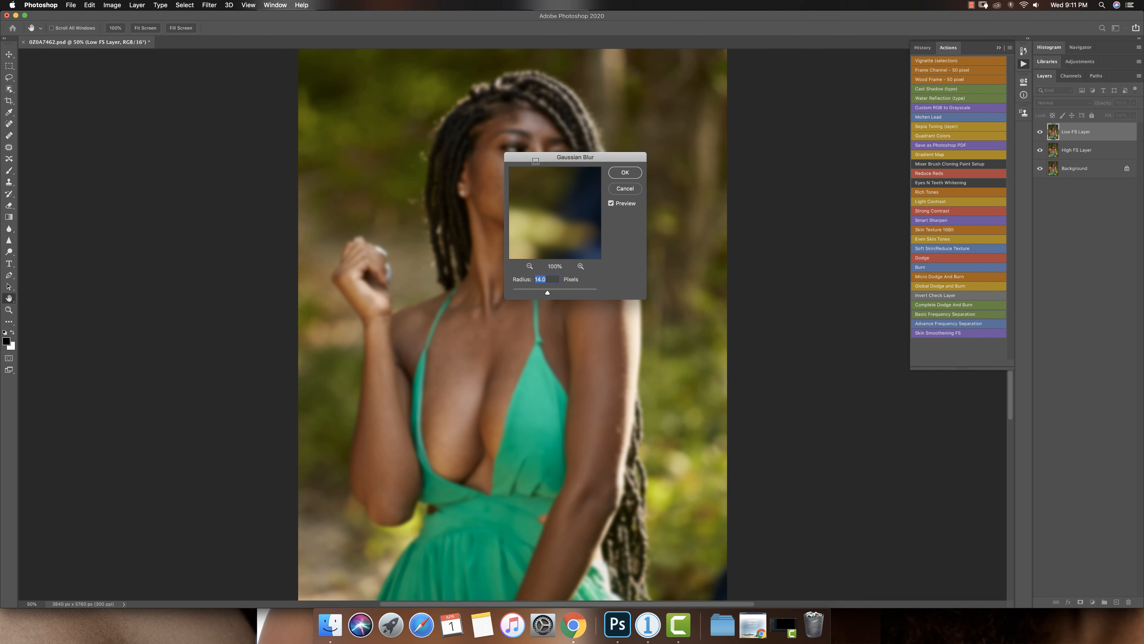
left_click_drag(537, 158, 646, 167)
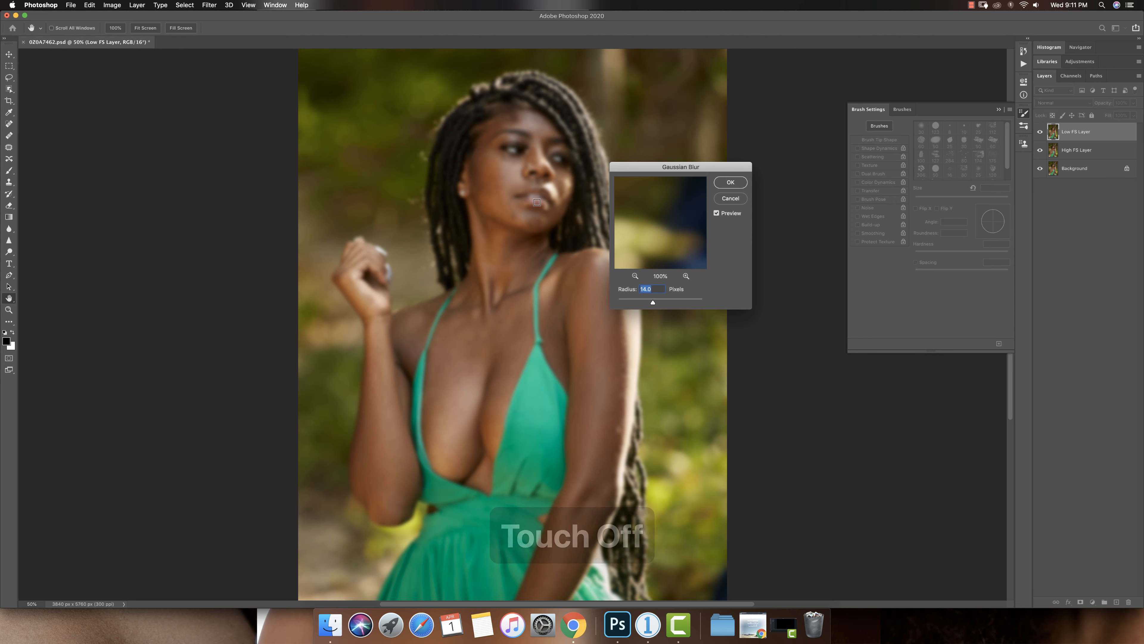
left_click(530, 180)
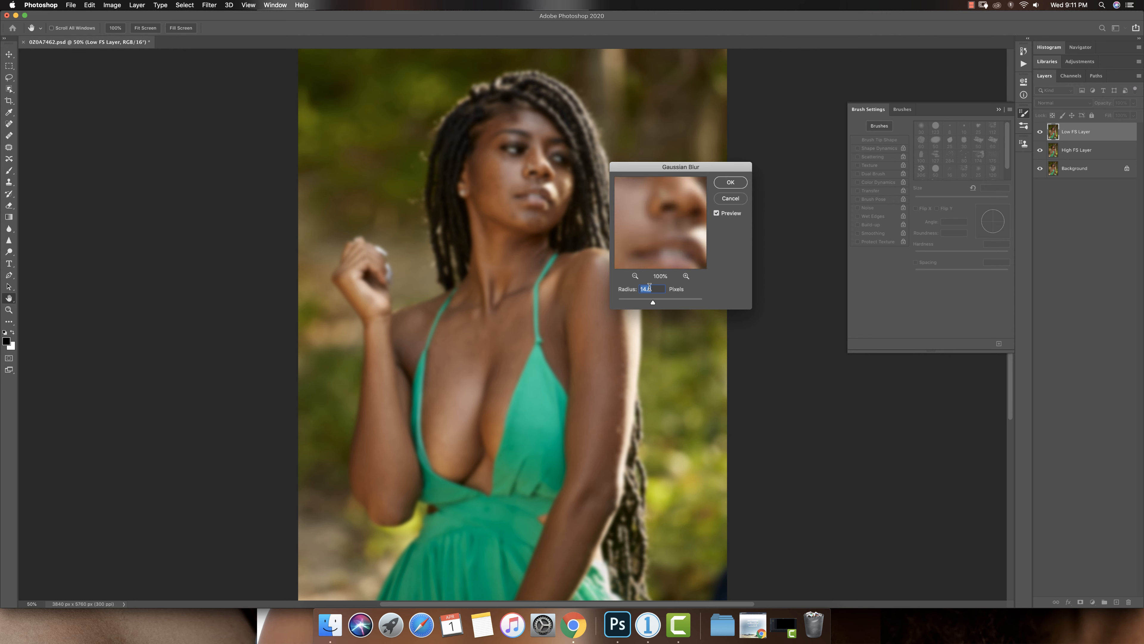
left_click_drag(652, 302, 646, 304)
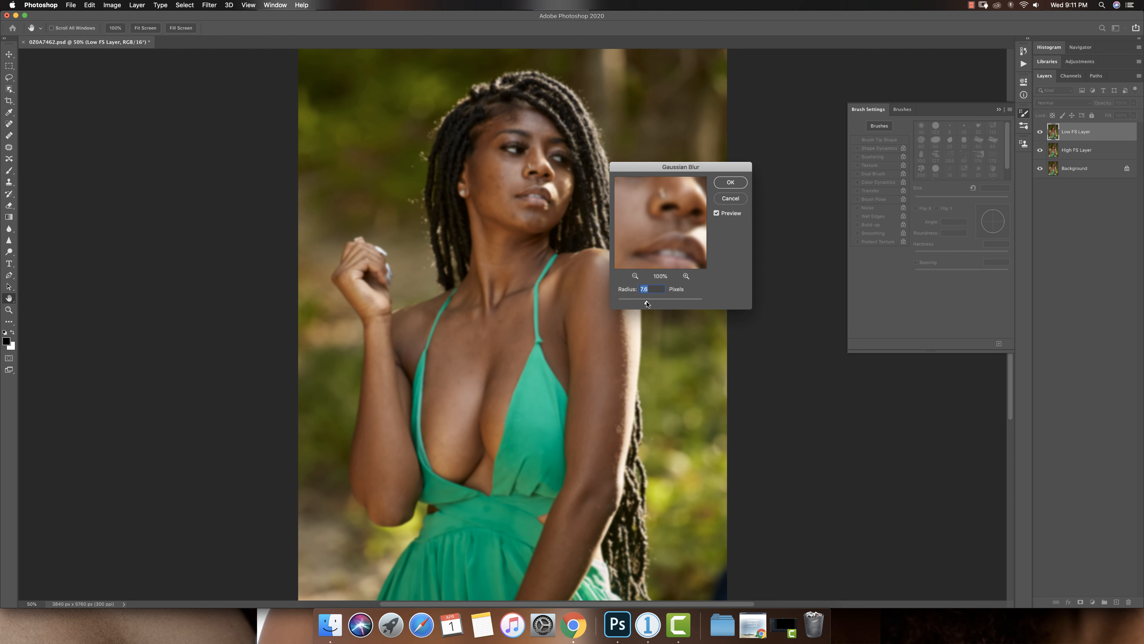
left_click_drag(647, 303, 652, 304)
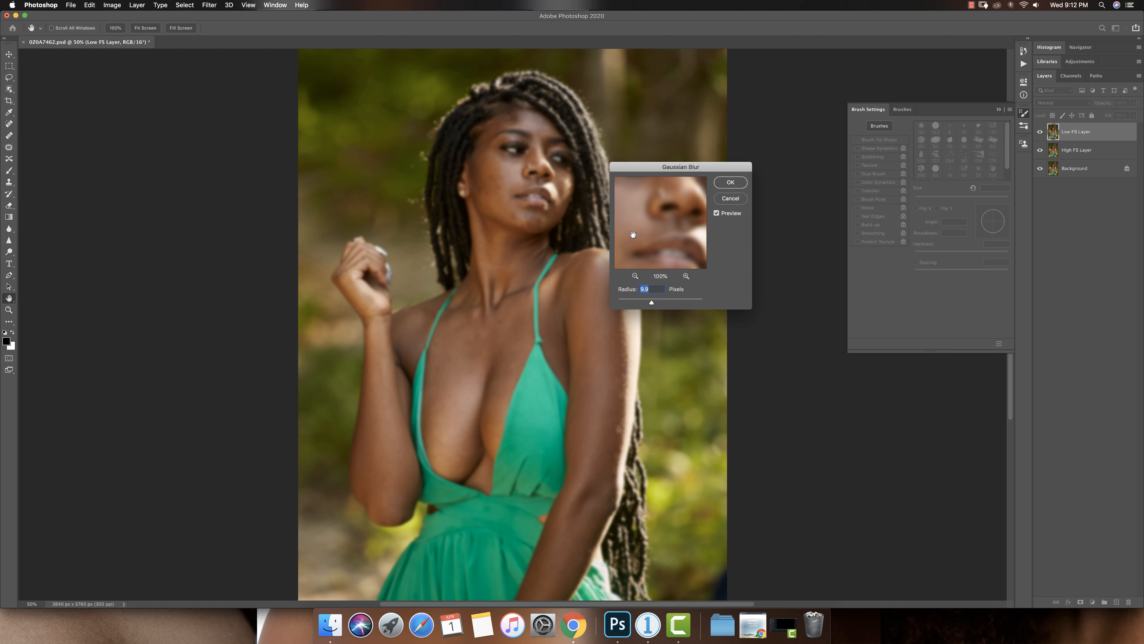
left_click_drag(634, 235, 684, 250)
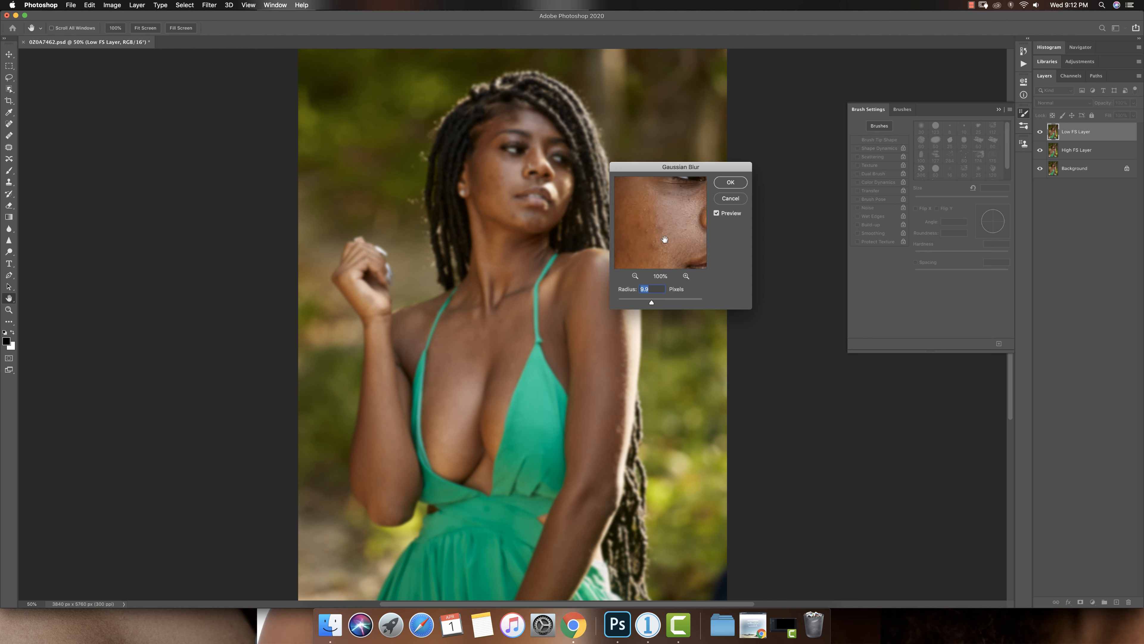
left_click(729, 183)
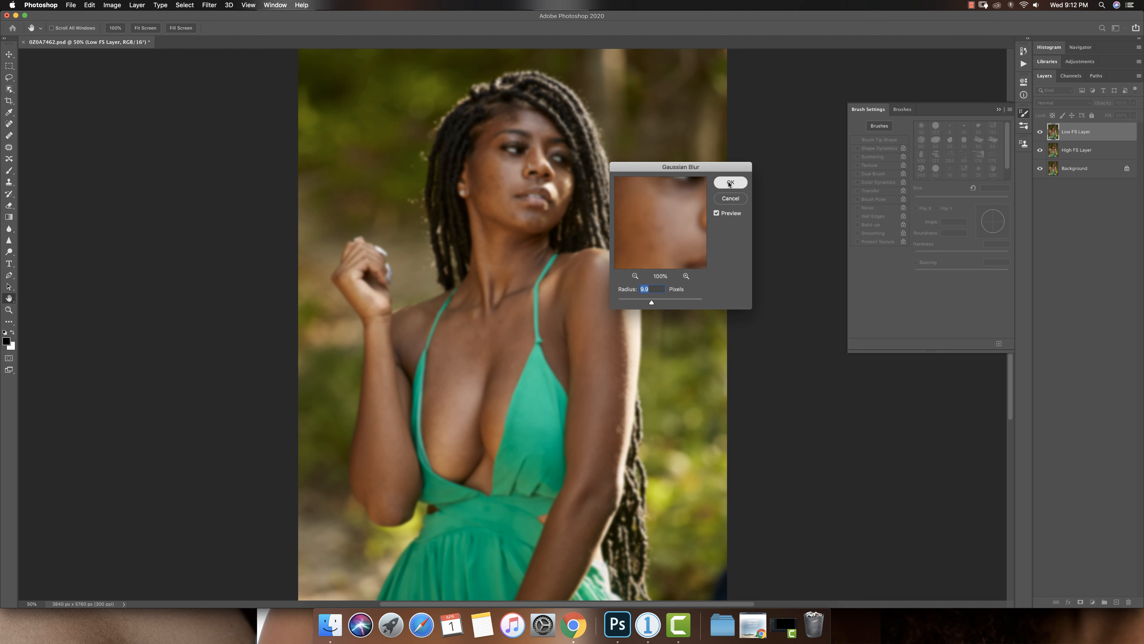
left_click(1023, 113)
Step: Clone clean skin texture over the blemishes on the woman's chin, cheek and jaw on the High FS Layer
left_click(1051, 128)
left_click(1070, 147)
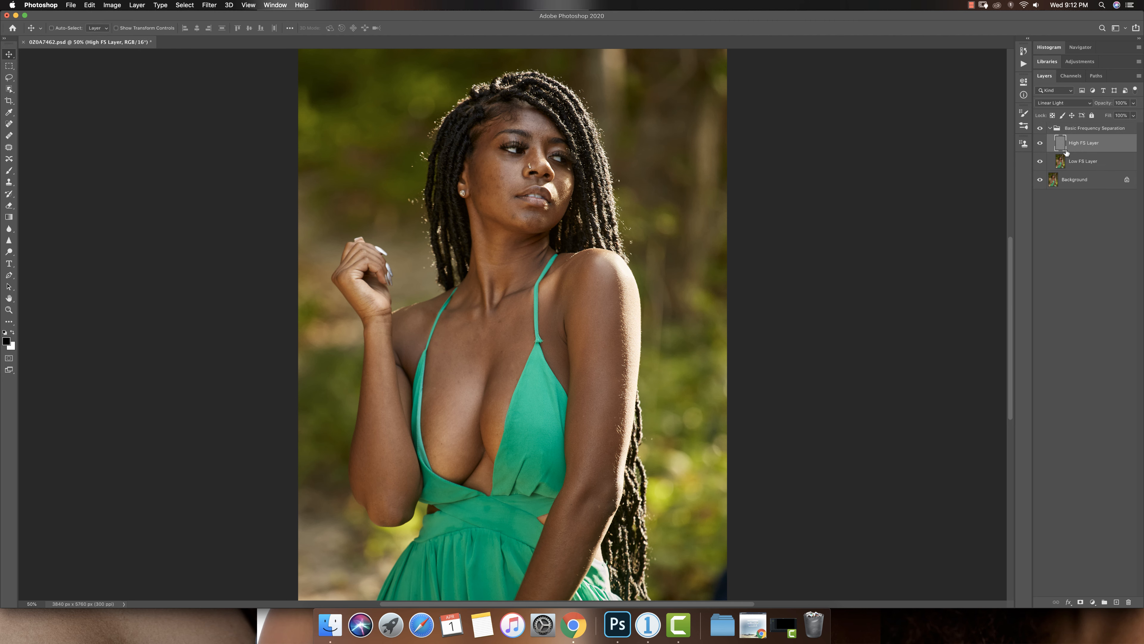
key("s")
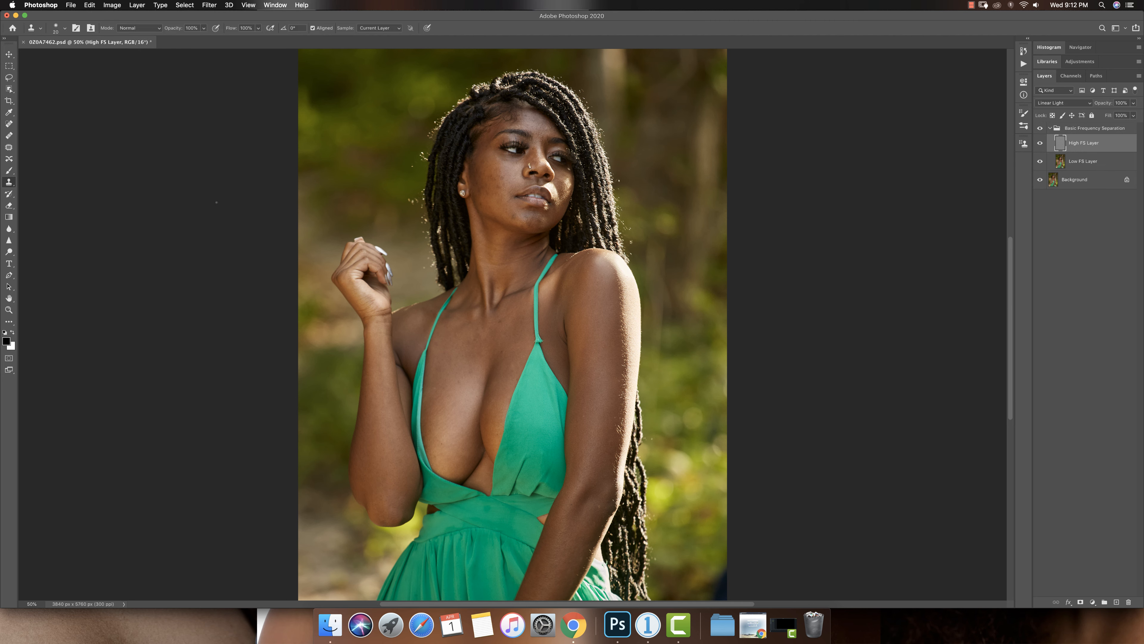
key("z")
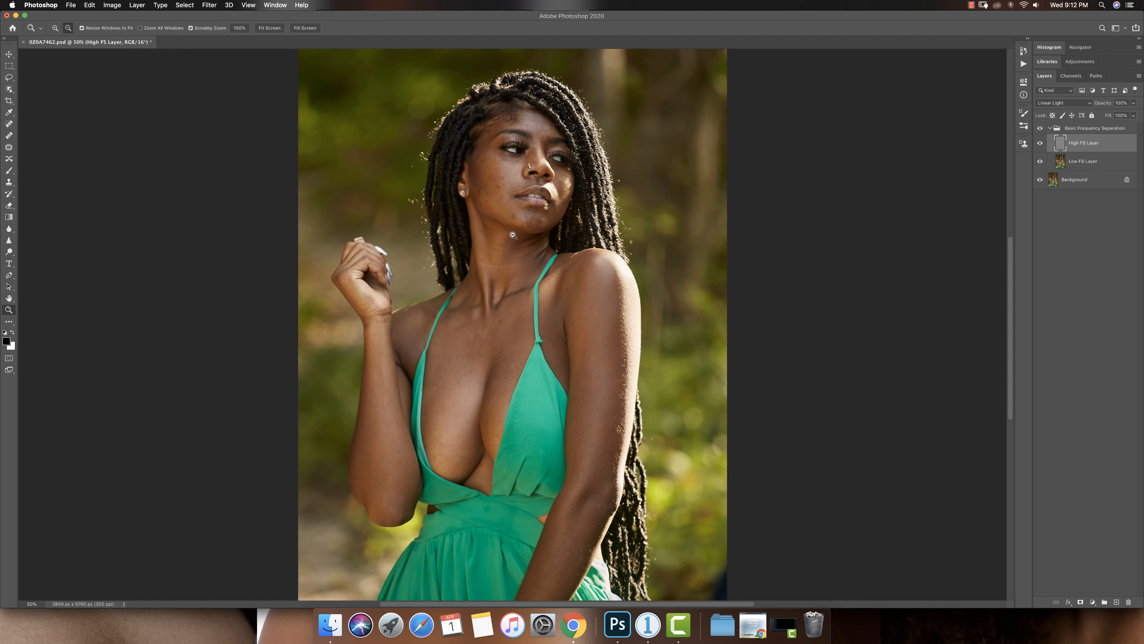
left_click(518, 140)
left_click(517, 211)
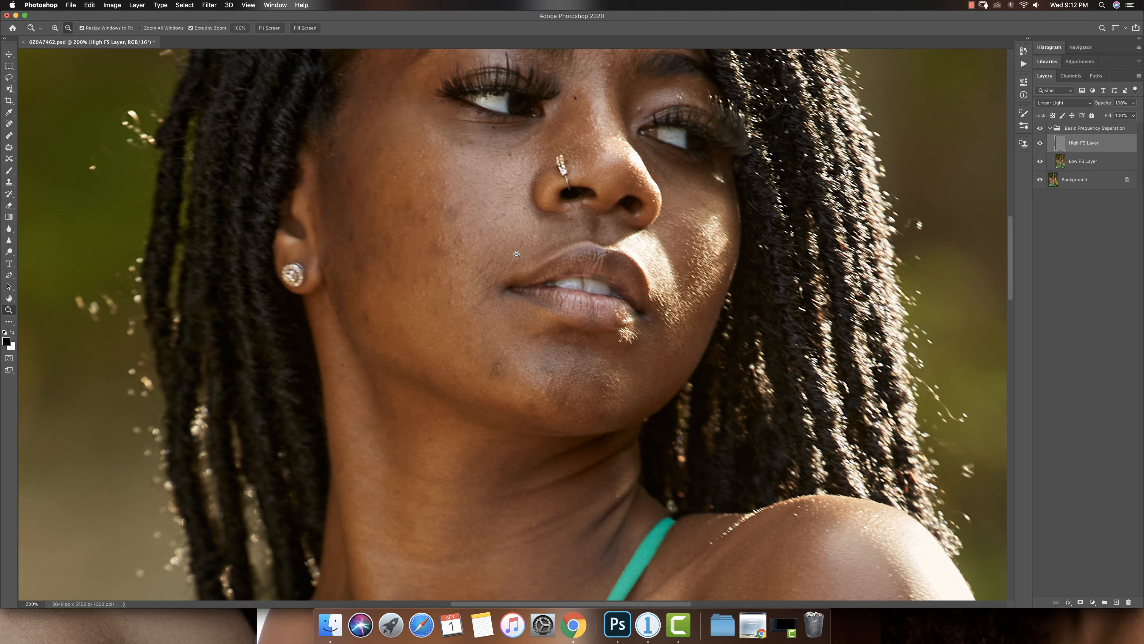
left_click(511, 247, "alt")
key("s")
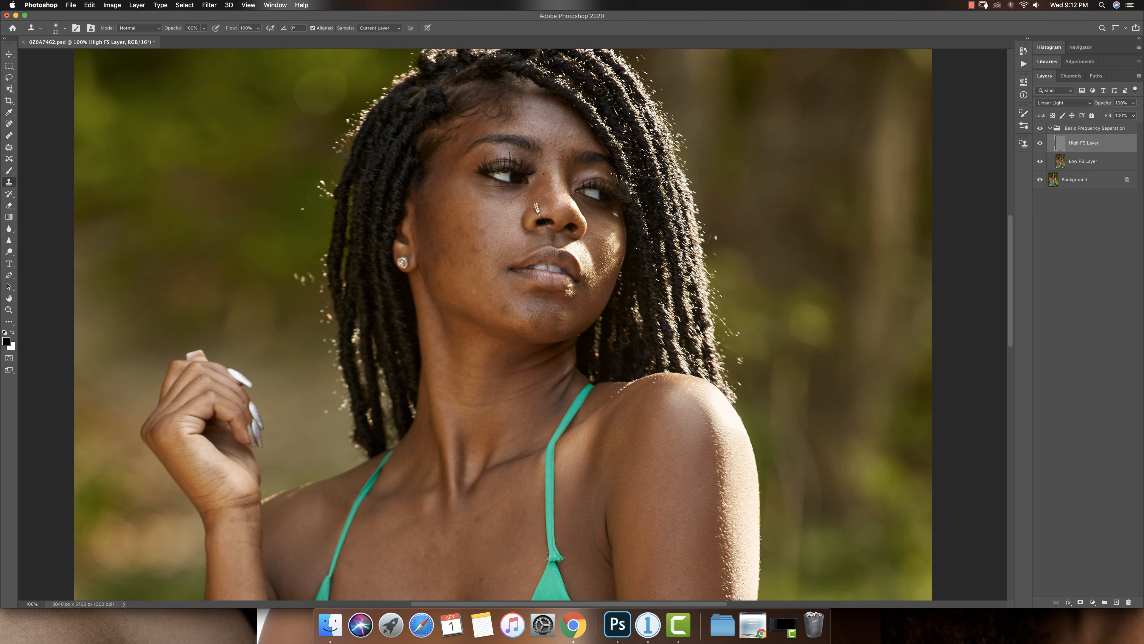
key("z")
left_click(523, 254)
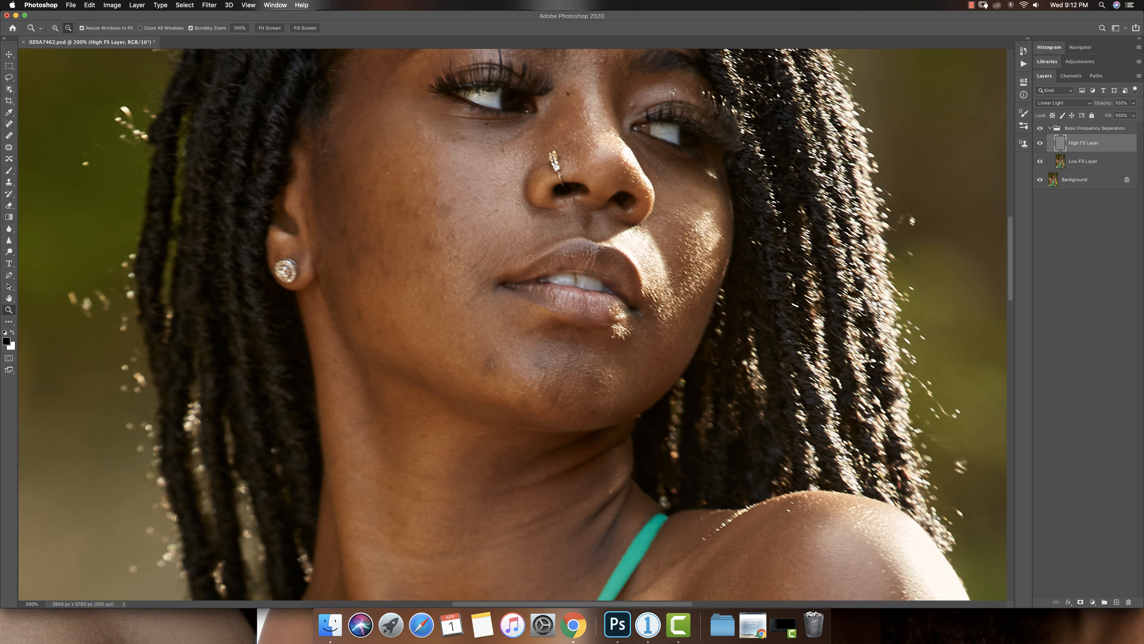
key("s")
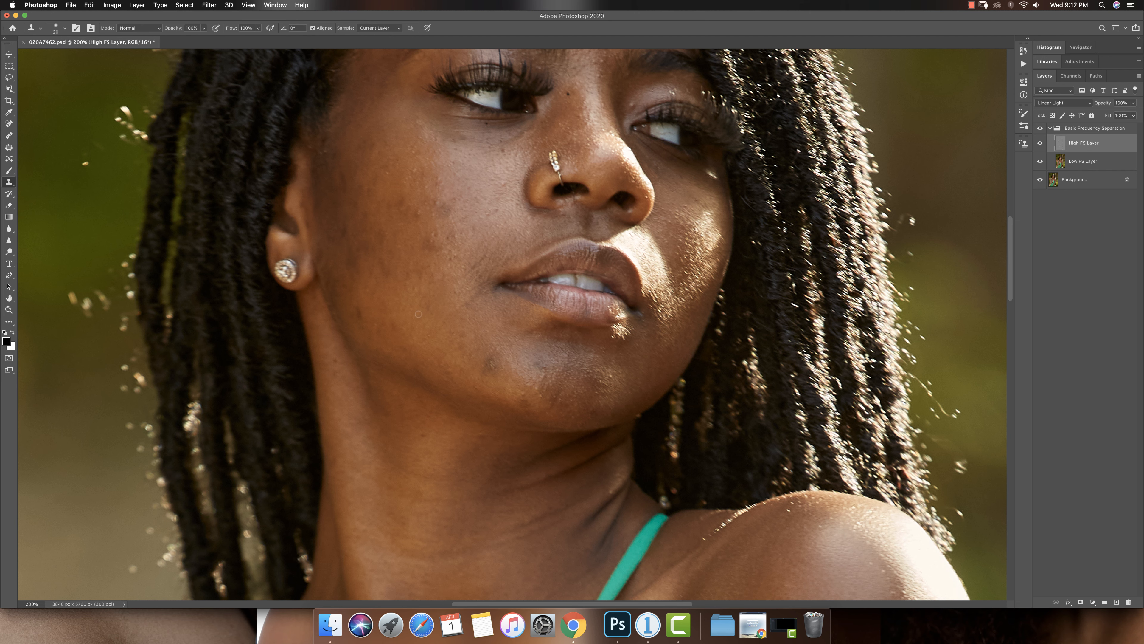
left_click(492, 366)
left_click(377, 323, "alt")
left_click(356, 317)
left_click(534, 389, "alt")
left_click(526, 400)
Step: Clean up the skin texture on the forehead with the Clone Stamp, adjusting the brush size to the blemishes
scroll(476, 449, "up", 5)
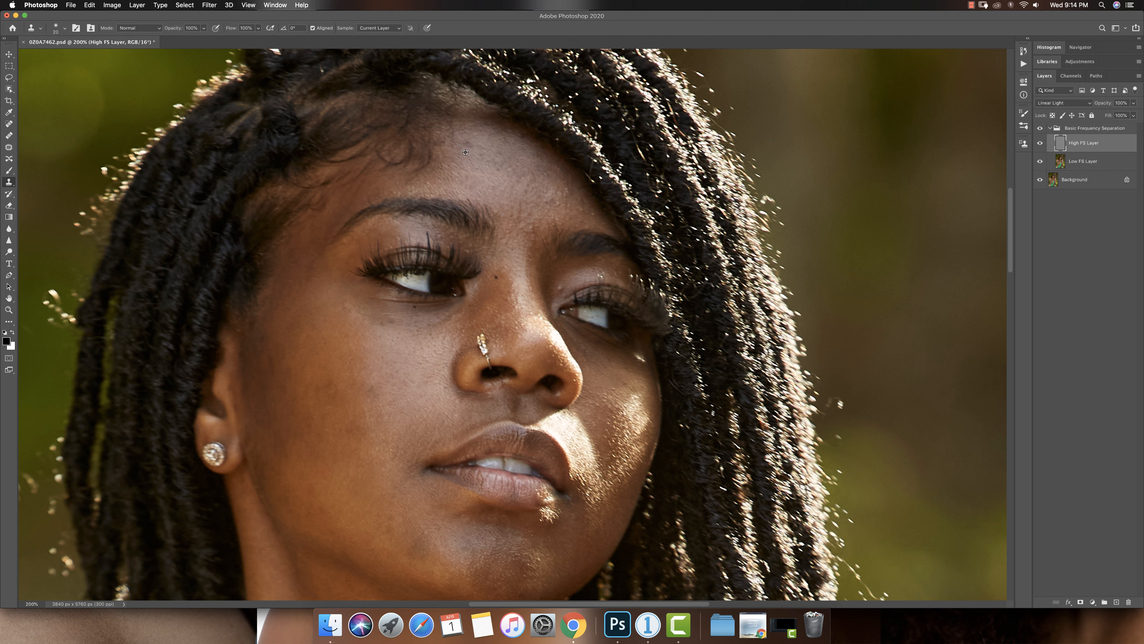
key("bracketleft")
key("bracketright")
key("super+minus")
key("super+minus")
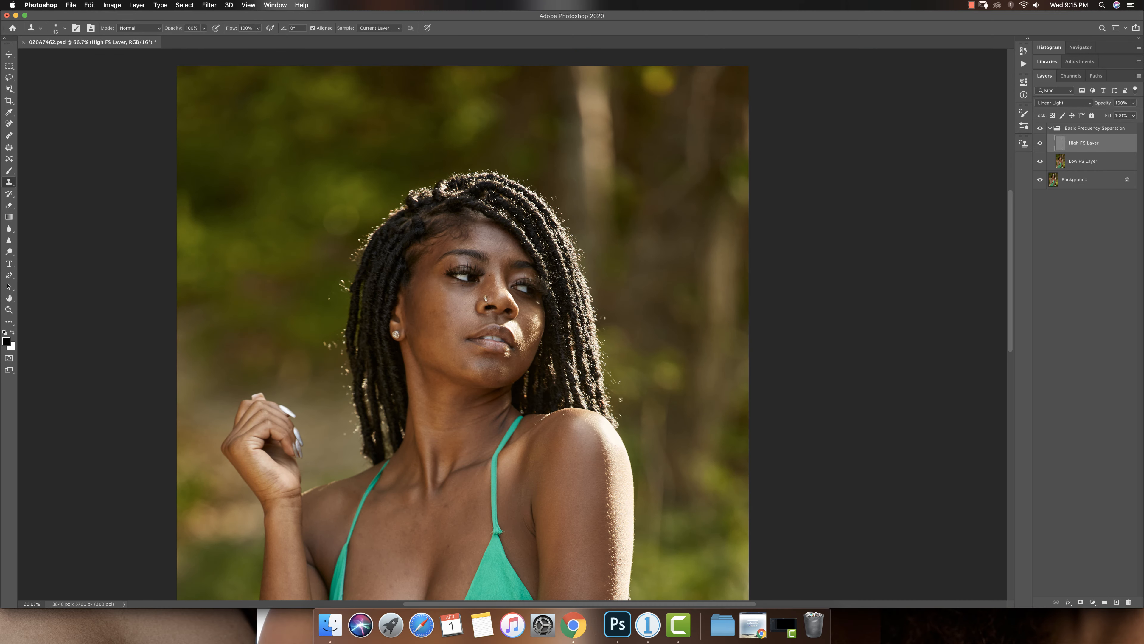
Step: Clone out the blemishes on the woman's neck and chest on the High FS Layer
left_click(483, 248, "super")
left_click(419, 336, "alt+super")
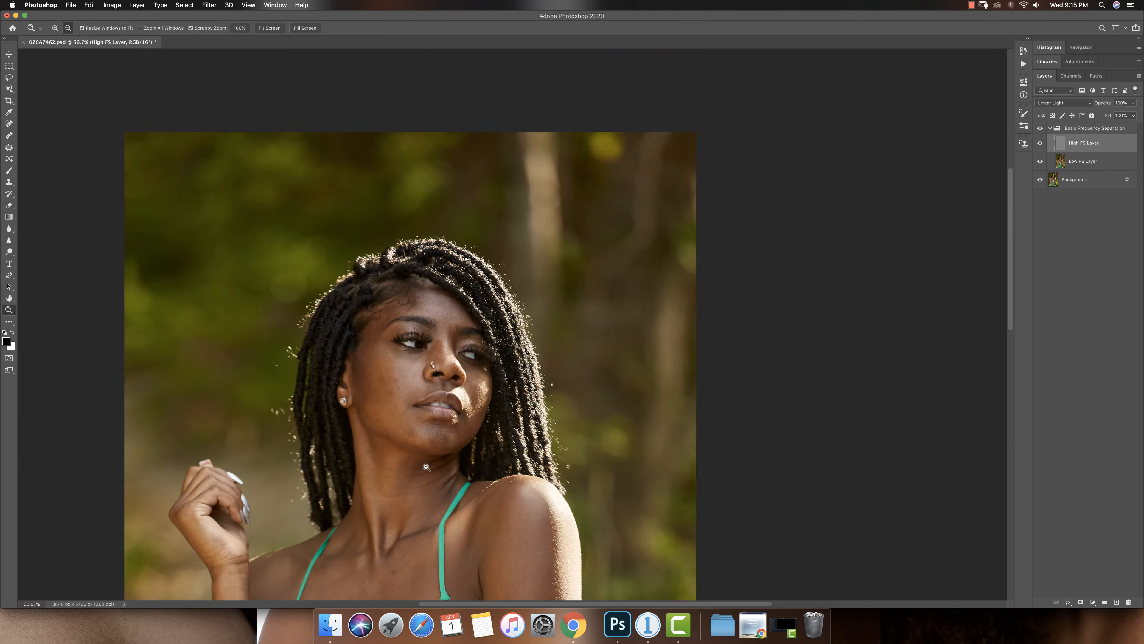
left_click_drag(426, 467, 427, 360)
left_click(426, 360, "super")
left_click(516, 314, "alt")
left_click_drag(425, 555, 430, 519)
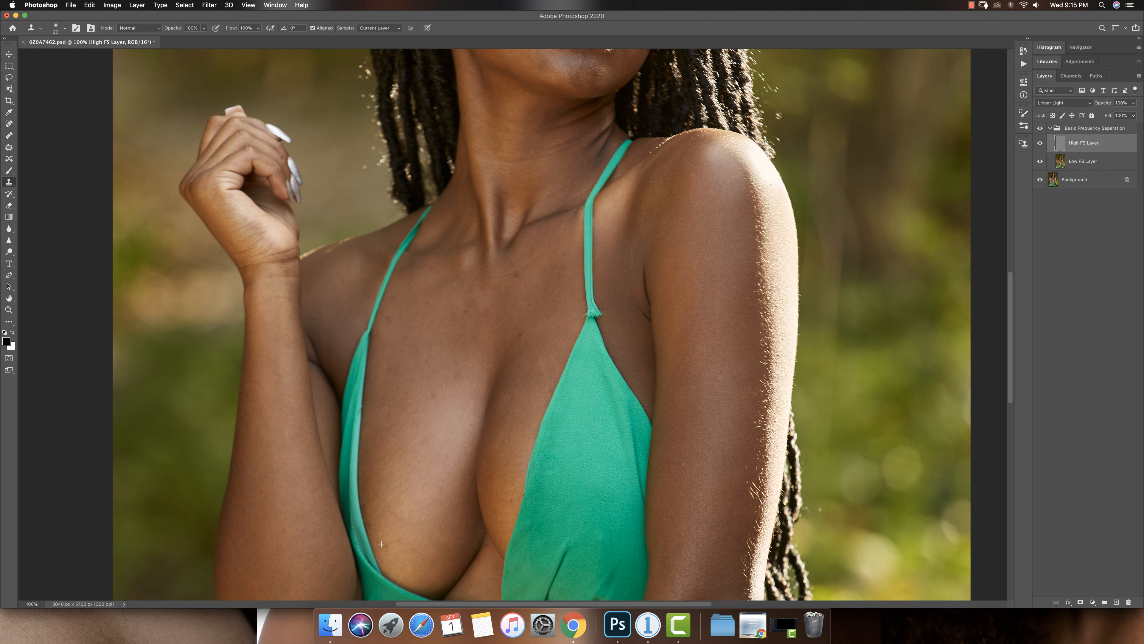
left_click(435, 395)
left_click(442, 388)
left_click(409, 358)
left_click(391, 329)
Step: Clean up the skin texture on the lower chest and arms with the Clone Stamp on the High FS Layer
key("z")
scroll(298, 492, "down", 3)
key("s")
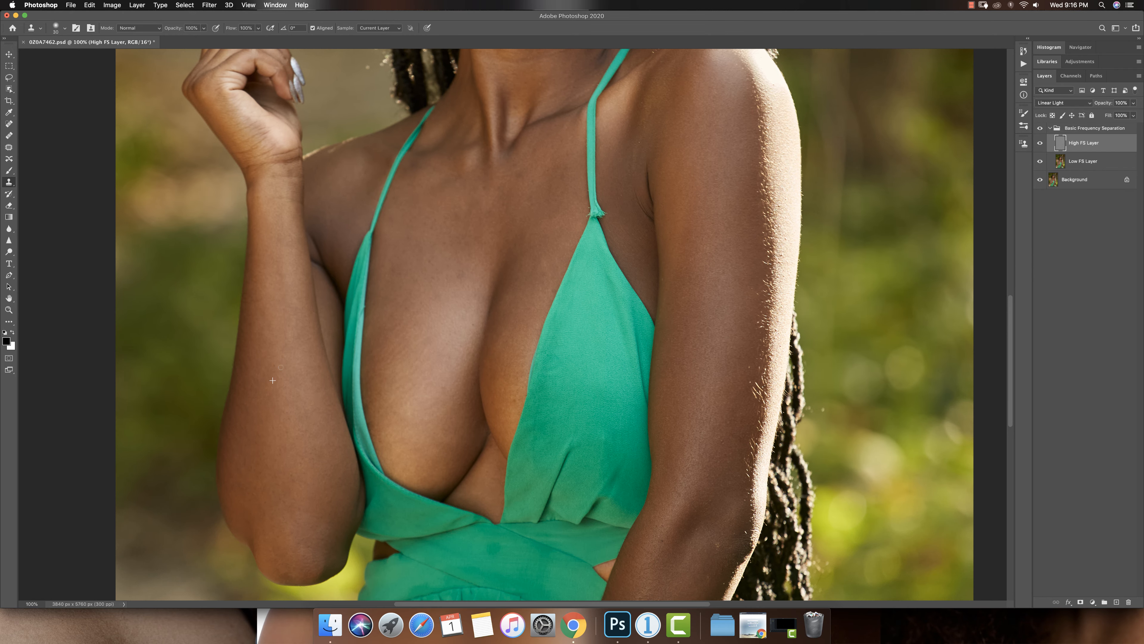
key("z")
left_click(472, 312, "alt")
left_click(579, 451)
key("s")
key("z")
left_click(491, 466, "alt")
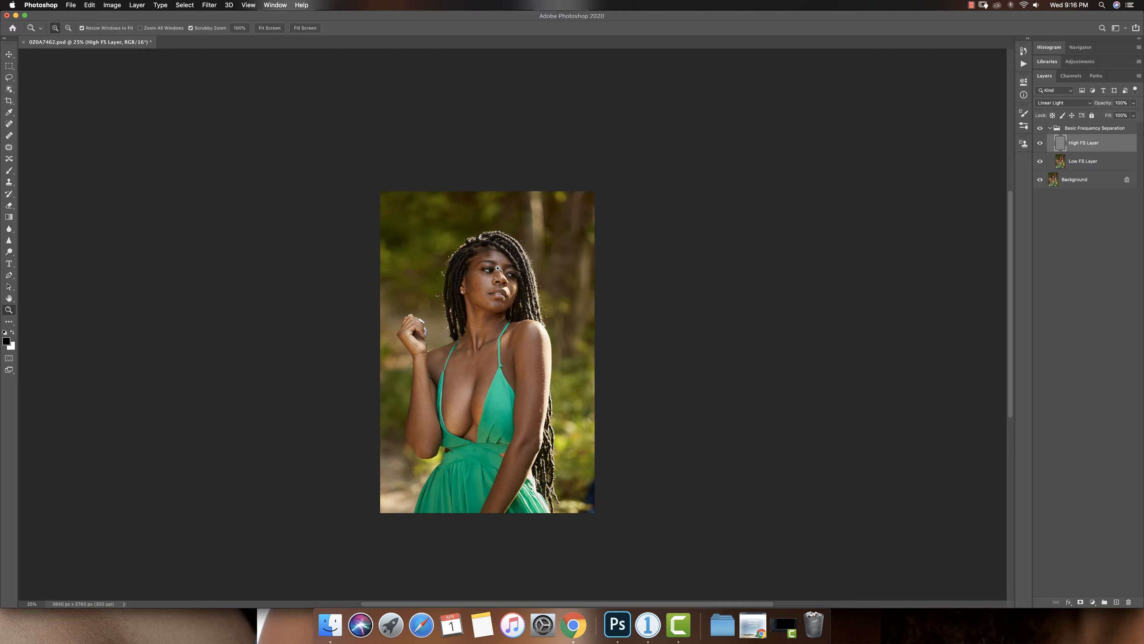
Step: Touch up the remaining texture flaws on the cheeks and around the nose with the Clone Stamp
left_click(492, 289)
key("s")
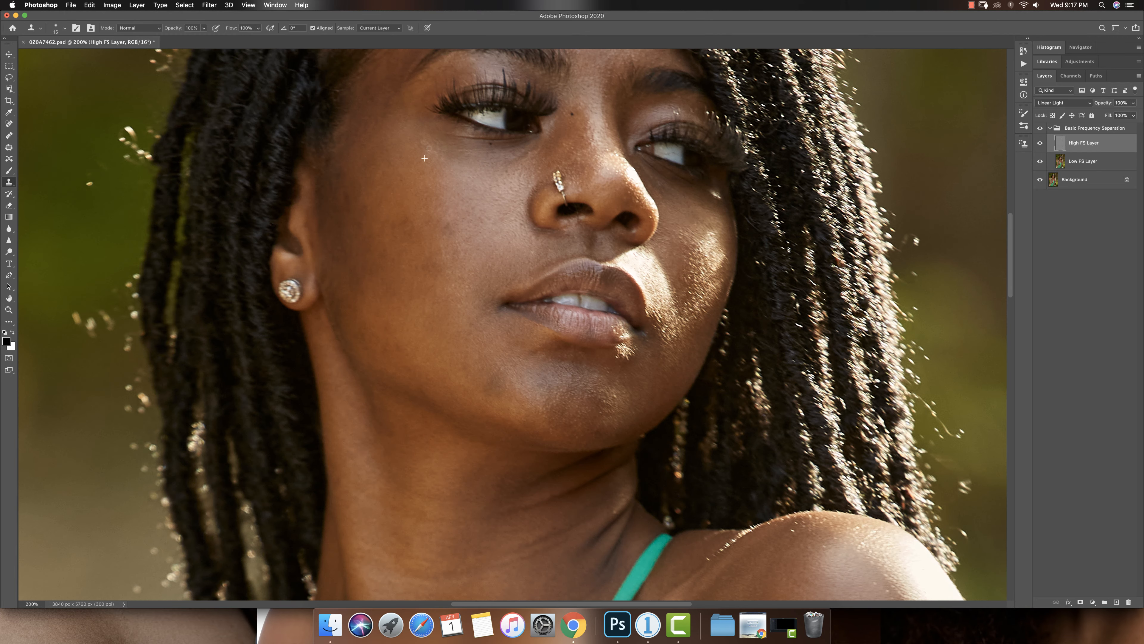
key("z")
left_click(572, 390, "alt")
key("s")
left_click_drag(570, 401, 536, 232)
key("z")
left_click(549, 148)
left_click(550, 148)
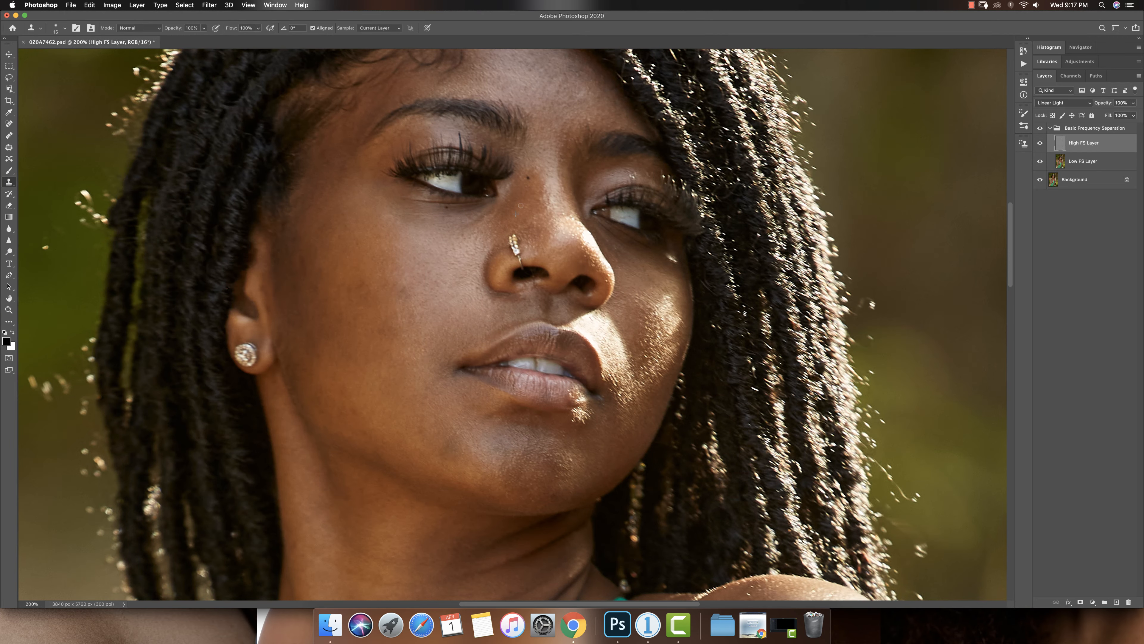
left_click(547, 189, "alt")
key("s")
key("z")
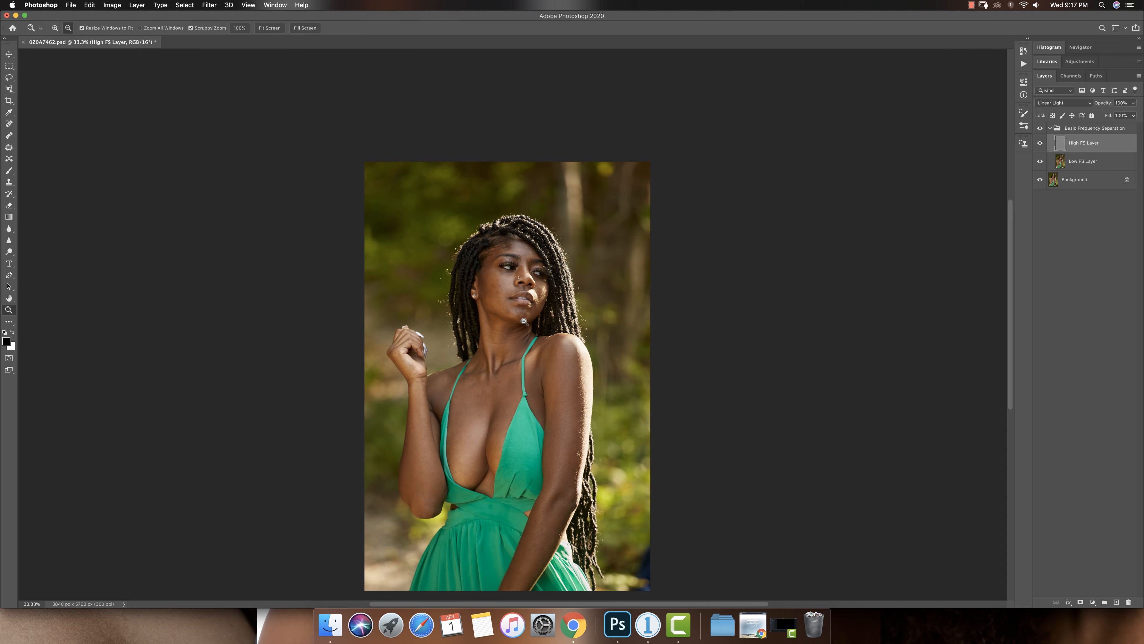
Step: Compare the portrait with and without the Basic Frequency Separation group, viewing both the whole figure and the face
left_click(522, 322, "alt")
left_click(521, 311)
left_click(519, 304)
key("s")
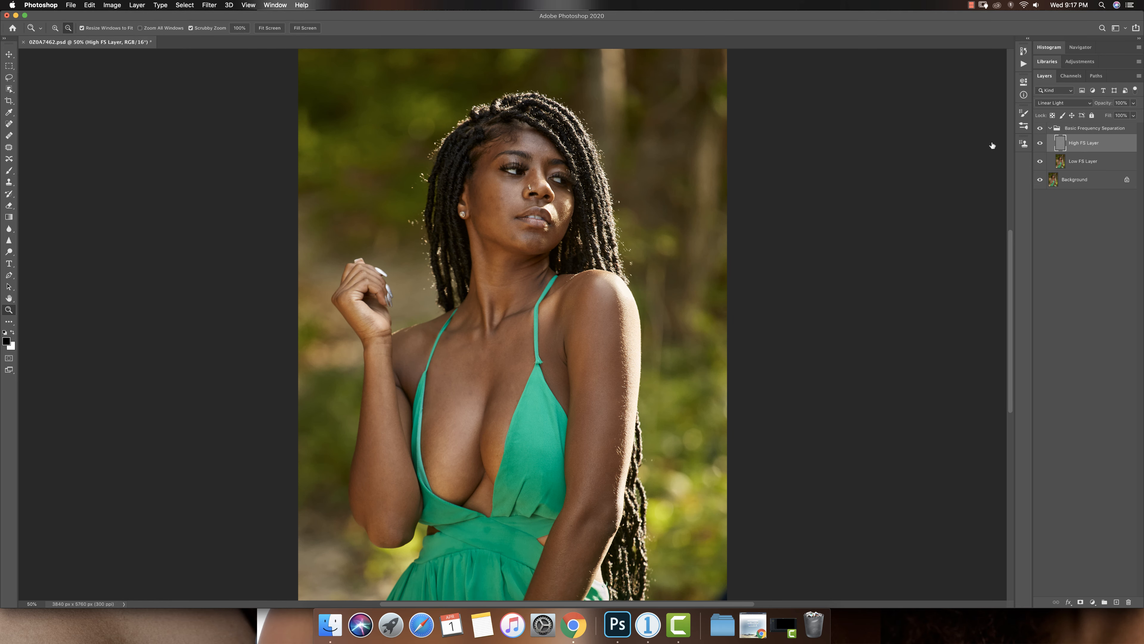
left_click(1039, 128)
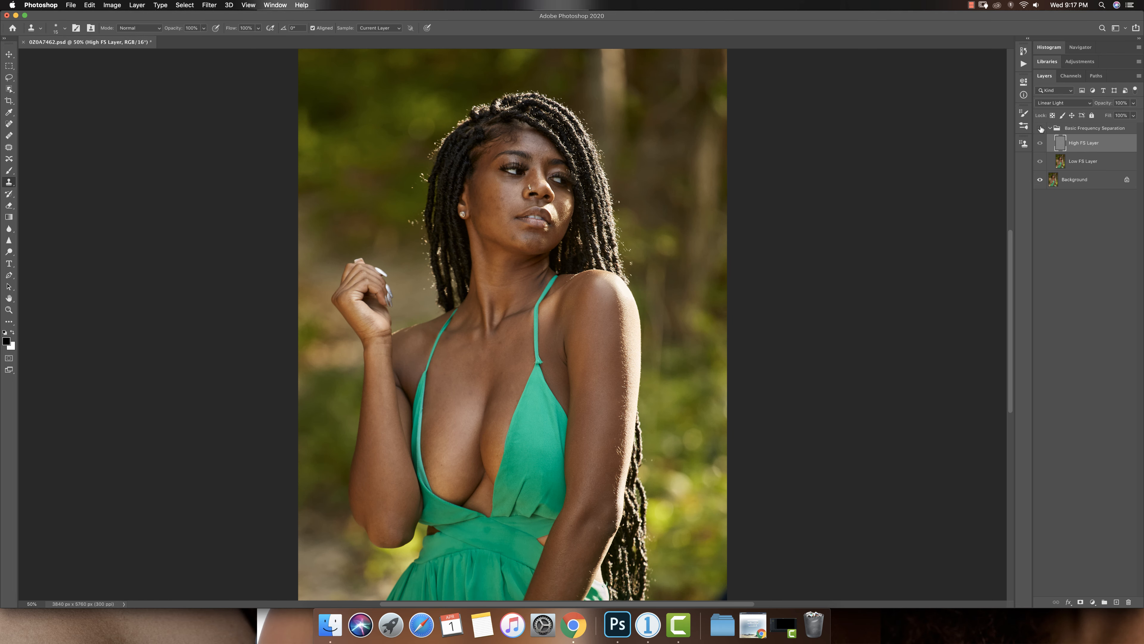
left_click(1039, 128)
left_click(1040, 129)
left_click(1041, 130)
left_click(1040, 129)
left_click(1040, 128)
key("z")
left_click(541, 203)
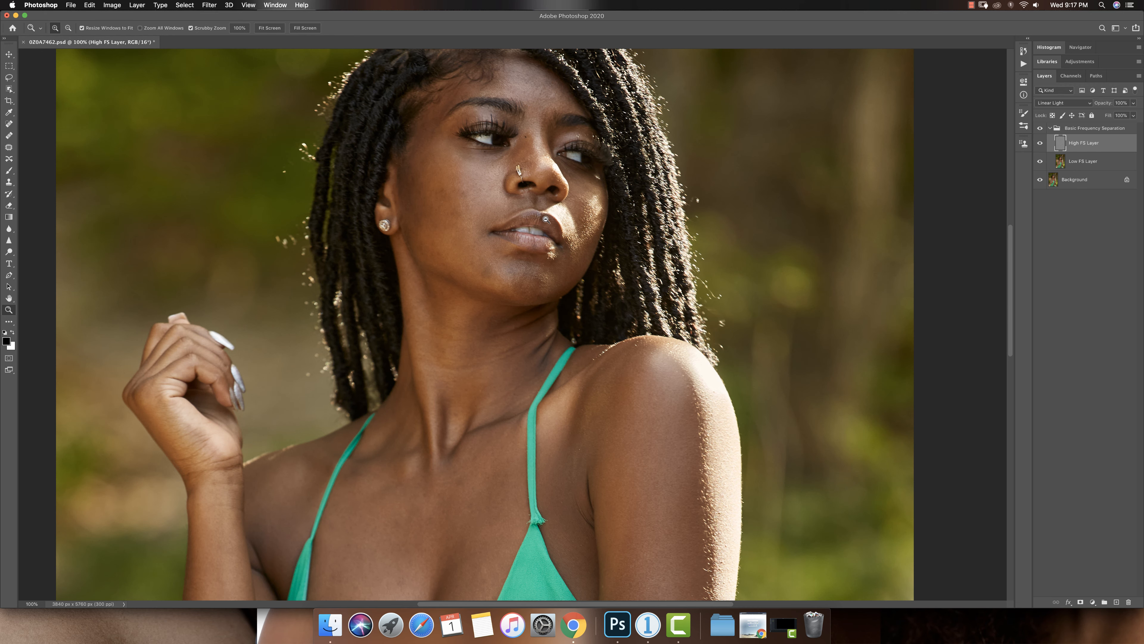
left_click(543, 231, "alt")
key("s")
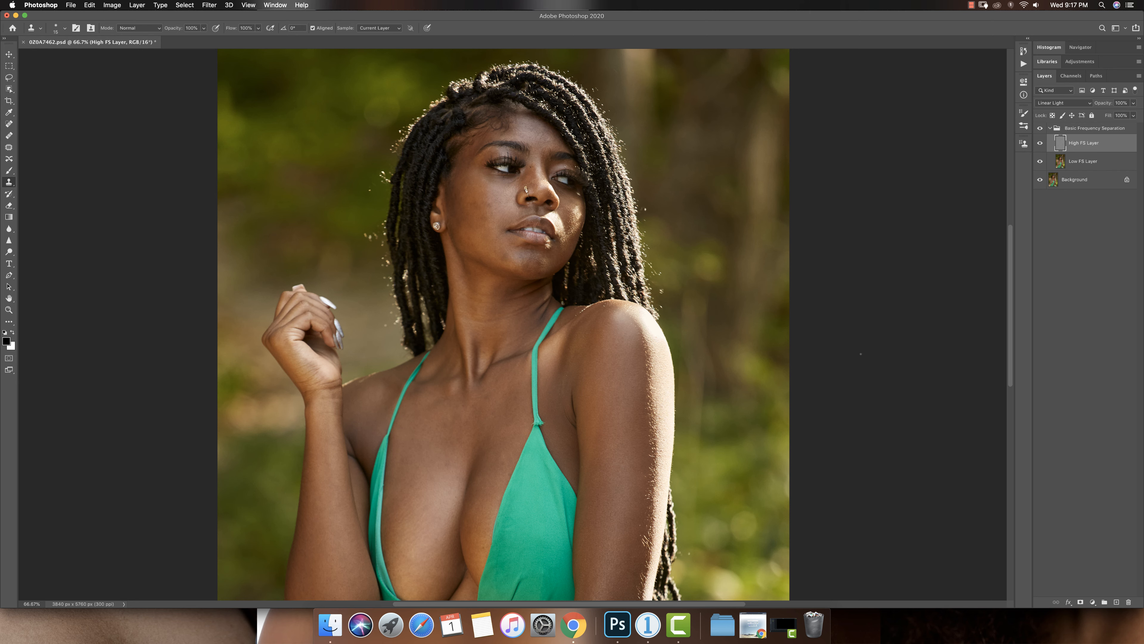
Step: Collapse the Basic Frequency Separation group, and add the Micro Dodge And Burn and Invert Check Layer setups above it with their actions
left_click(1045, 130)
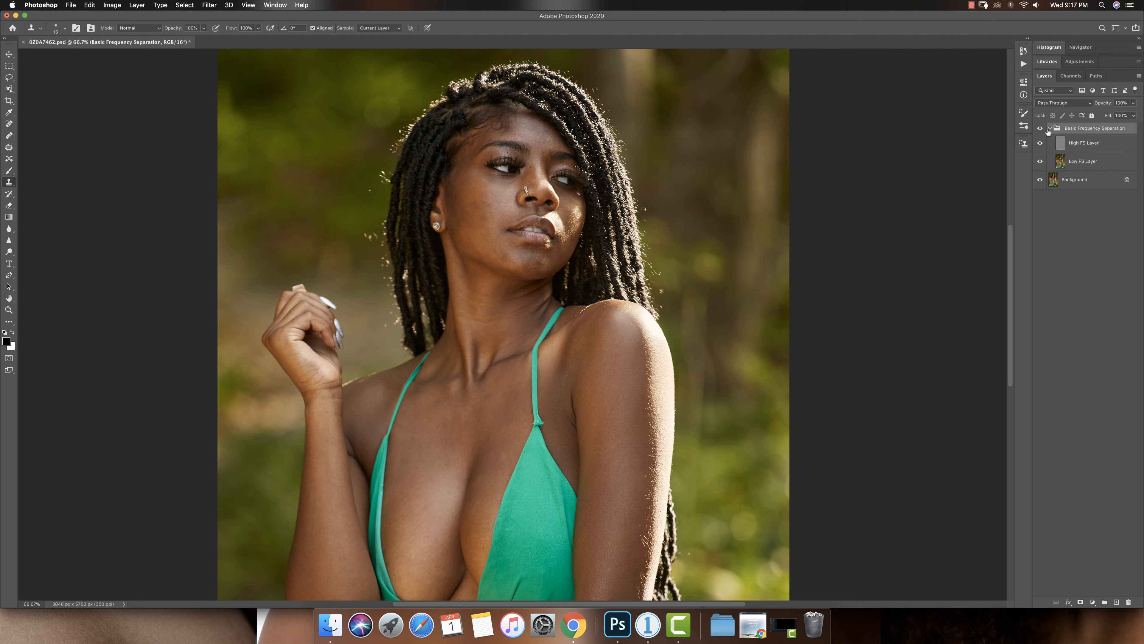
left_click(1051, 128)
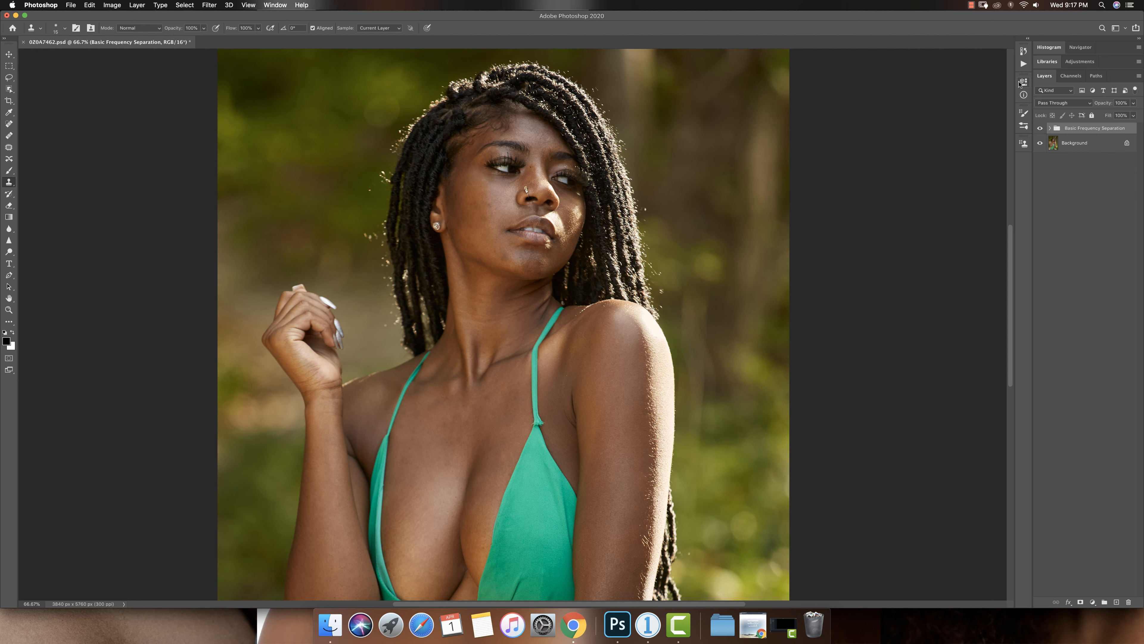
left_click(1024, 63)
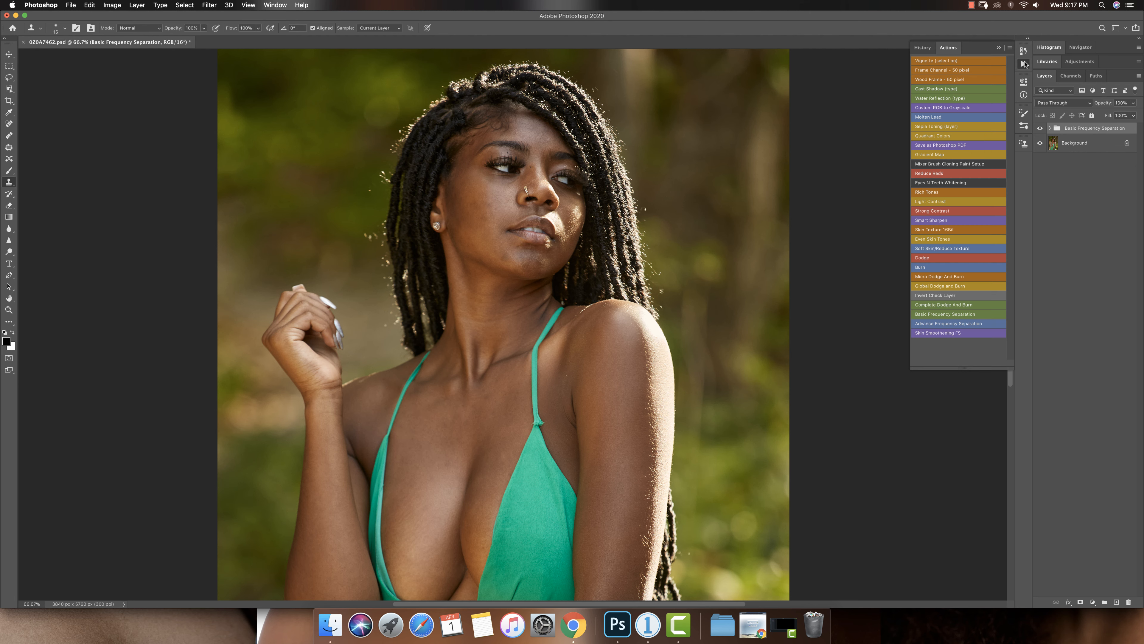
left_click(935, 276)
left_click(1050, 128)
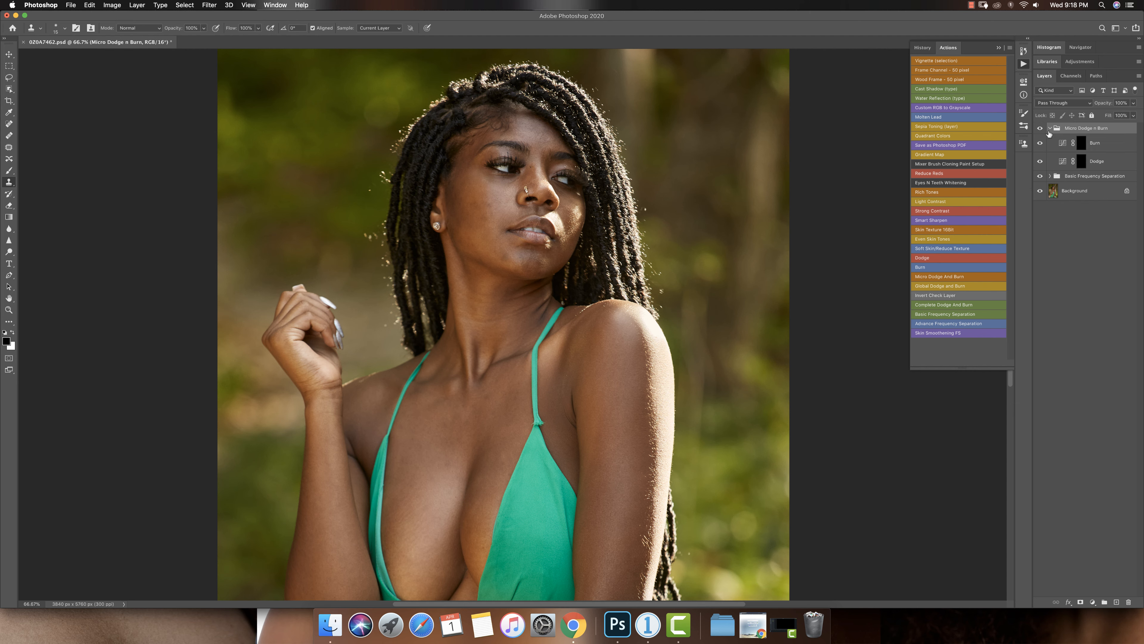
left_click(1049, 128)
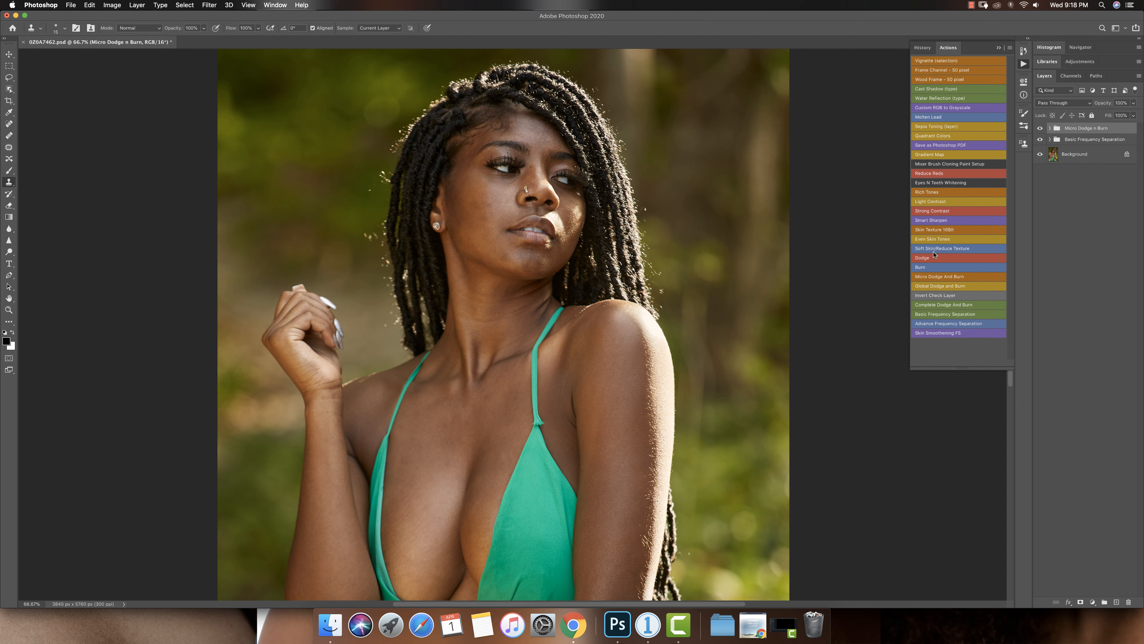
left_click(935, 295)
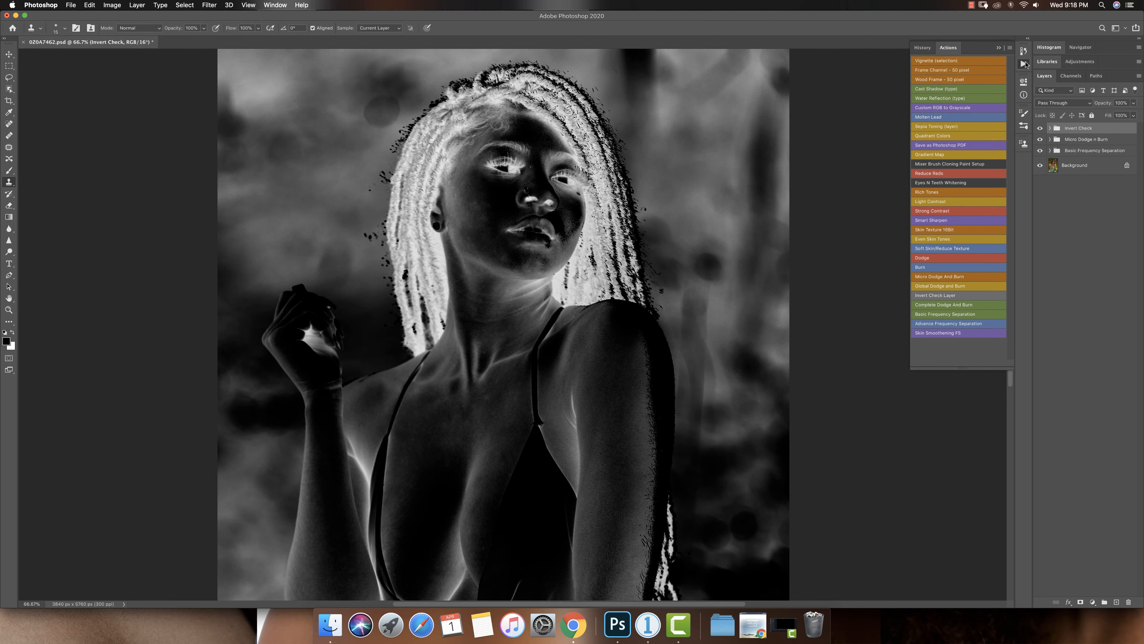
left_click(1025, 64)
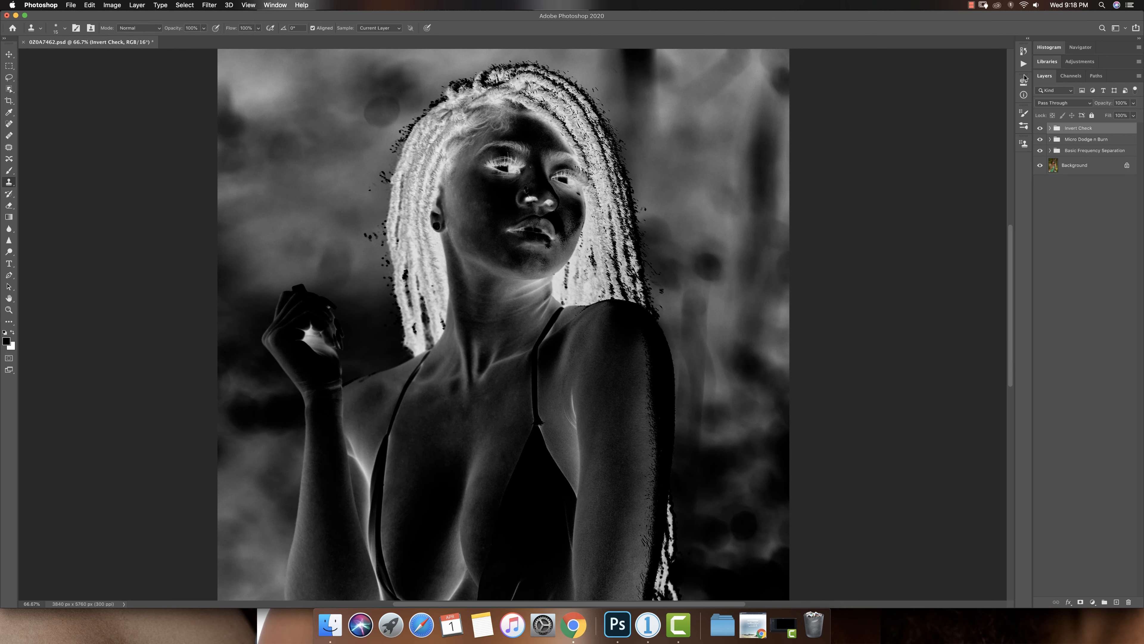
Step: Expand the Invert Check group and set the midtone input of its Levels adjustment to 0.32
left_click(1051, 128)
left_click(1058, 164)
double_click(1065, 147)
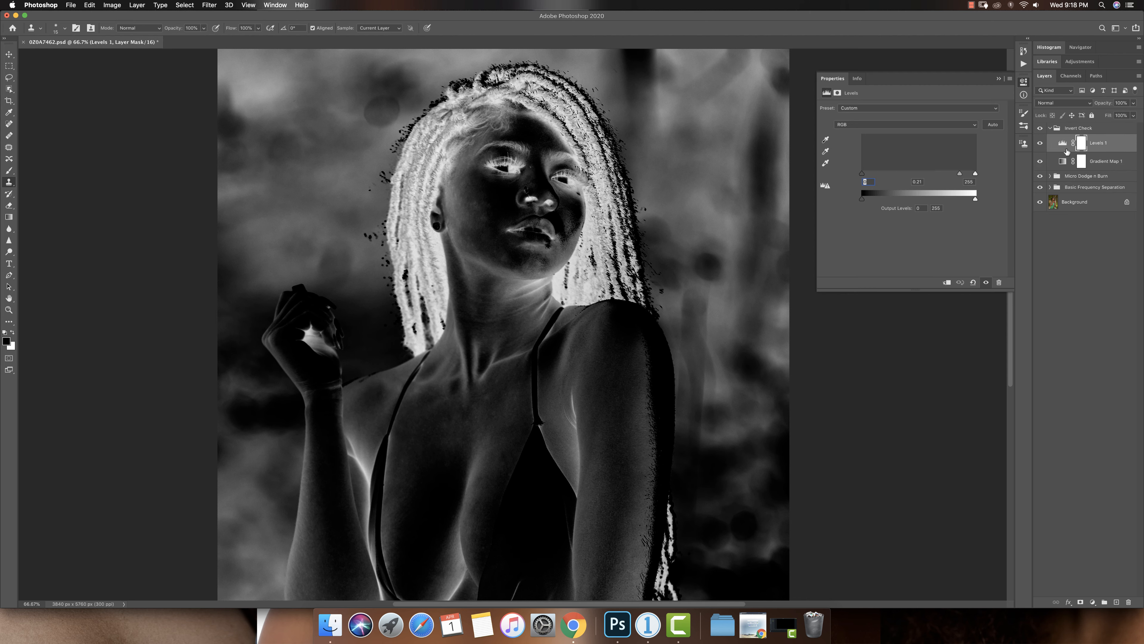
left_click_drag(961, 175, 954, 176)
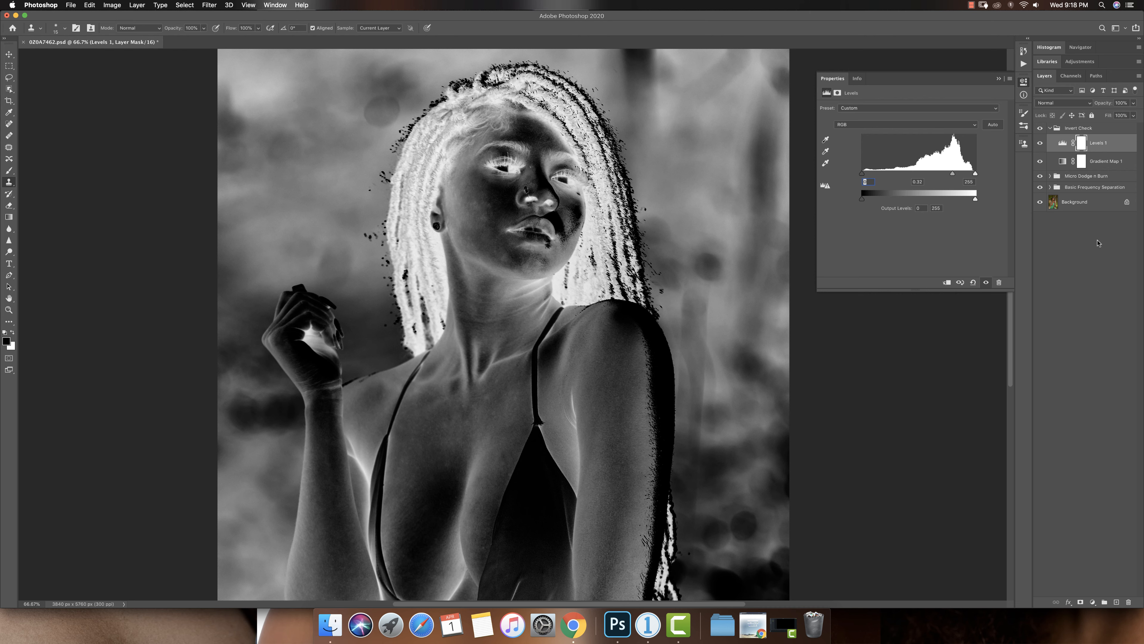
Step: Select the Burn mask in the Micro Dodge n Burn group and set up a soft white 175 px brush with 0% hardness and low flow
left_click_drag(1054, 175, 1053, 176)
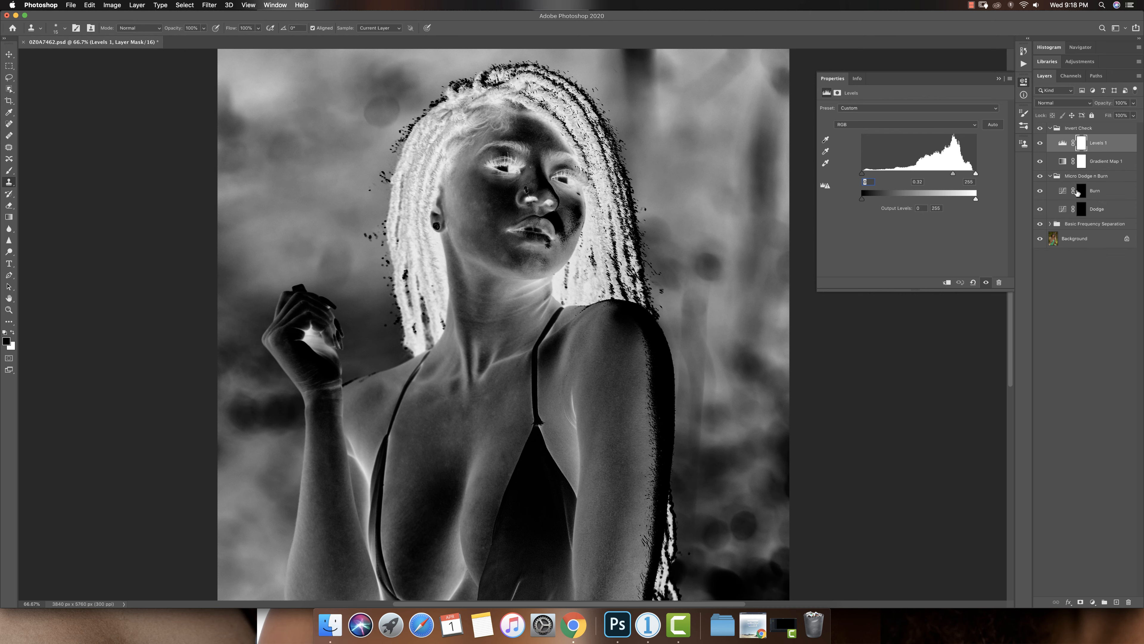
left_click(1059, 198)
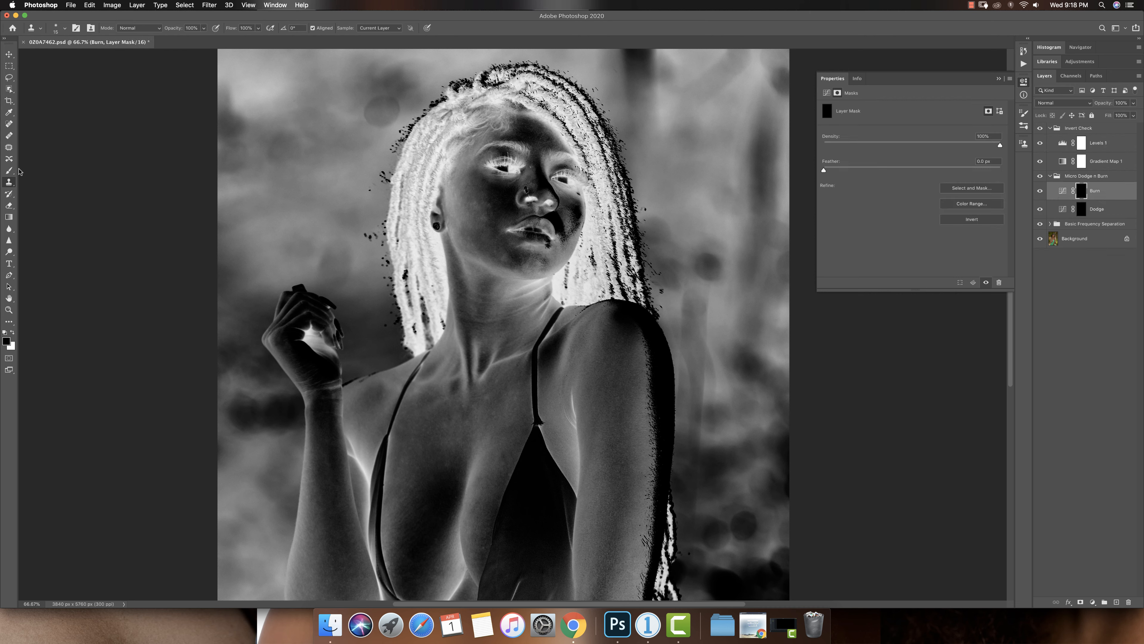
left_click(8, 170)
key("bracketleft")
key("bracketleft")
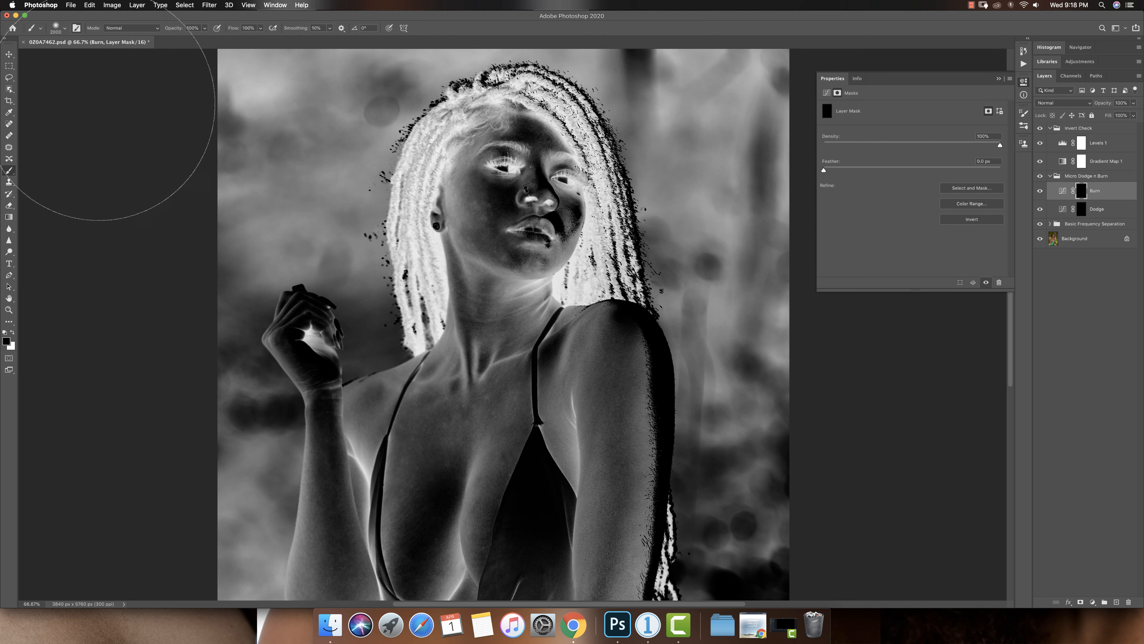
key("bracketleft")
key("bracketleft")
key("bracketleft")
key("bracketleft")
key("bracketleft")
key("bracketleft")
key("bracketleft")
key("bracketleft")
key("bracketleft")
key("bracketleft")
key("bracketleft")
key("bracketleft")
key("bracketleft")
key("bracketleft")
key("bracketleft")
key("bracketleft")
key("bracketleft")
key("bracketleft")
left_click(260, 27)
mouse_move(262, 38)
left_mouse_down()
mouse_move(219, 38)
mouse_move(270, 21)
left_mouse_up()
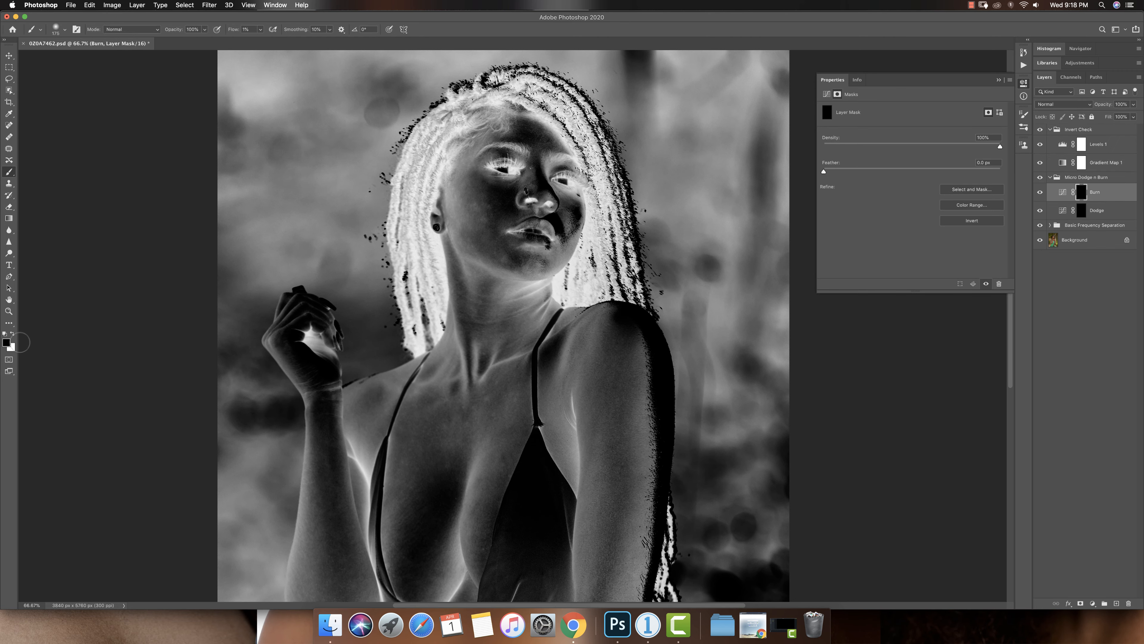
key("x")
left_click(60, 33)
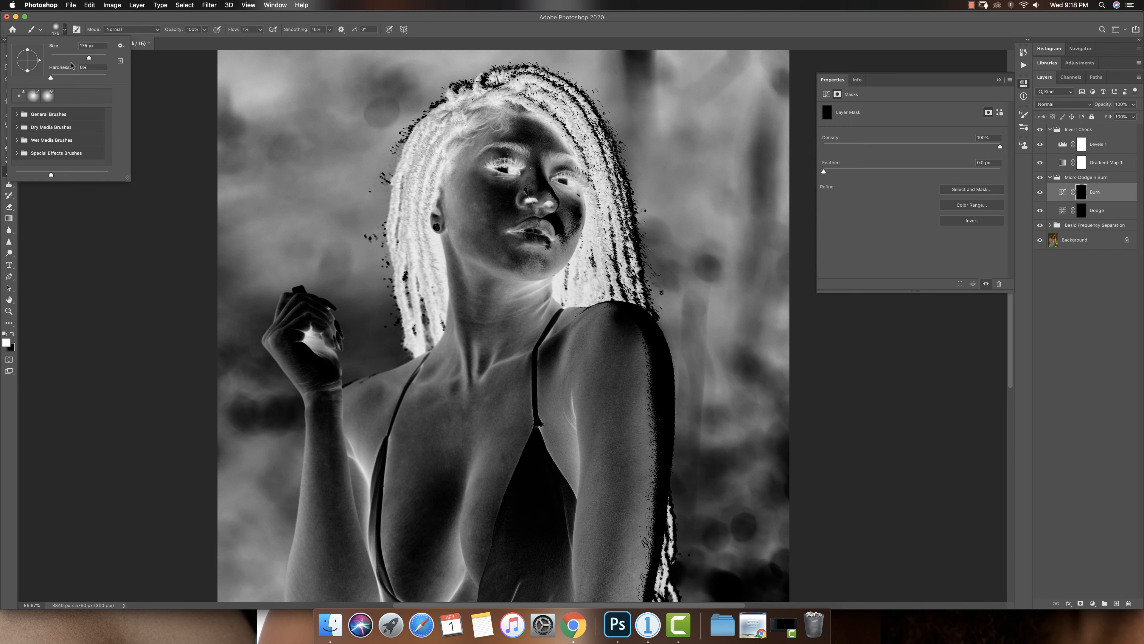
left_click_drag(103, 16, 103, 19)
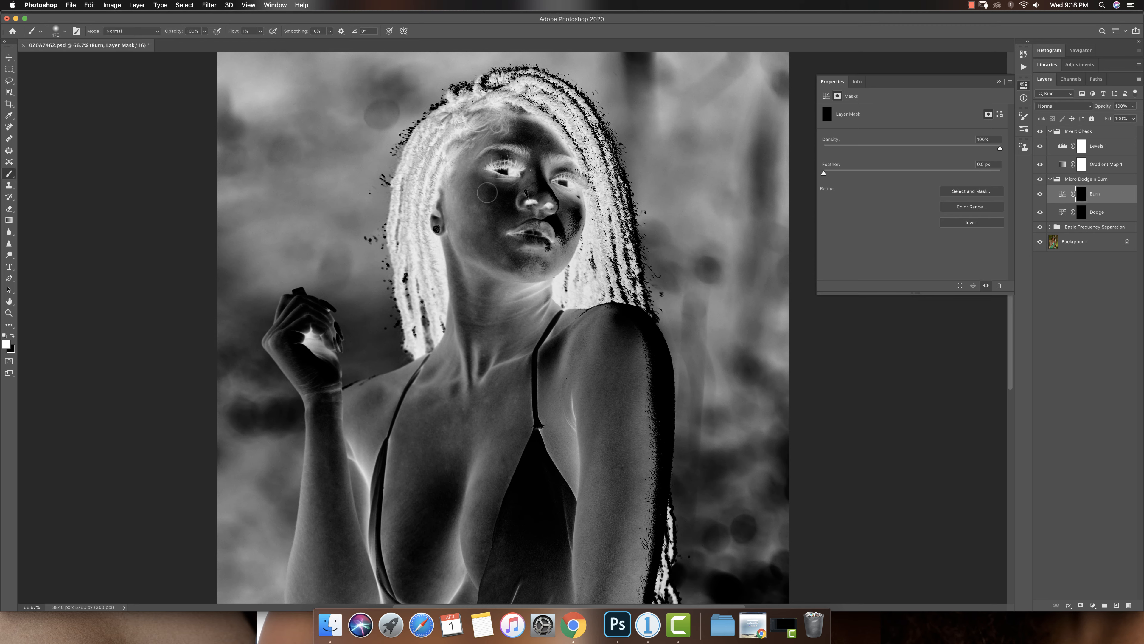
Step: Burn the overly bright patches of skin by painting white on the Burn mask with a smaller soft brush of about 40 px
key("z")
left_click(502, 210)
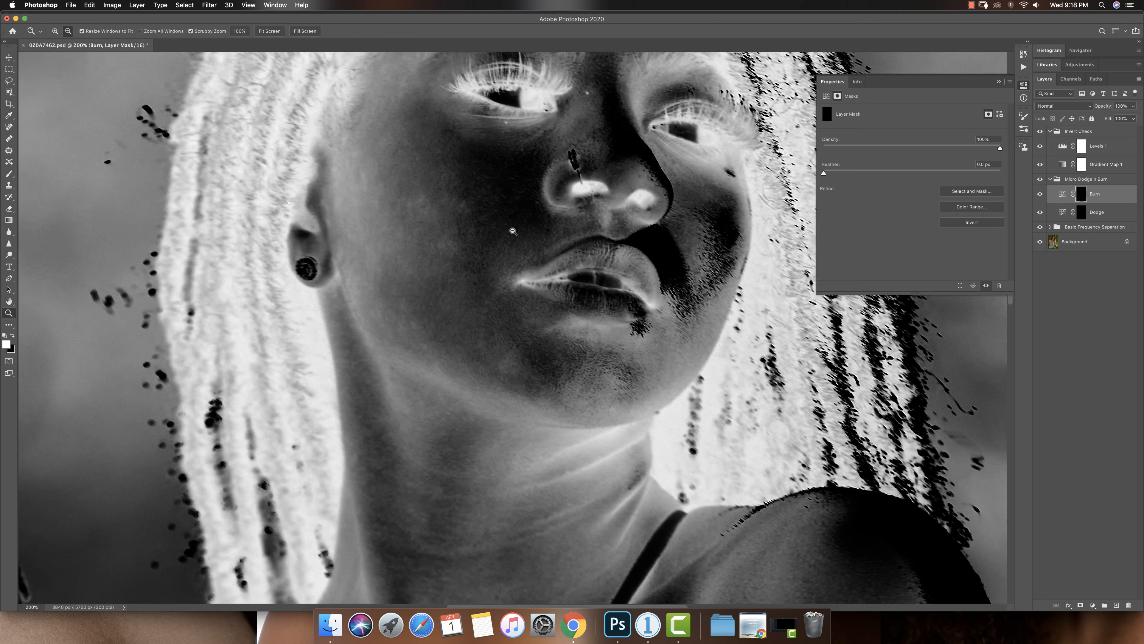
left_click(534, 271, "alt")
key("b")
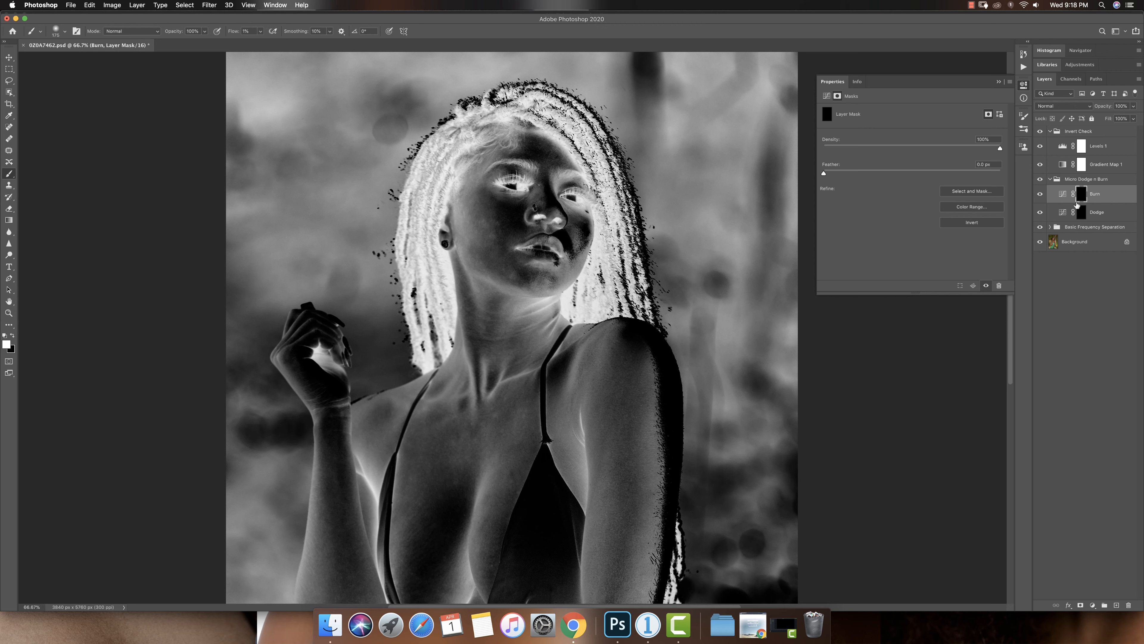
key("bracketleft")
key("bracketleft")
key("bracketleft")
key("bracketleft")
key("bracketleft")
key("bracketleft")
key("bracketleft")
key("bracketleft")
key("bracketleft")
key("bracketleft")
key("bracketleft")
left_click(1082, 214)
left_click(1081, 198)
key("bracketleft")
key("bracketleft")
key("bracketleft")
key("bracketright")
Step: Temporarily hide the Invert Check group and compare the portrait with and without the Micro Dodge n Burn group
left_click(1041, 131)
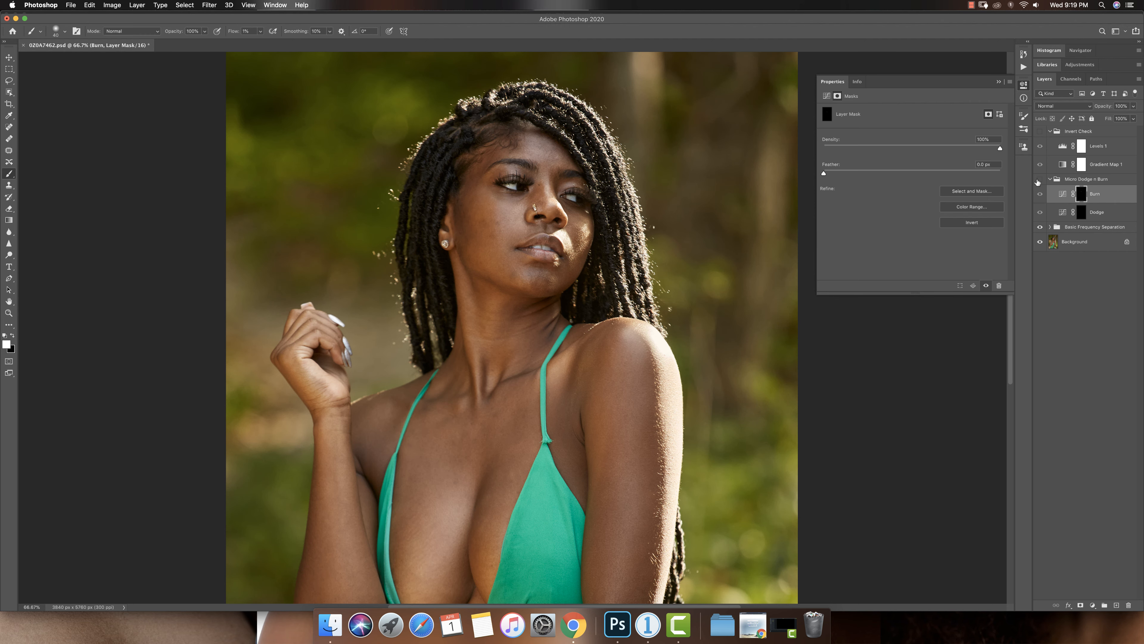
left_click(1039, 180)
left_click(1040, 179)
left_click(1041, 182)
left_click(1040, 132)
Step: Lighten the dark patches on the face and neck by painting white on the Dodge mask with a small soft brush
left_click(1081, 212)
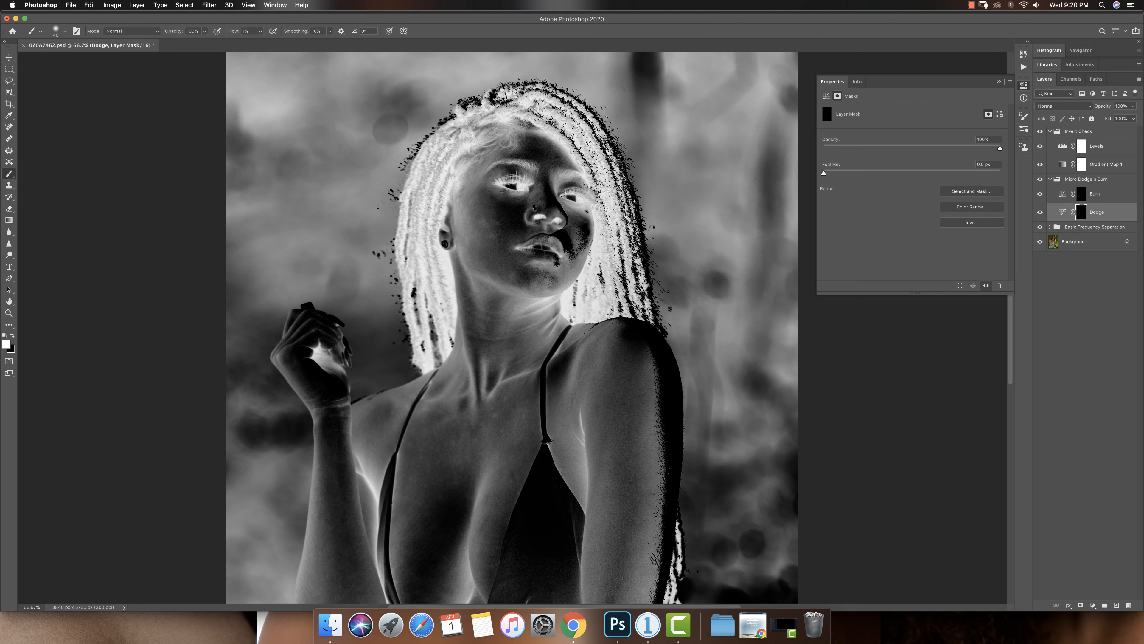
left_click(512, 293, "super")
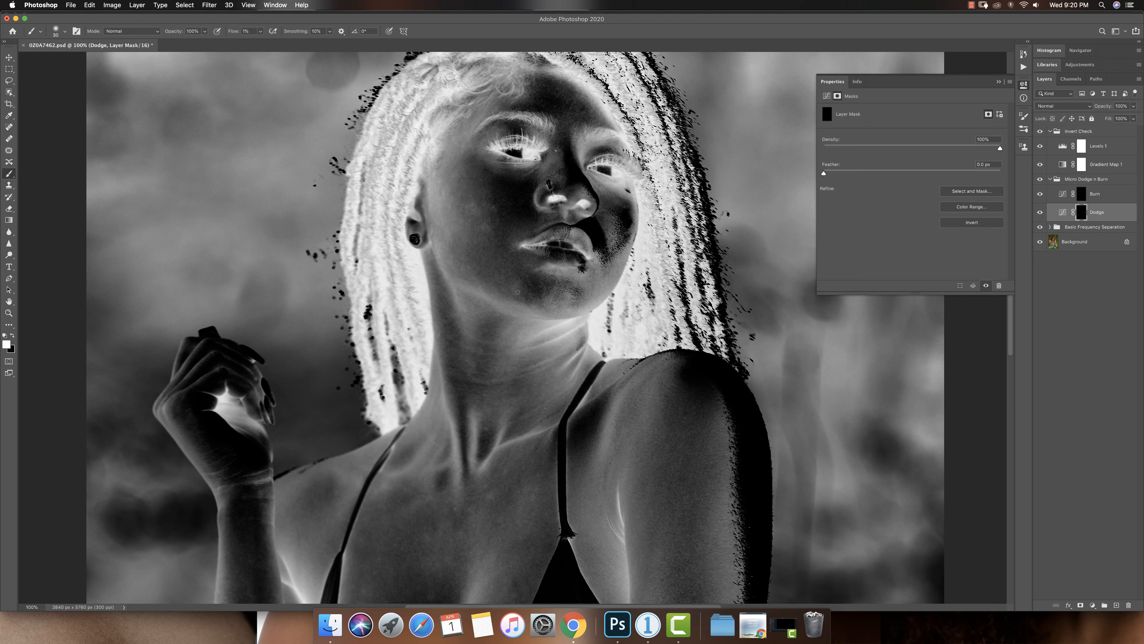
key("bracketleft")
key("bracketleft")
key("bracketleft")
key("bracketright")
key("bracketleft")
key("bracketleft")
key("bracketleft")
key("bracketright")
key("bracketleft")
key("bracketright")
Step: Blend the facial skin transitions by painting on the Burn mask and again on the Dodge mask
key("alt+bracketright")
key("bracketright")
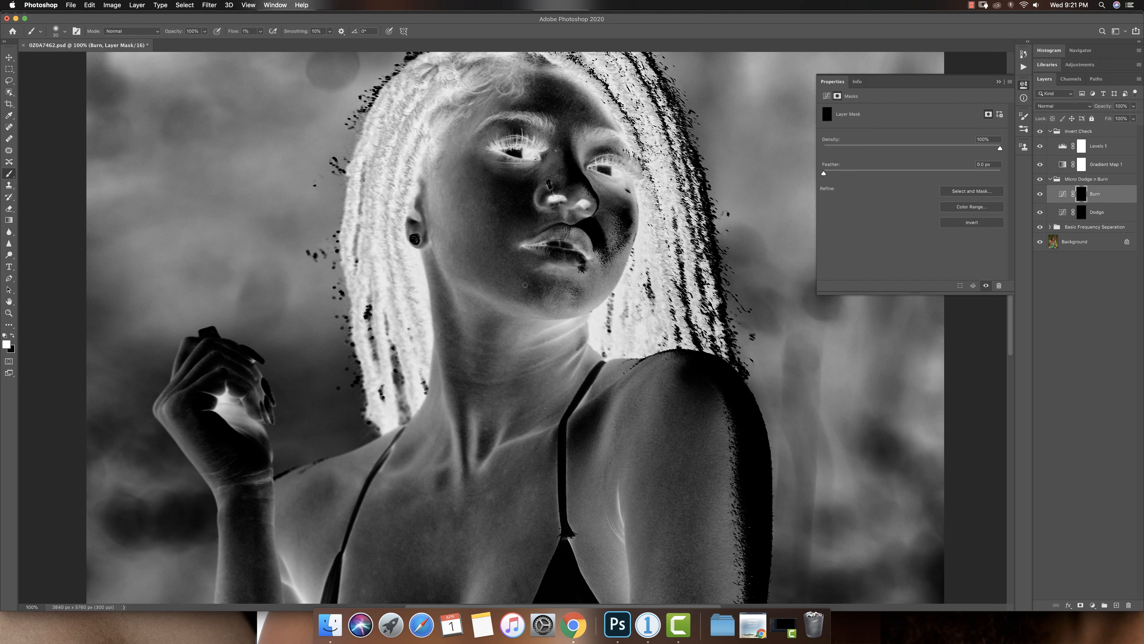
key("alt+bracketleft")
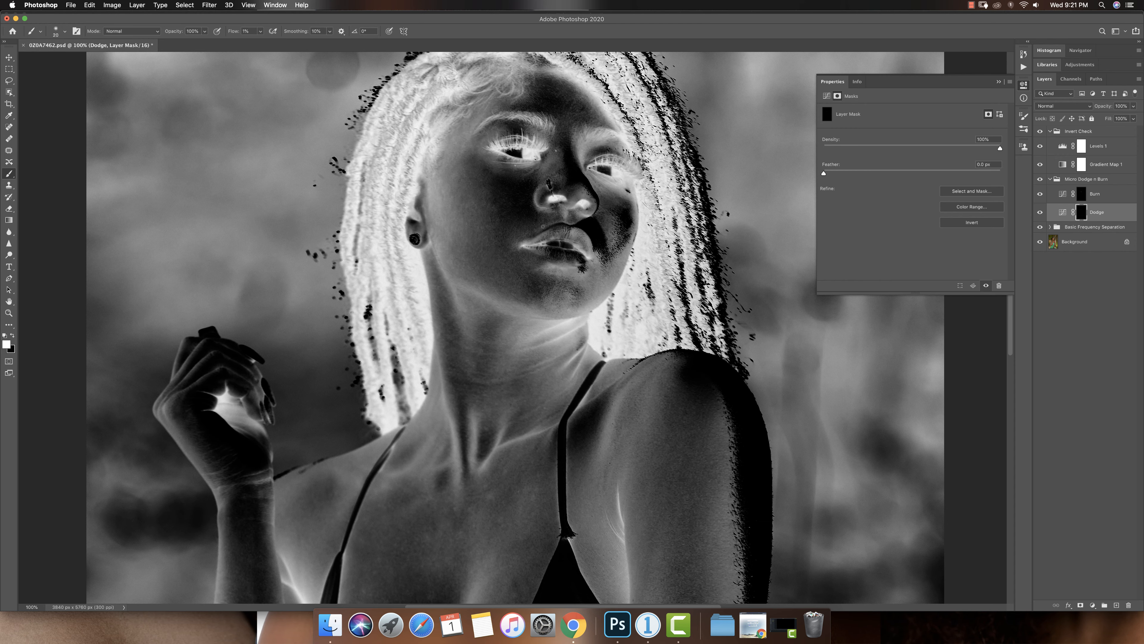
key("bracketright")
Step: Check the retouched face in normal colour with the Invert Check group temporarily hidden
left_click(1040, 131)
key("super+minus")
key("super+minus")
key("super+equal")
key("super+equal")
left_click(1041, 132)
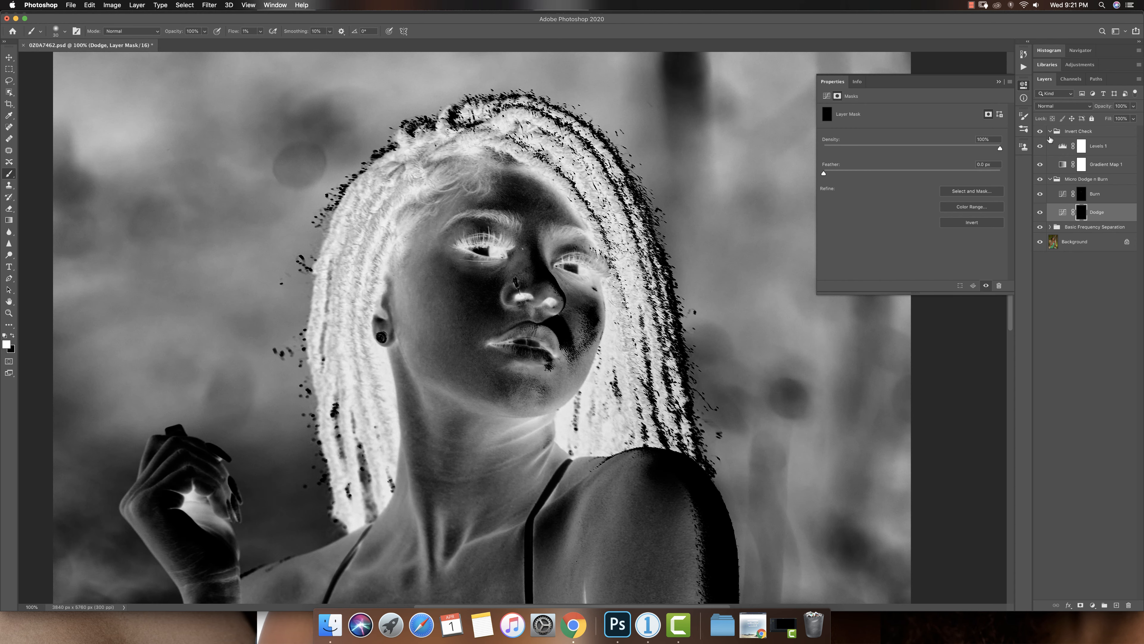
Step: Even out further light and dark spots on the face and neck, alternating between the Dodge and Burn masks
key("bracketleft")
key("bracketright")
key("alt+bracketright")
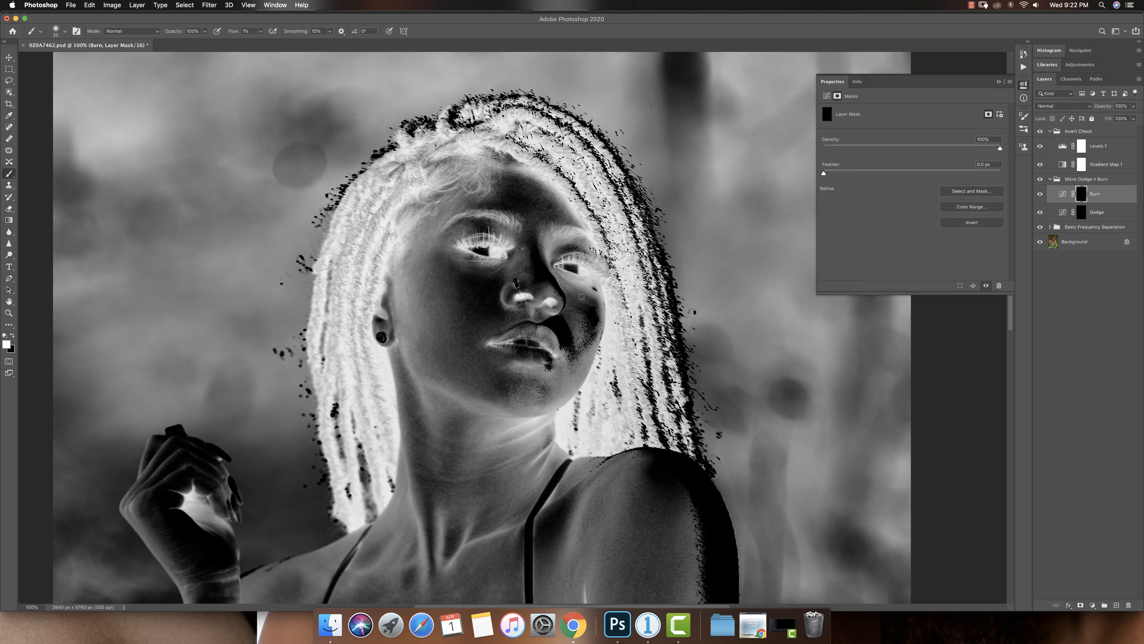
left_click(1081, 212)
key("bracketright")
key("bracketright")
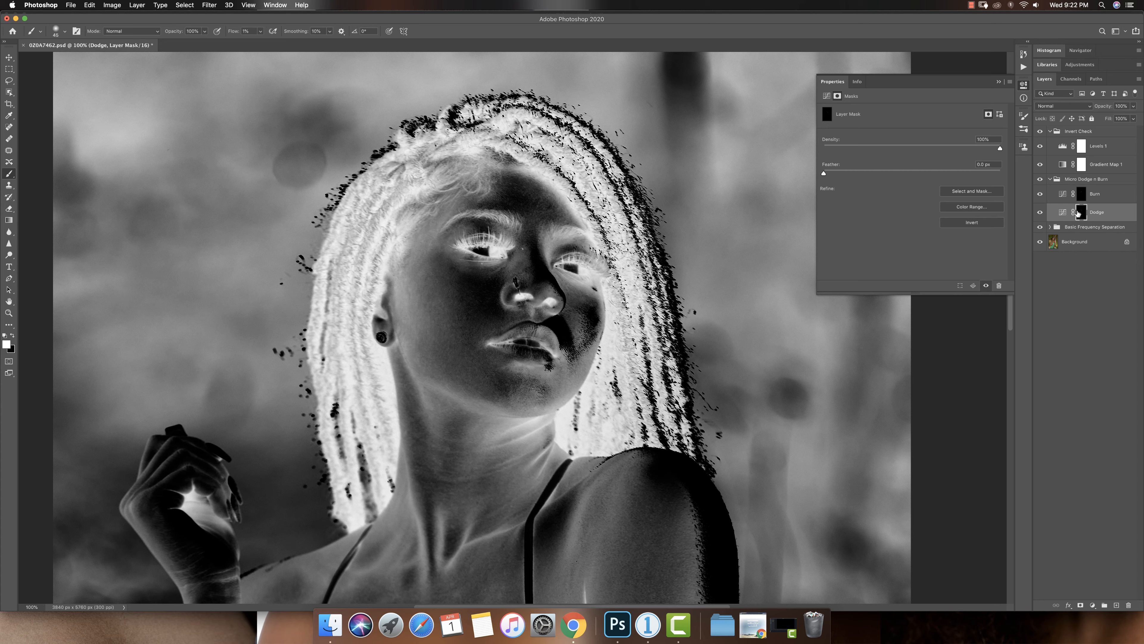
left_click(1081, 195)
left_click(1088, 216)
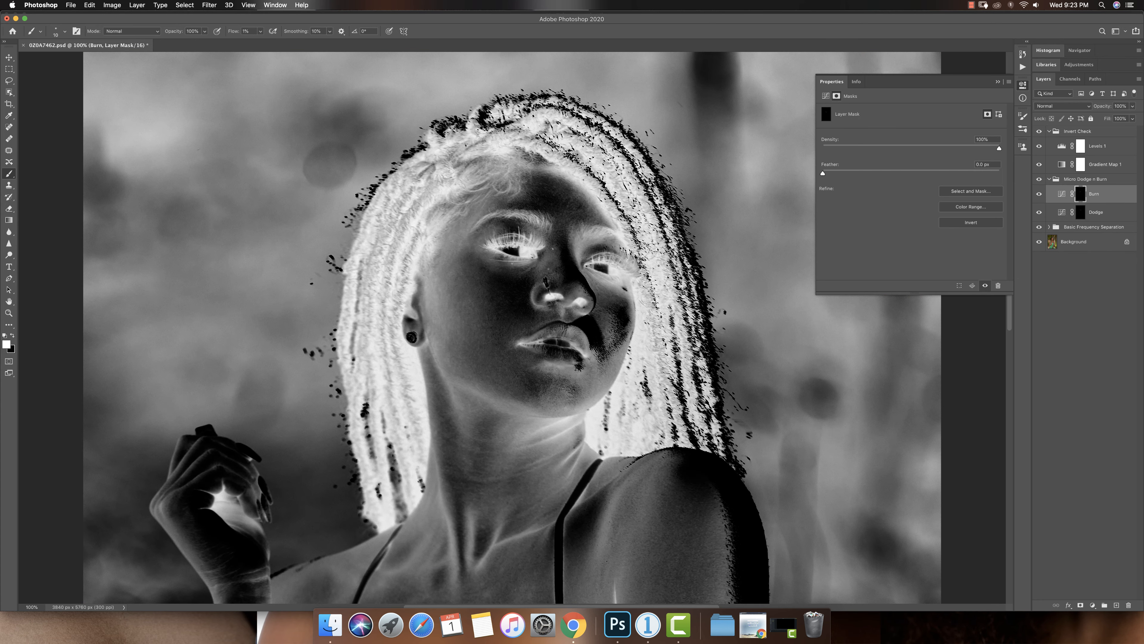
Step: Refine the remaining uneven facial tones on the Burn and Dodge masks, varying the small brush size to fit each spot
key("bracketright")
key("bracketright")
key("alt+bracketleft")
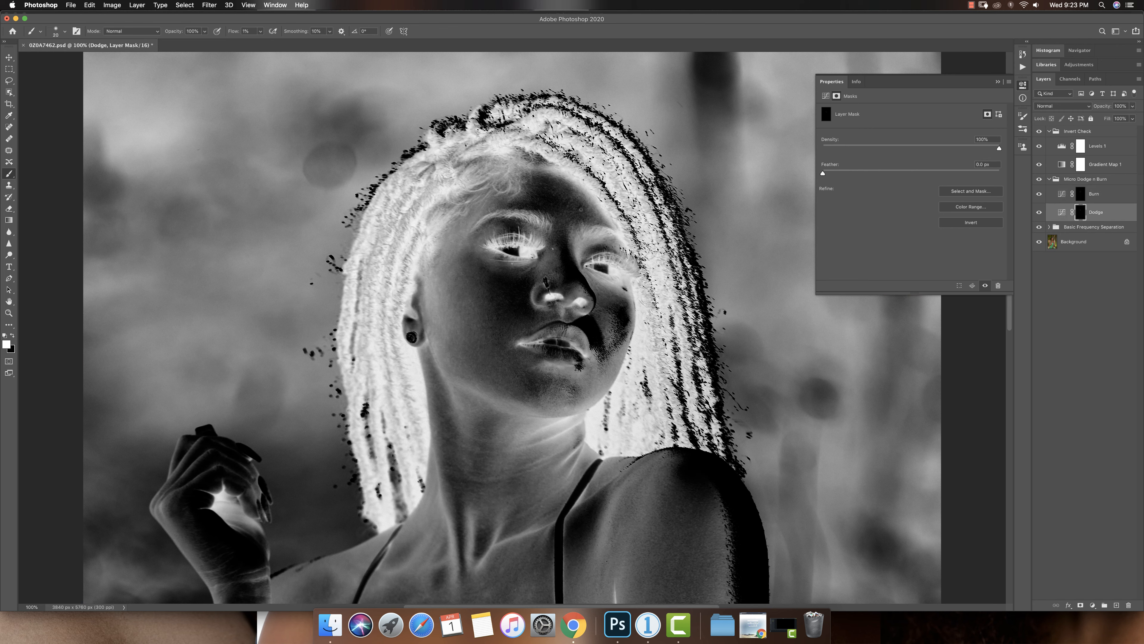
key("bracketright")
key("bracketright")
key("alt+bracketright")
key("bracketleft")
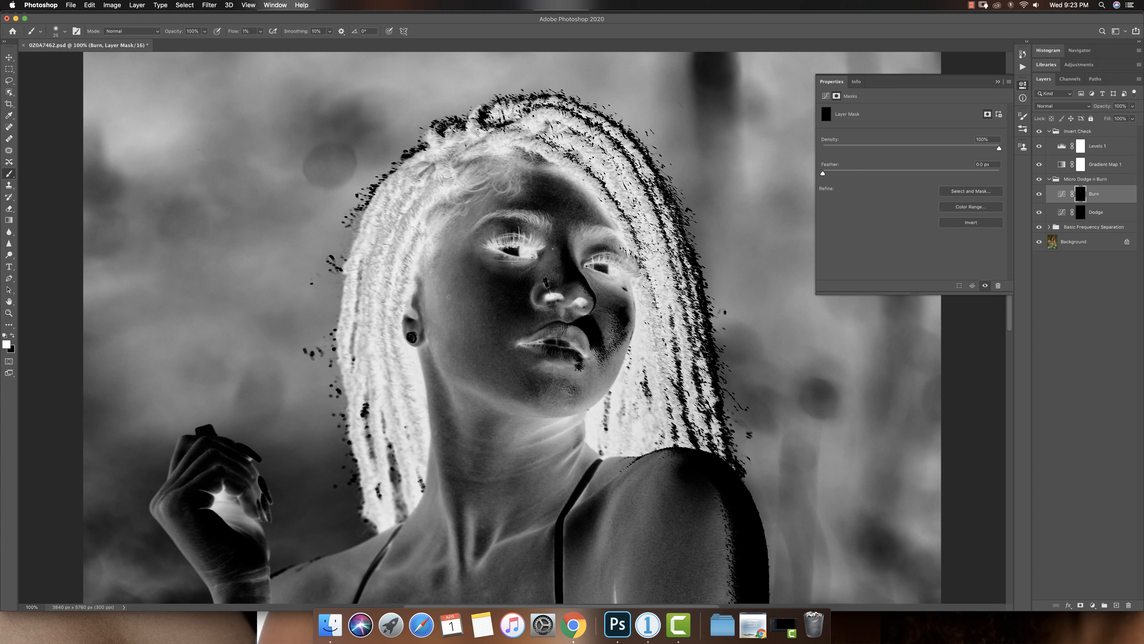
key("bracketright")
key("bracketright")
Step: Review the dodge and burn result on the whole figure with the Invert Check group temporarily hidden
left_click(1040, 131)
key("super+minus")
key("super+minus")
key("super+minus")
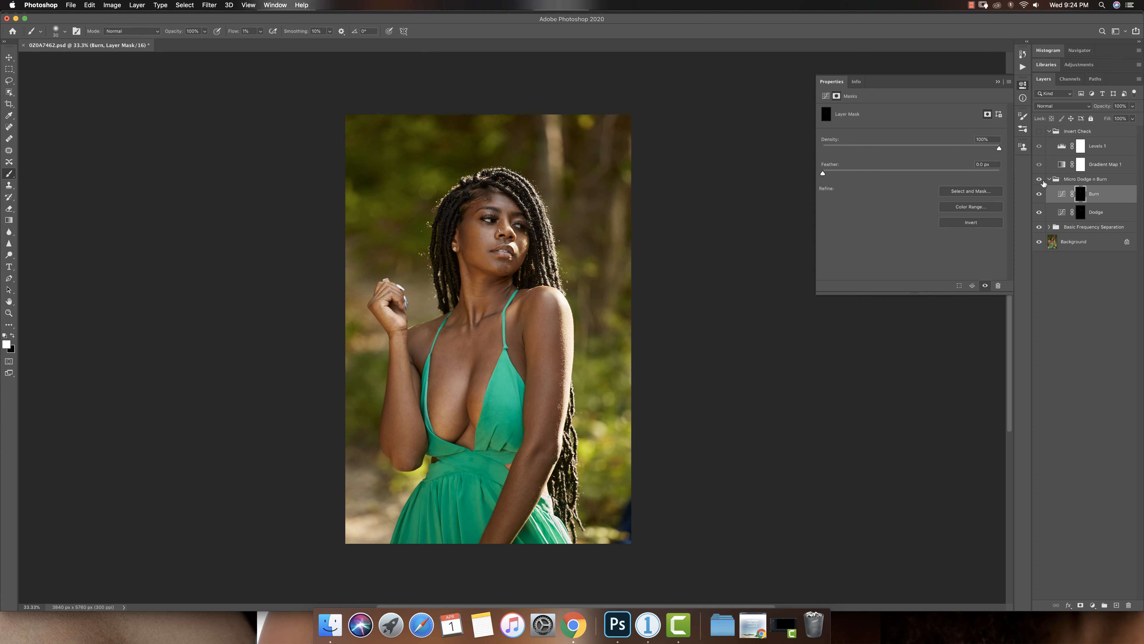
key("super+plus")
key("super+plus")
left_click(1039, 131)
Step: Even out the chest and arm tones by painting on the Dodge and Burn masks, enlarging the brush for broader patches
key("alt+bracketleft")
key("bracketright")
key("alt+bracketright")
key("bracketleft")
key("bracketright")
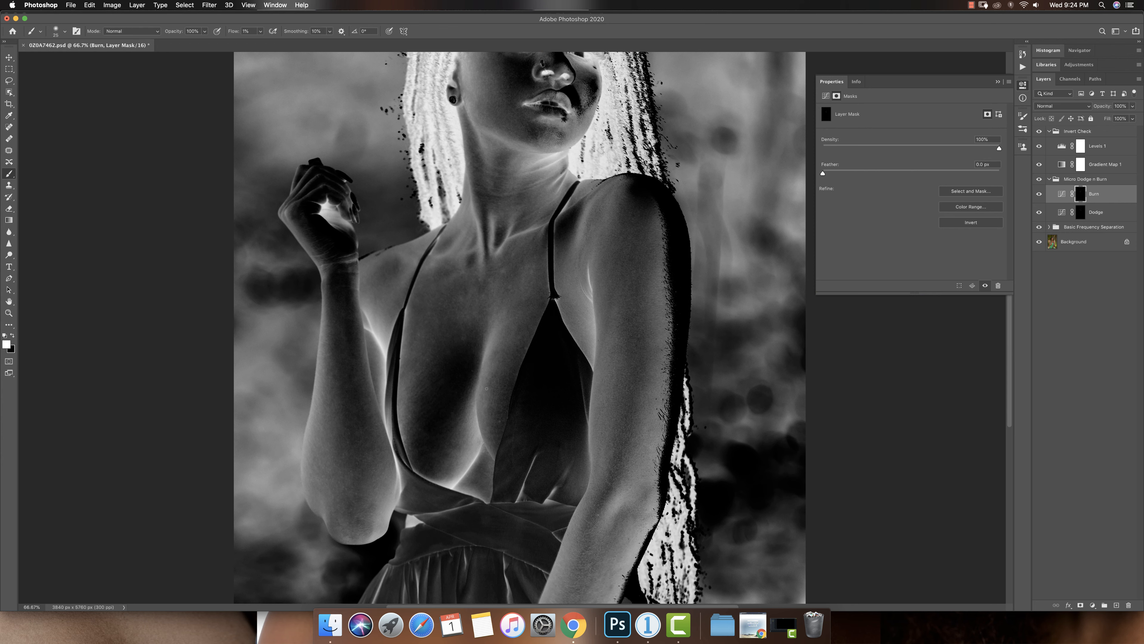
key("bracketright")
key("bracketright")
key("bracketright")
key("bracketright")
key("bracketright")
key("bracketright")
Step: Refine the remaining blotches on the chest and shoulders with a smaller brush, alternating between the Dodge and Burn masks
key("alt+bracketleft")
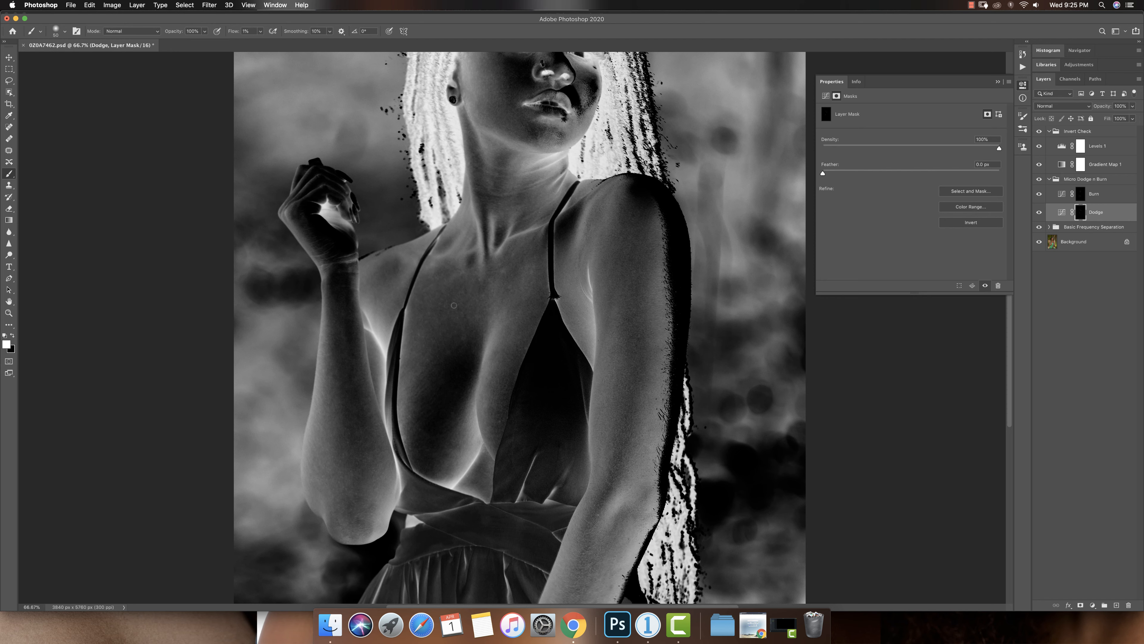
key("bracketleft")
key("bracketleft")
key("alt+bracketright")
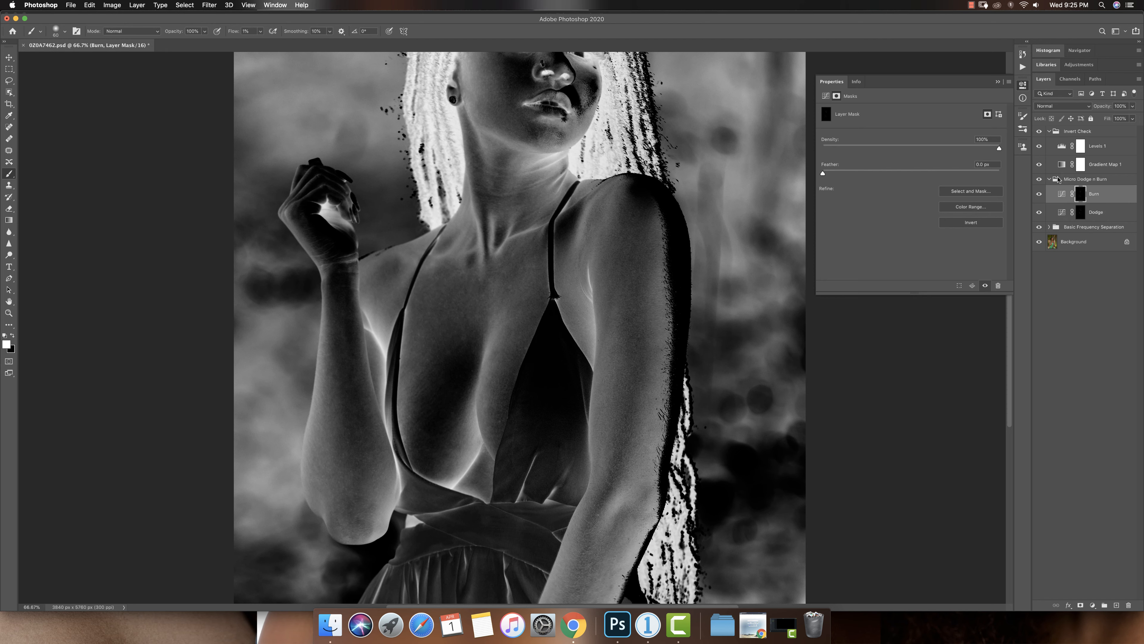
left_click(1040, 131)
left_click(1039, 131)
key("alt+bracketleft")
key("bracketleft")
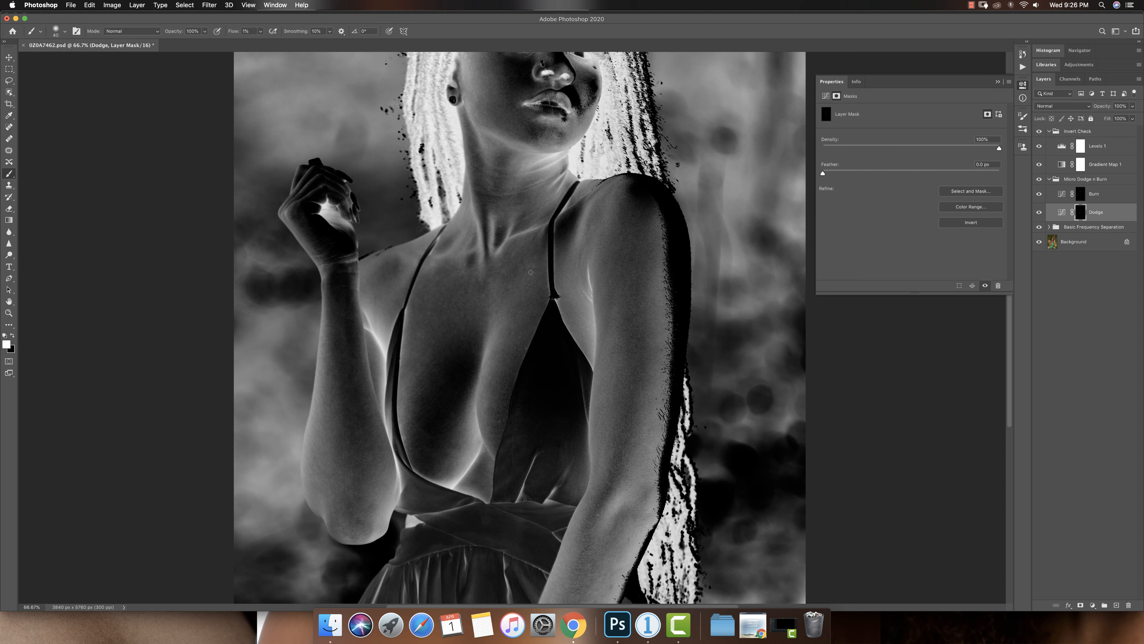
Step: Hide the Invert Check group and collapse the Micro Dodge n Burn group
left_click(1039, 131)
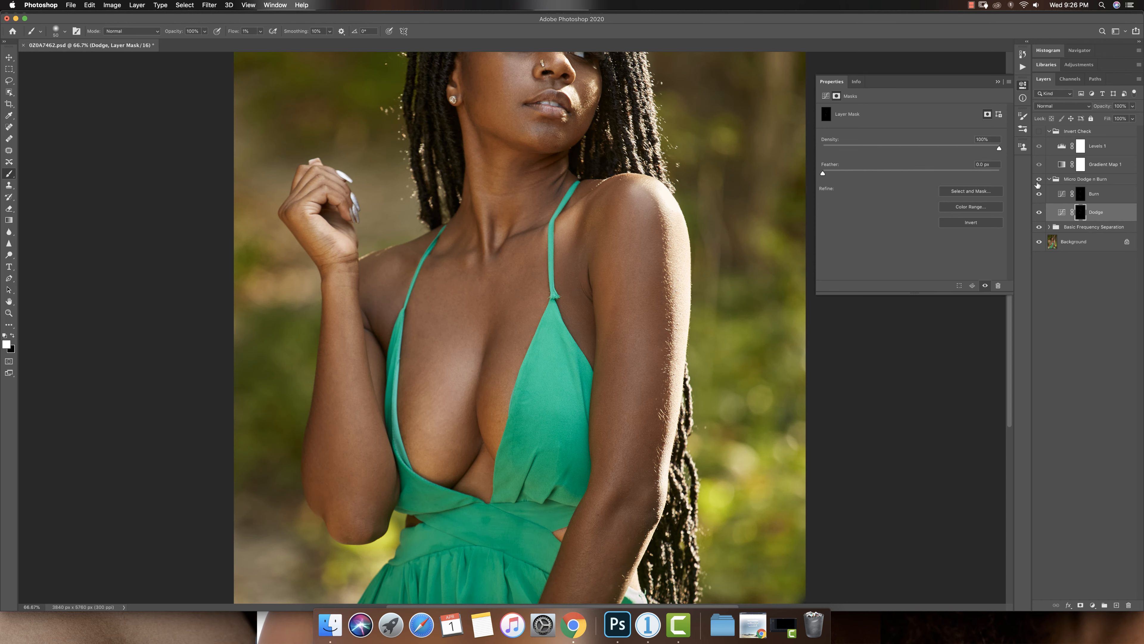
key("z")
left_click(525, 360, "alt")
left_click(526, 361, "alt")
key("b")
left_click(1049, 179)
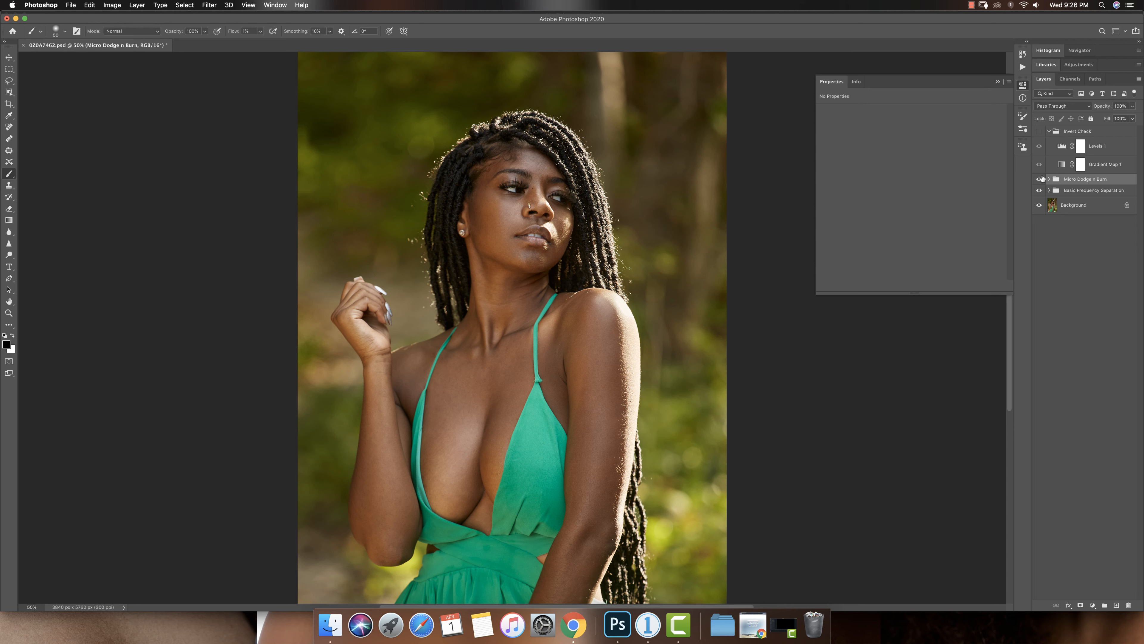
Step: Compare the portrait with and without the Micro Dodge n Burn and Basic Frequency Separation groups, viewing the whole figure
left_click(1039, 181)
left_click(1039, 180)
mouse_move(1040, 192)
left_mouse_down()
mouse_move(1043, 180)
mouse_move(1039, 191)
left_mouse_up()
key("z")
left_click(551, 365, "alt")
left_click(551, 365, "alt")
left_click(513, 371)
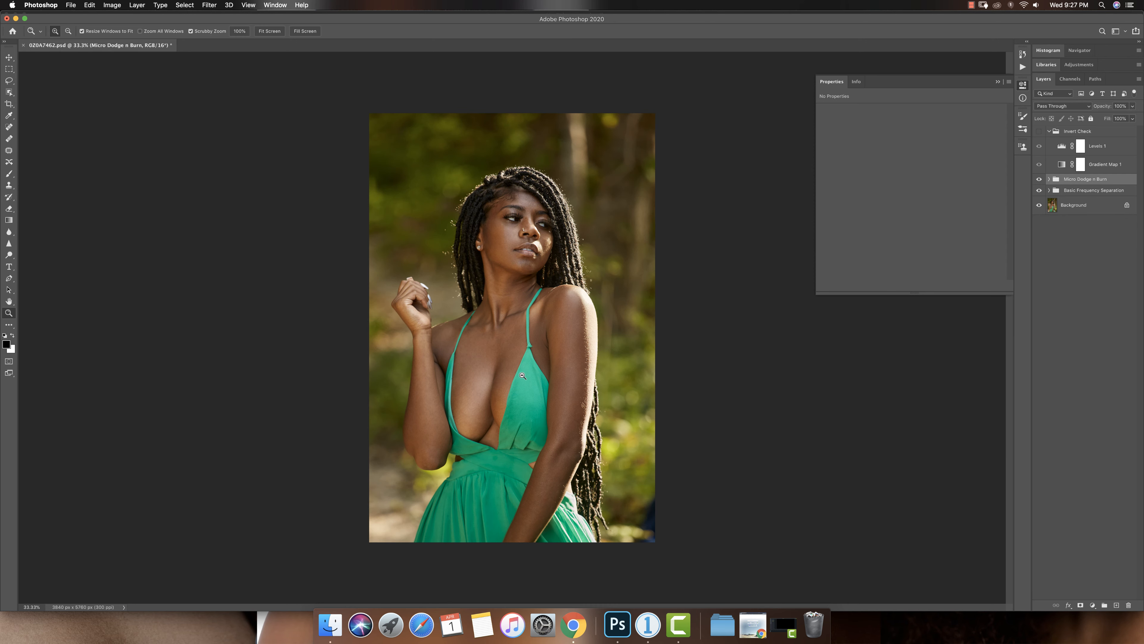
key("b")
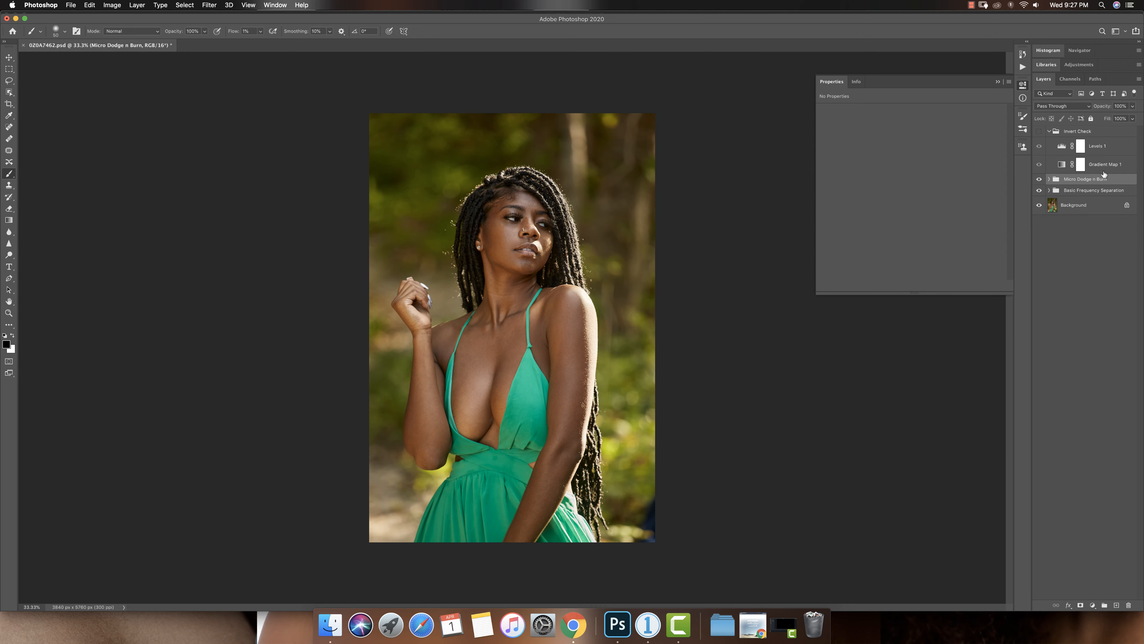
left_click(1039, 180)
Step: Collapse the Invert Check group, merge the Basic Frequency Separation group into one layer, and rename that layer FS
left_click(1049, 131)
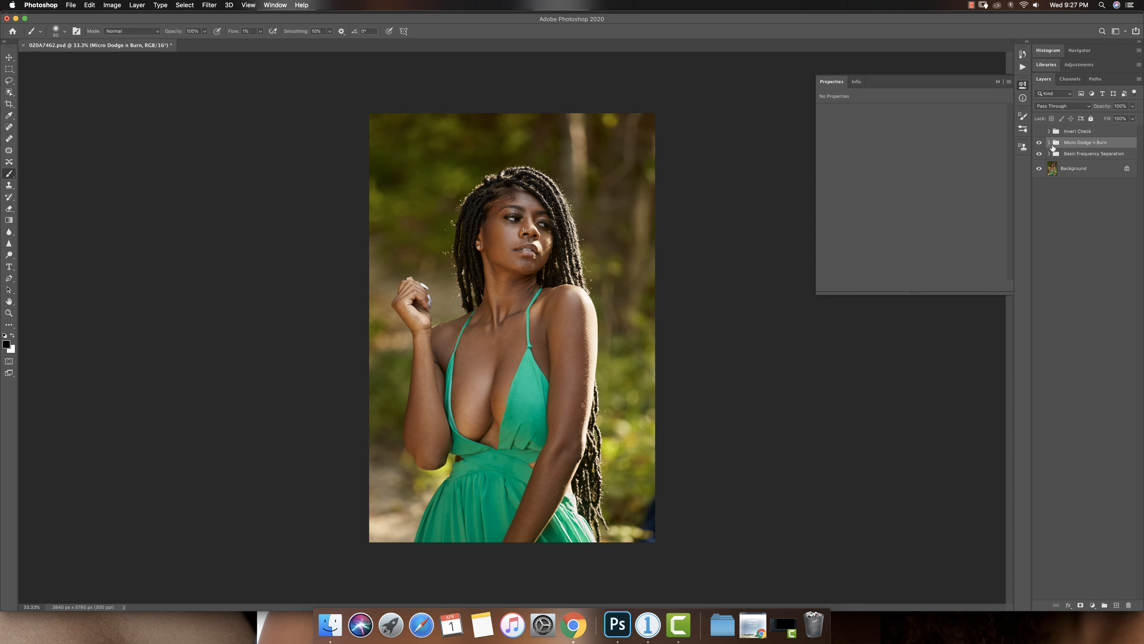
left_click(1075, 155)
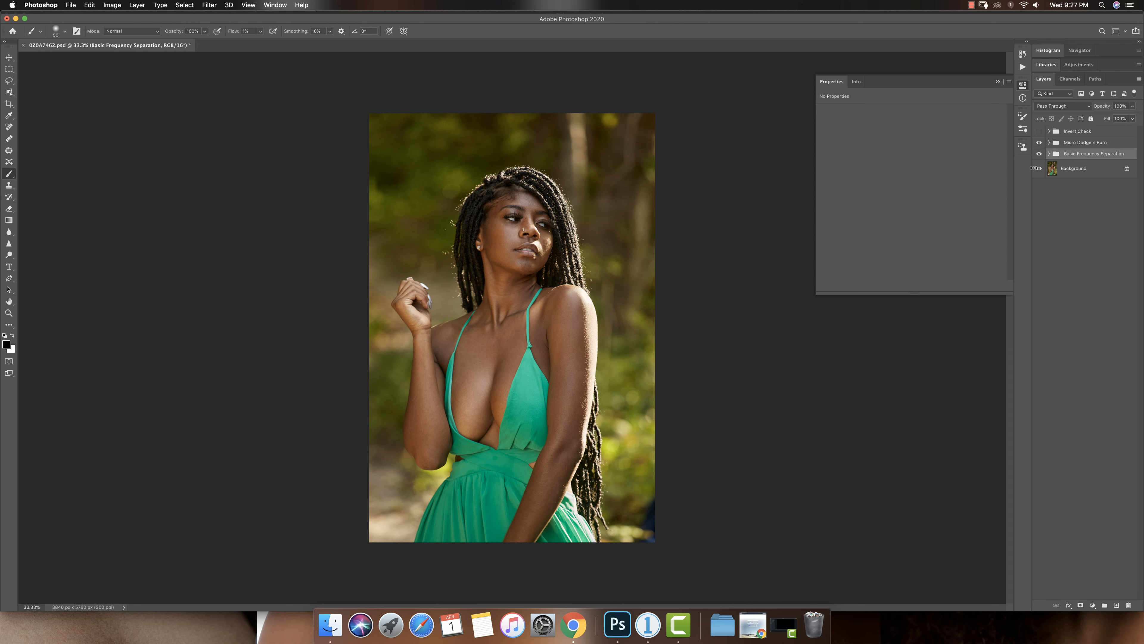
key("super+e")
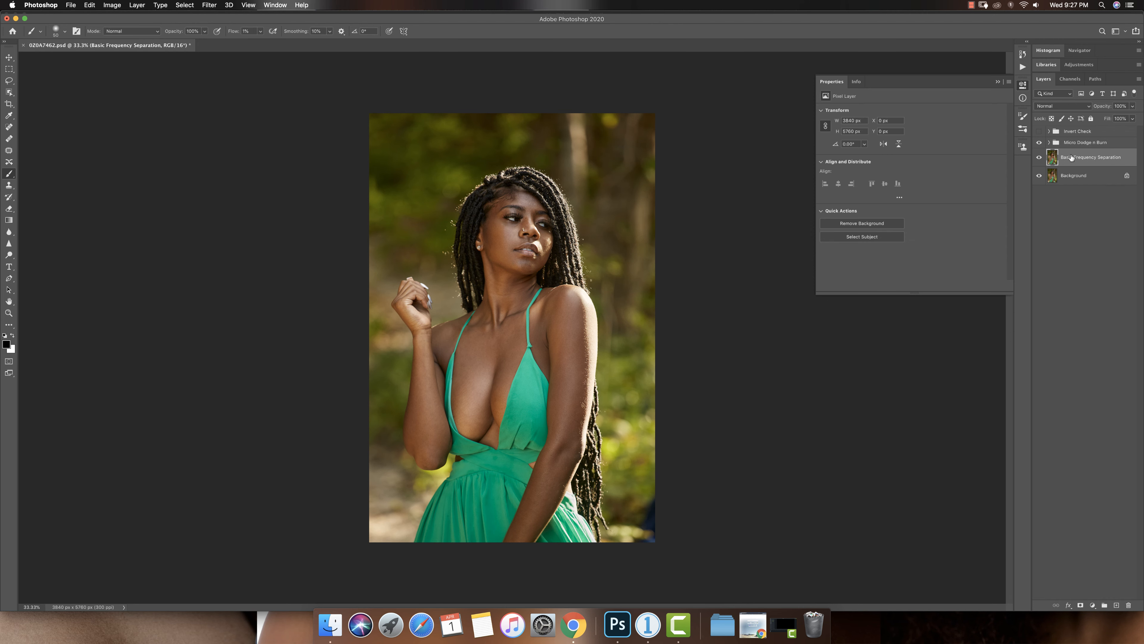
double_click(1071, 157)
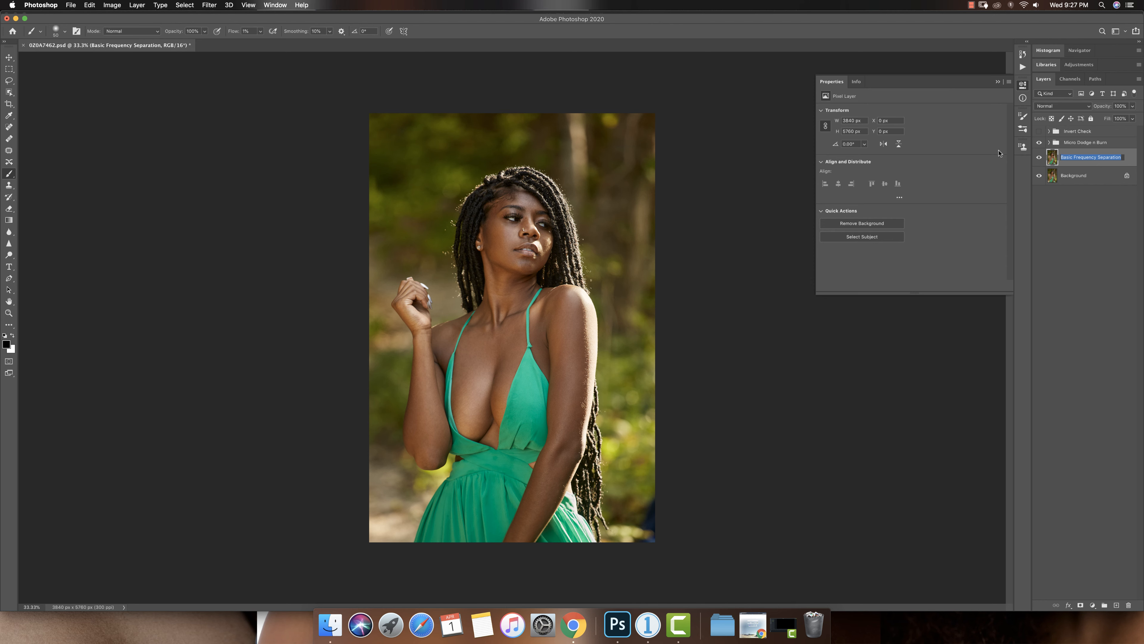
type("FS")
key("Return")
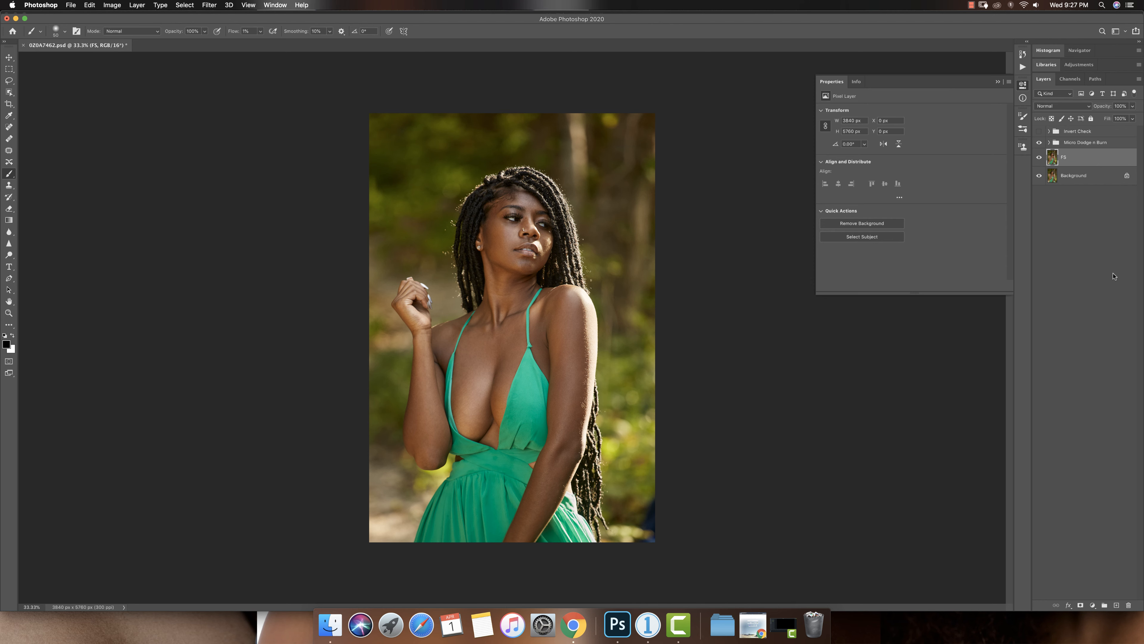
Step: Stamp the visible layers above the Micro Dodge n Burn group and run the Basic Frequency Separation action with a 10-pixel Gaussian Blur
left_click(1090, 144)
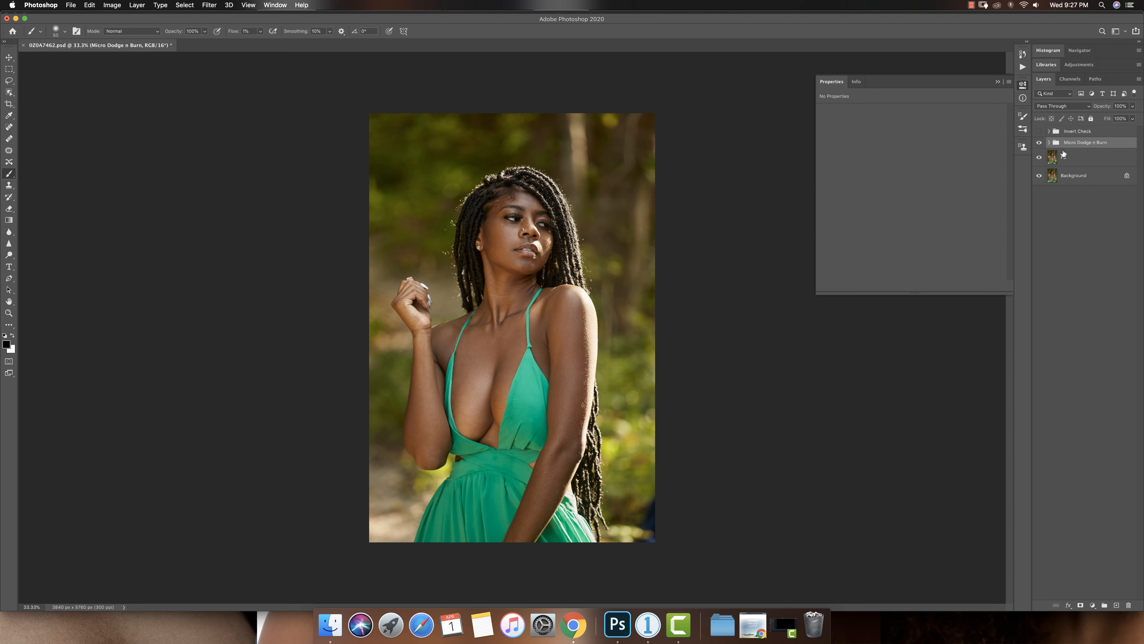
key("super+alt+shift+e")
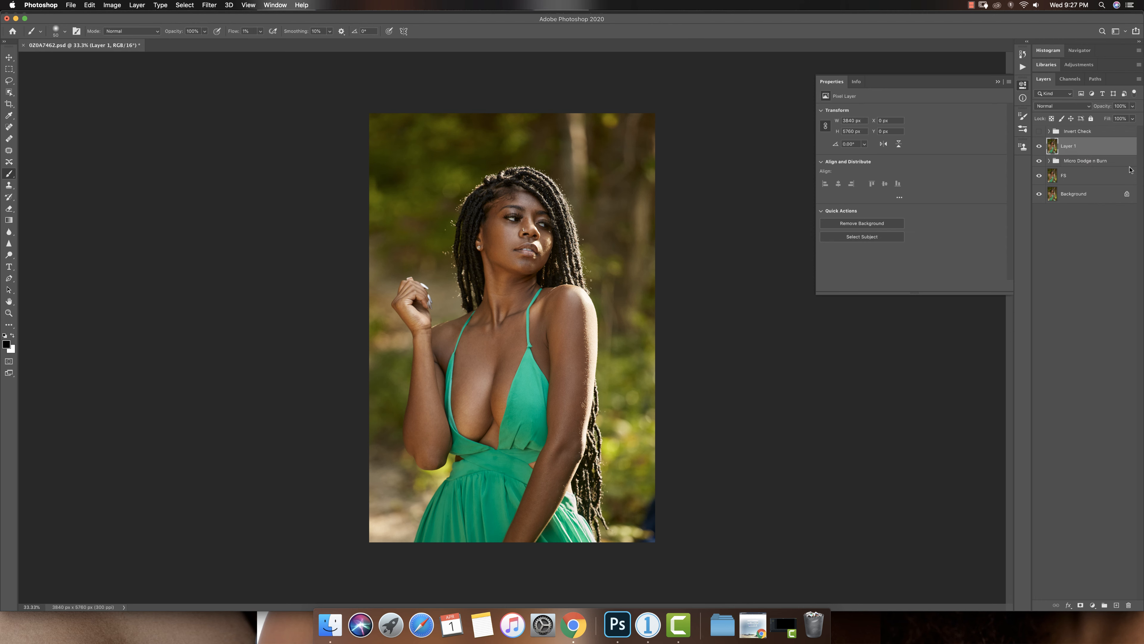
left_click(1023, 68)
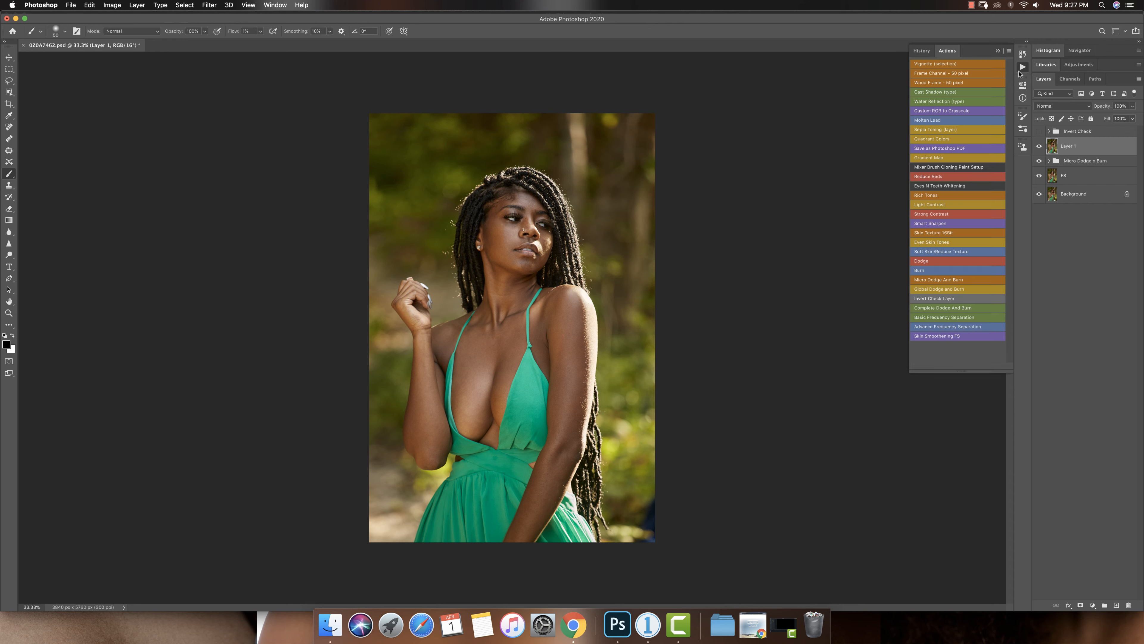
left_click(930, 317)
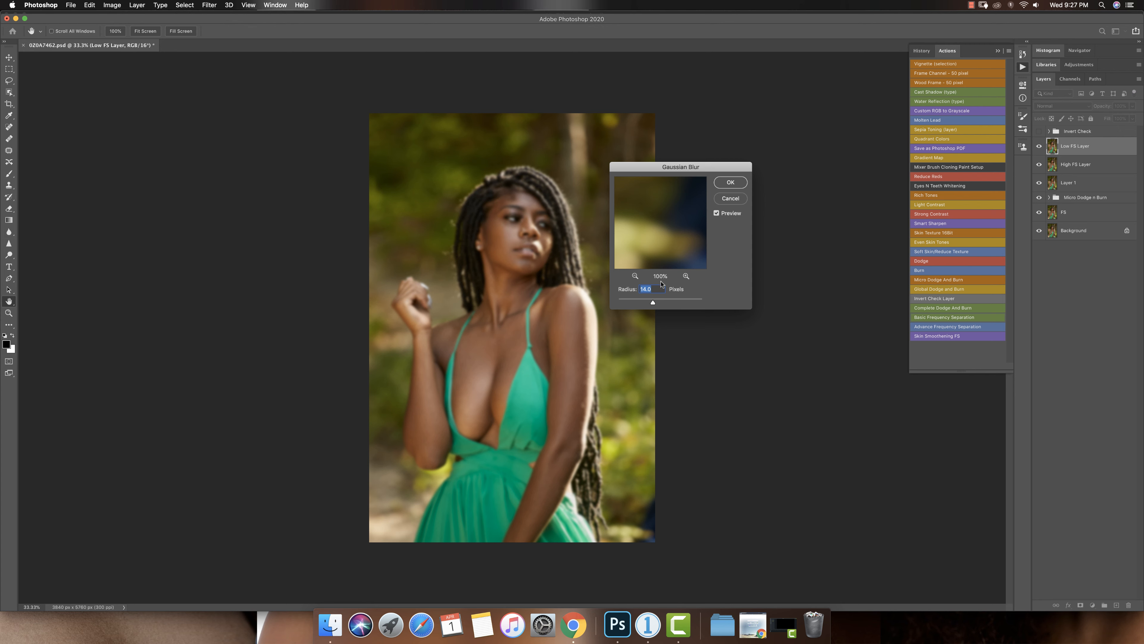
type("10")
left_click(741, 182)
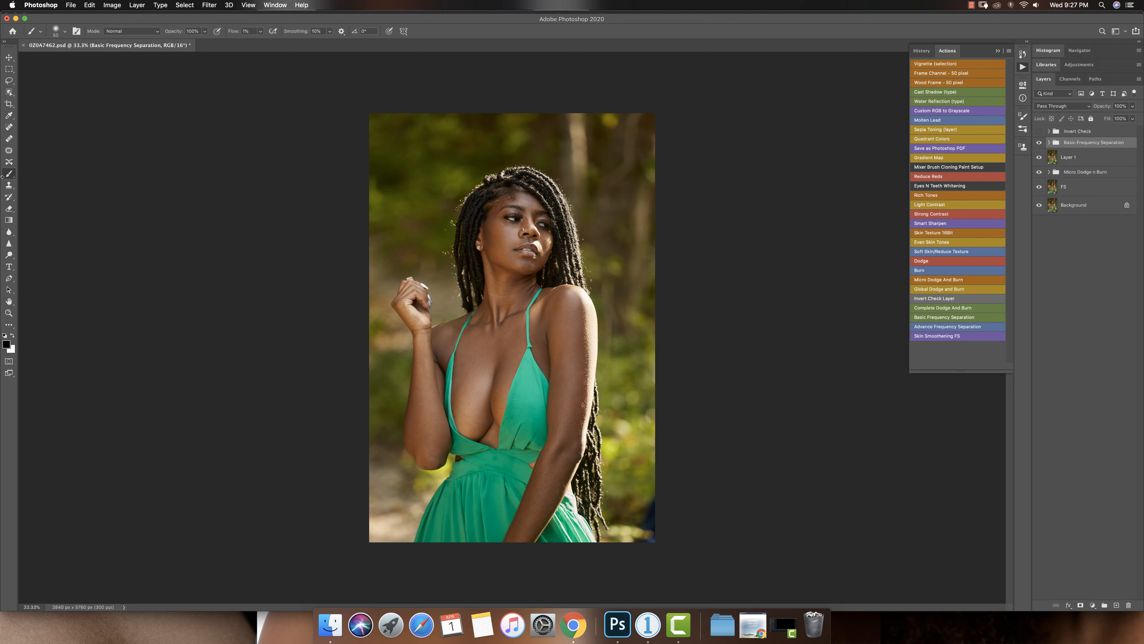
Step: Choose the Mixer Brush tool and make the Low FS Layer inside the Basic Frequency Separation group active
left_click(9, 324)
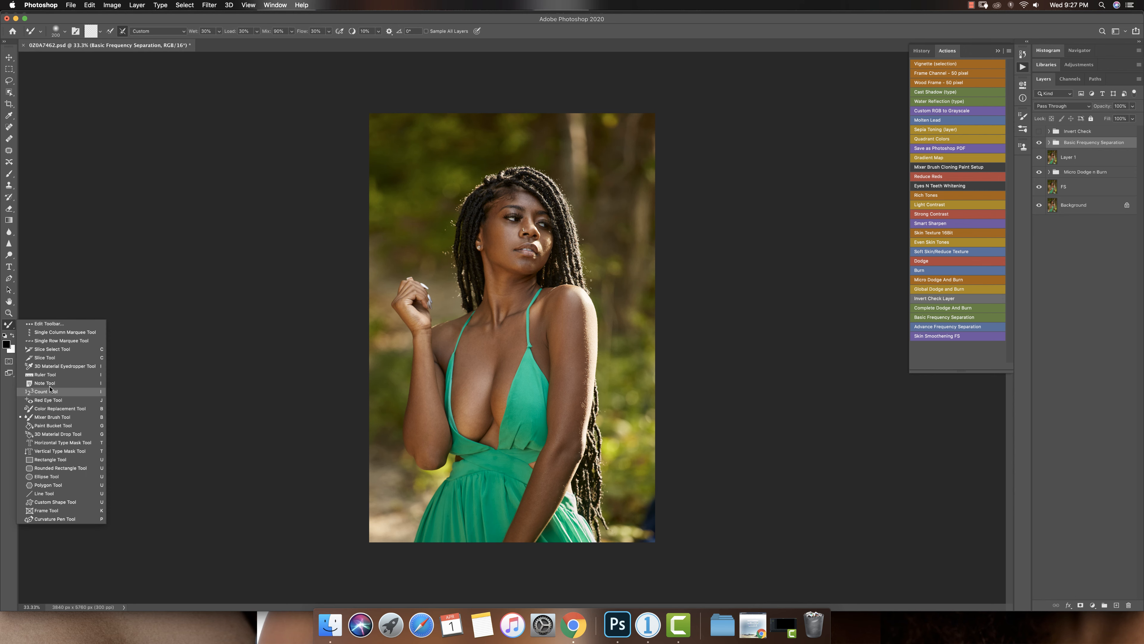
left_click(52, 417)
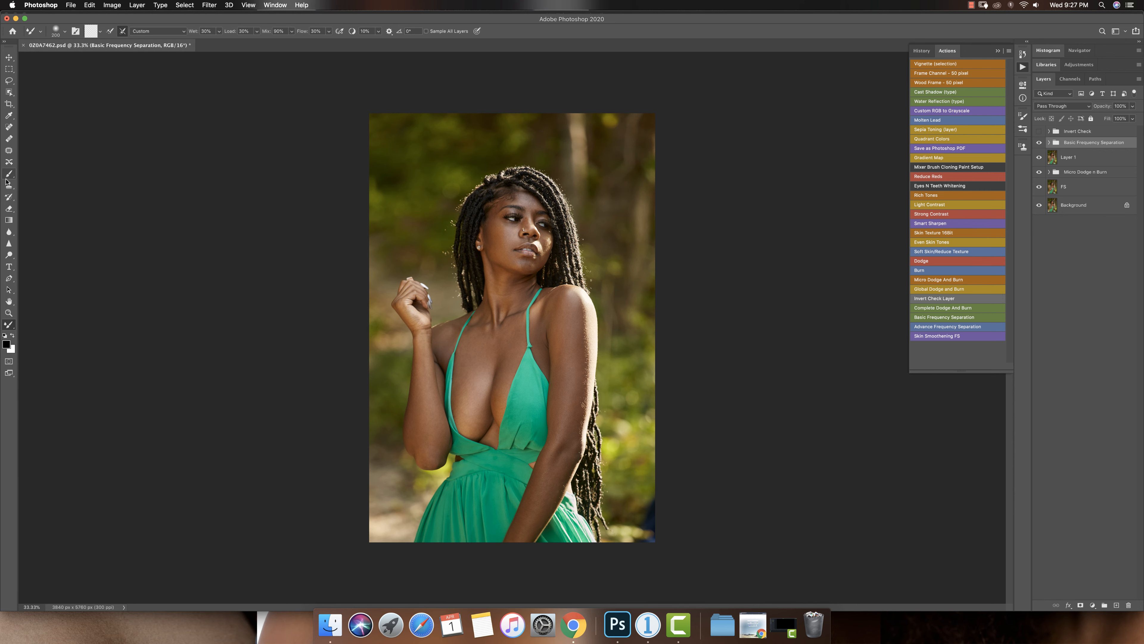
left_click(591, 288, "super")
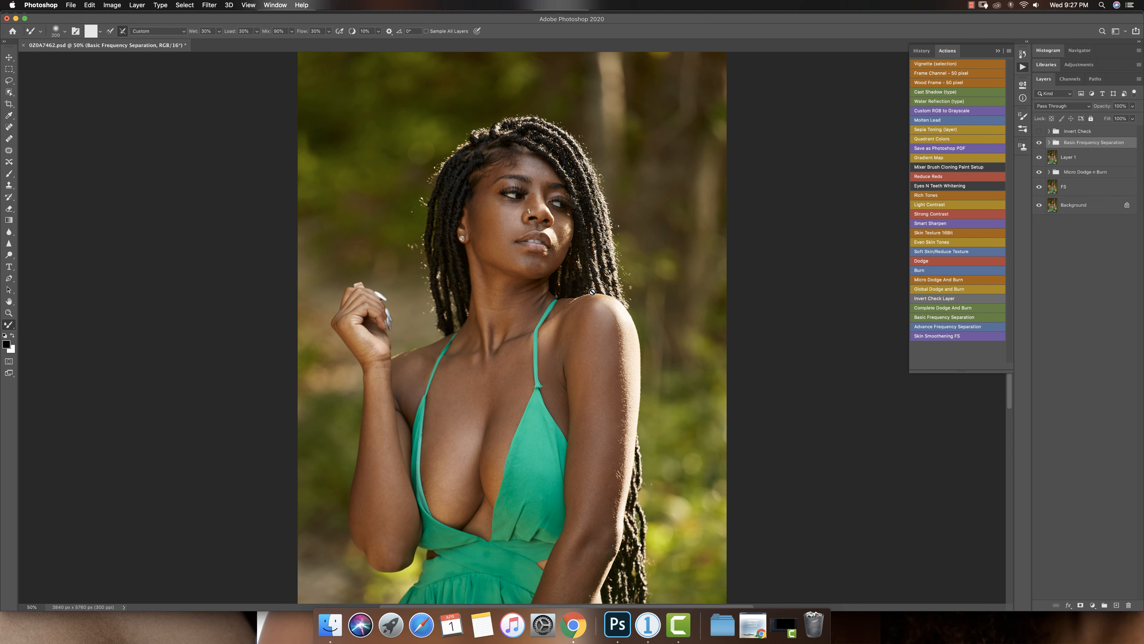
scroll(593, 291, "down", 3)
scroll(593, 292, "left", 1)
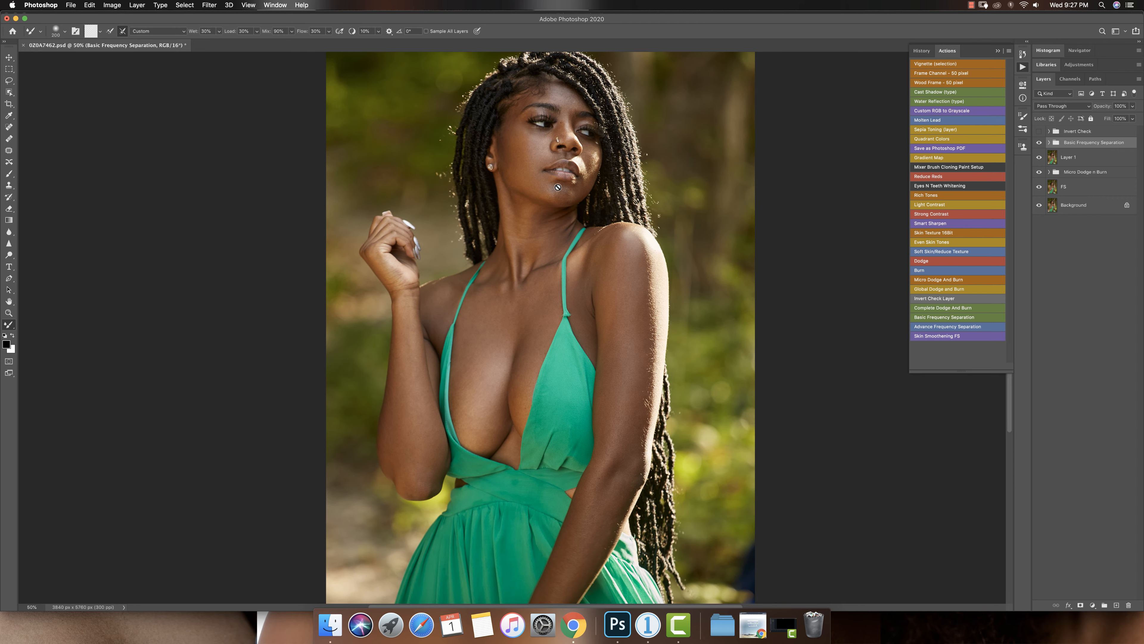
key("bracketright")
key("bracketright")
left_click(1049, 142)
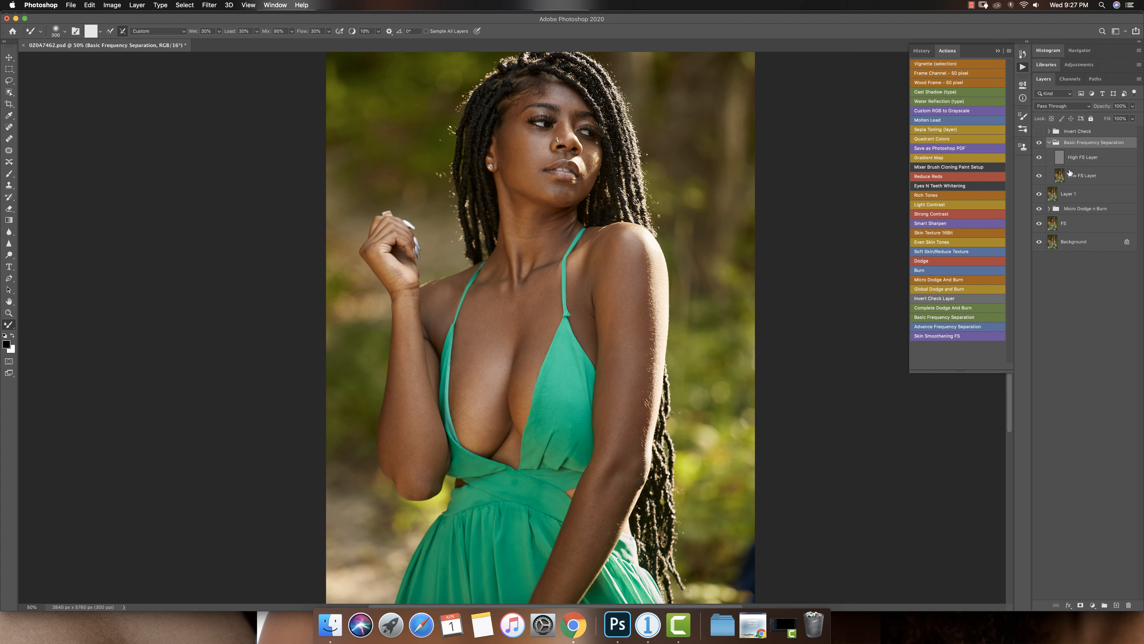
left_click(1064, 176)
Step: Blend the skin tone transitions on the Low FS Layer with the Mixer Brush, varying the brush size for each area
key("bracketleft")
key("bracketleft")
key("bracketleft")
key("bracketleft")
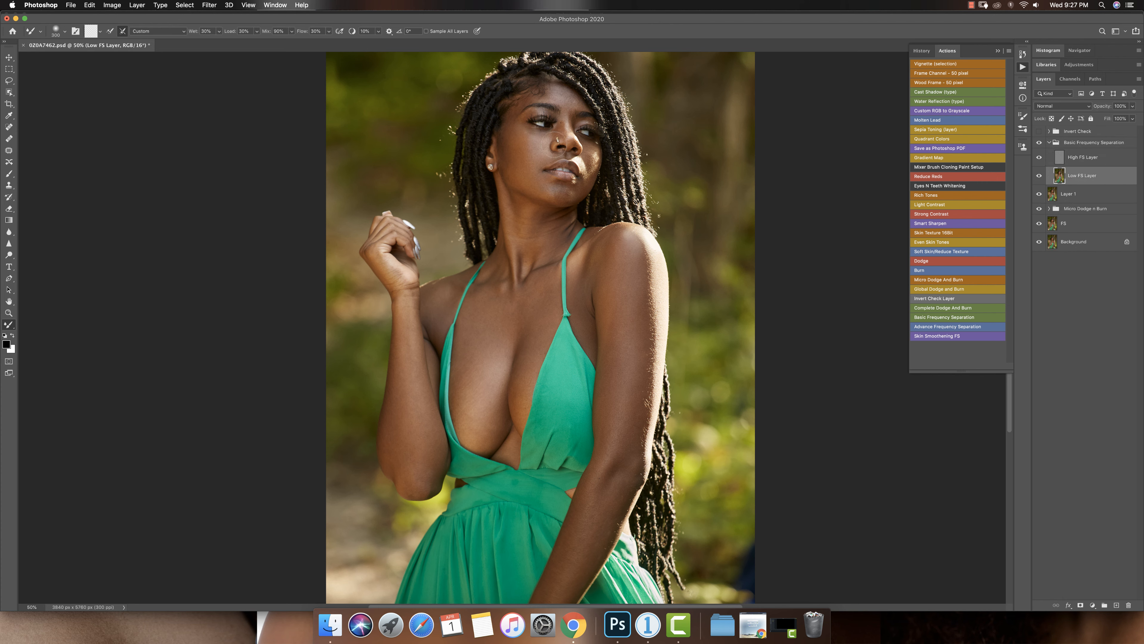
key("bracketleft")
key("bracketright")
key("bracketleft")
key("bracketleft")
key("bracketleft")
key("bracketright")
key("bracketright")
key("bracketright")
key("bracketright")
key("bracketleft")
key("bracketleft")
key("bracketleft")
key("bracketright")
key("bracketright")
key("bracketright")
key("bracketright")
key("bracketright")
key("bracketleft")
key("bracketleft")
key("bracketleft")
key("bracketright")
Step: Blend the remaining uneven skin tones across the figure on the Low FS Layer, adjusting the Mixer Brush size
key("z")
left_click(568, 456, "alt")
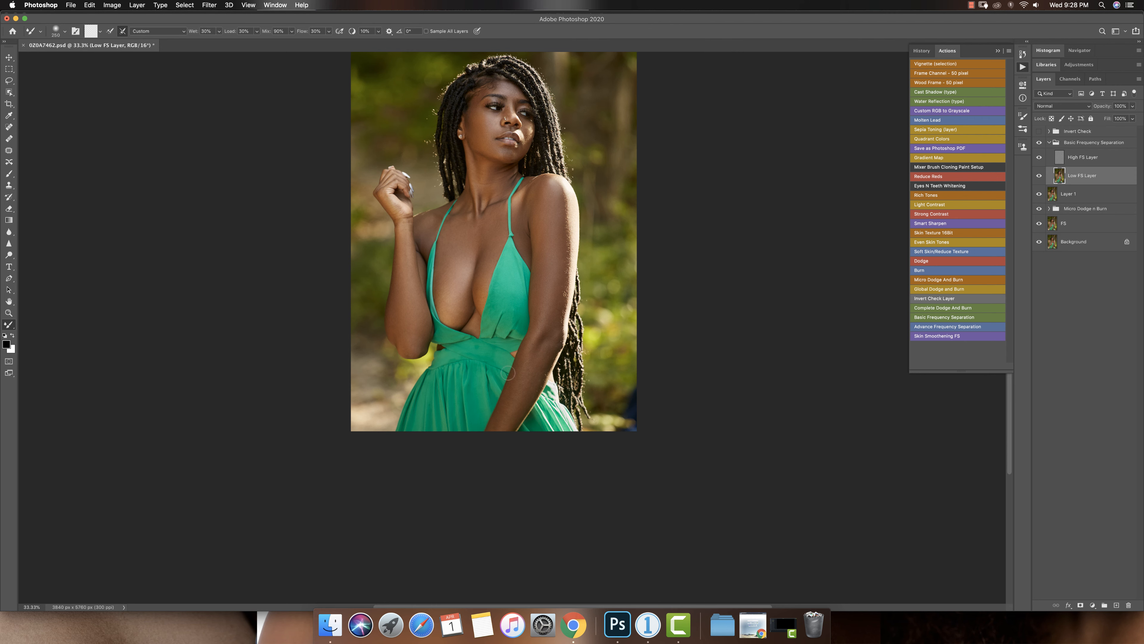
key("bracketleft")
key("bracketright")
key("bracketright")
key("bracketleft")
key("bracketleft")
Step: Compare the whole portrait with and without the Basic Frequency Separation group
key("z")
left_click(420, 320, "alt")
left_click(594, 289, "alt")
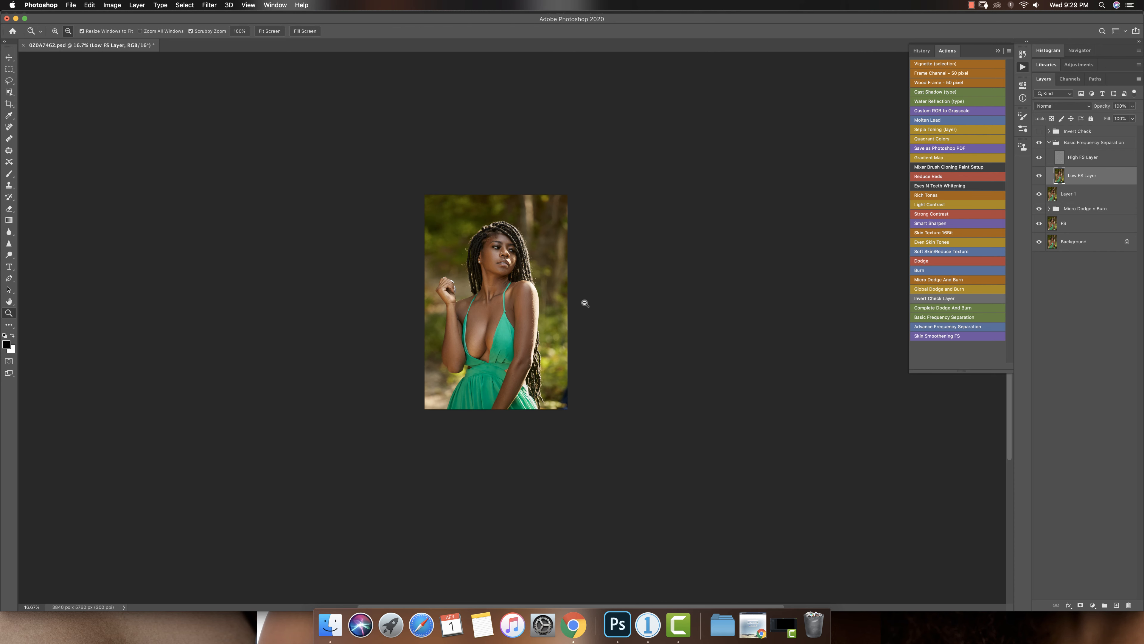
left_click(477, 340)
left_click(517, 332)
left_click(540, 352, "alt")
left_click(558, 367)
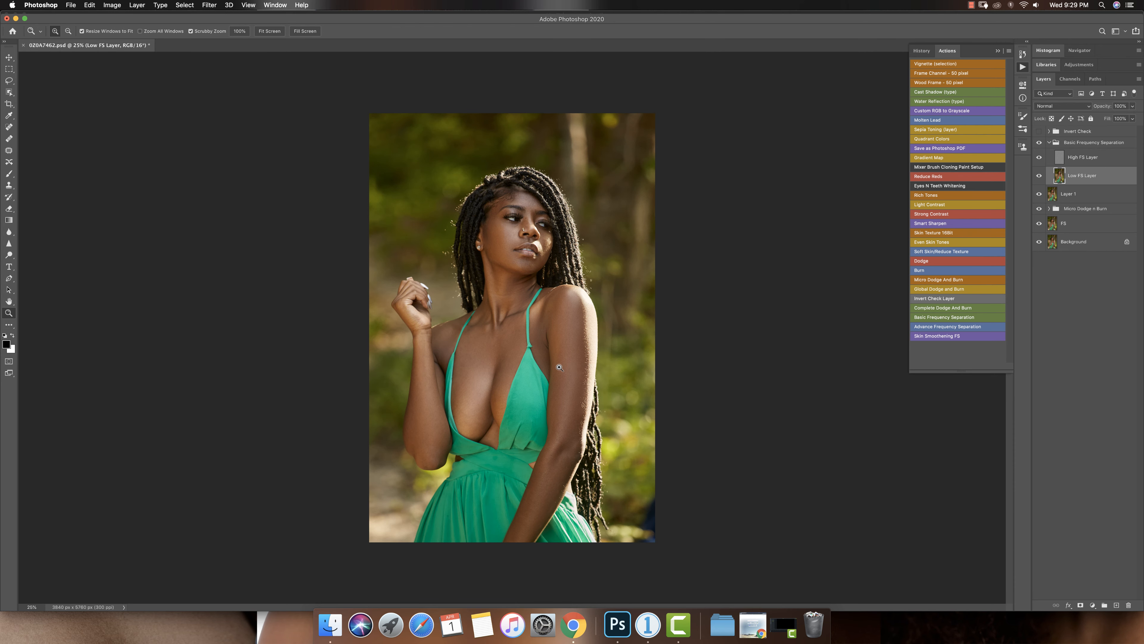
key("b")
left_click(1040, 143)
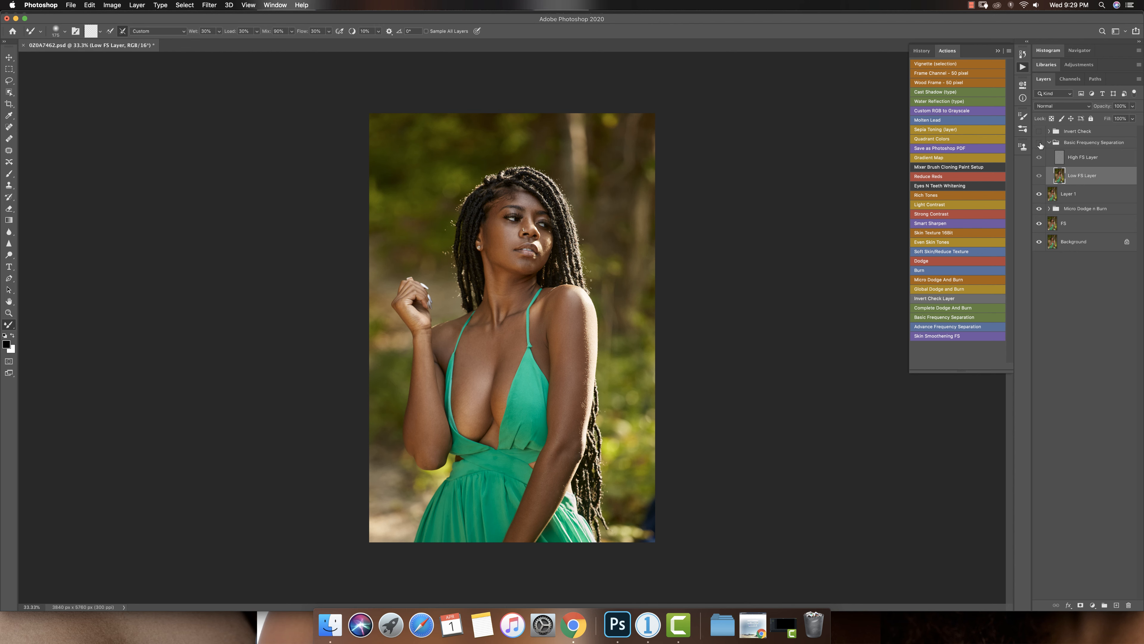
left_click(1040, 142)
left_click(1040, 143)
left_click(1039, 143)
left_click(1040, 144)
left_click(1040, 143)
double_click(1046, 147)
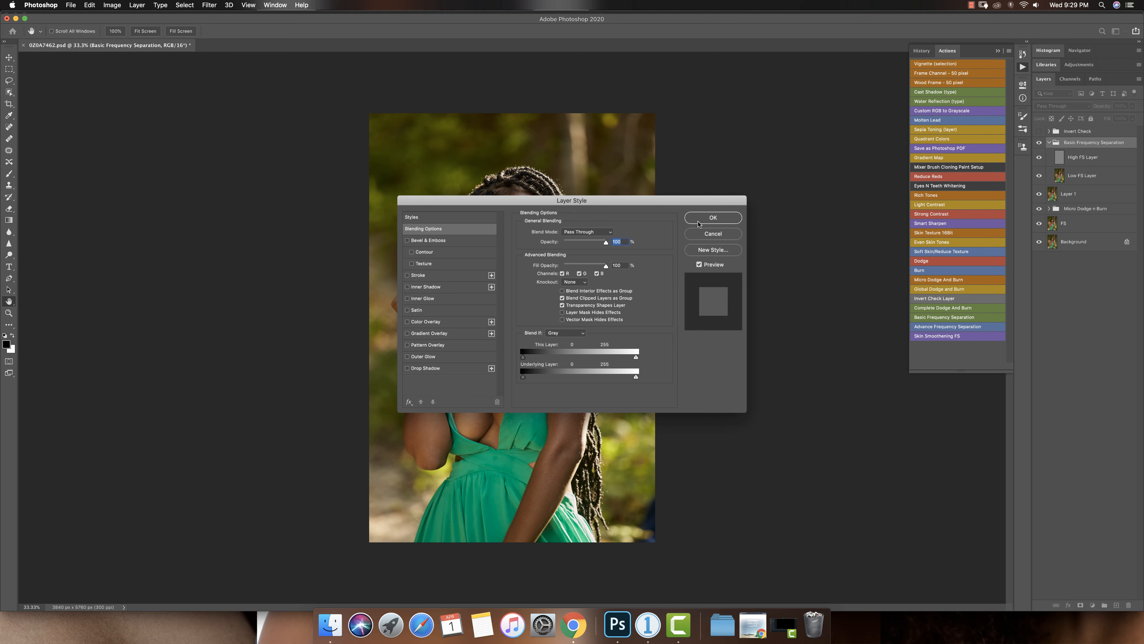
left_click(713, 233)
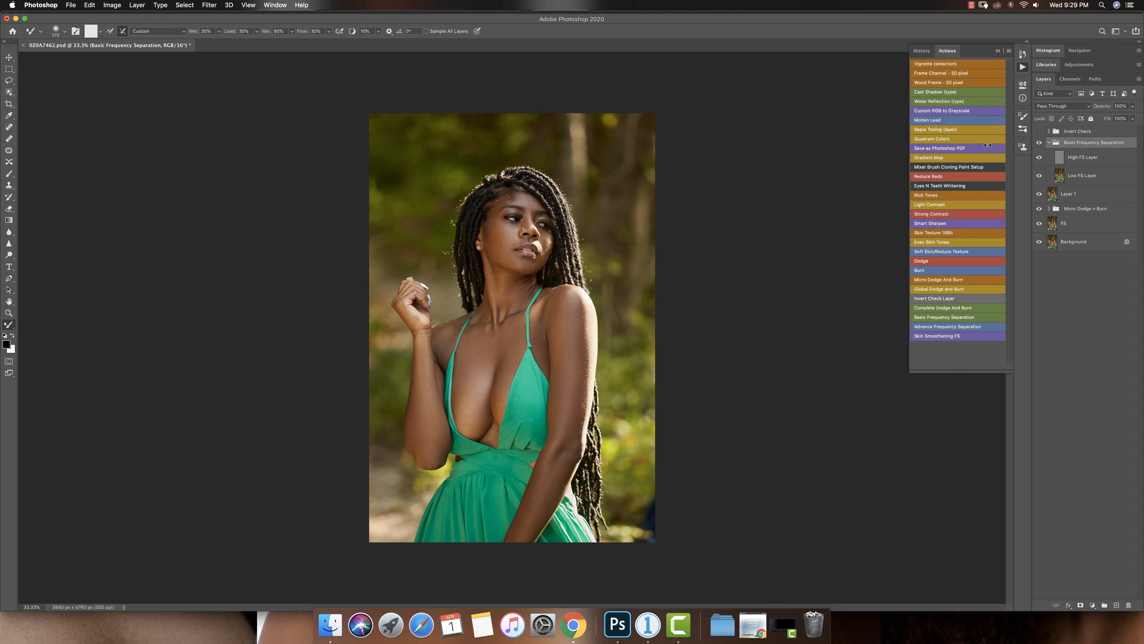
Step: Examine the smoothed skin over the whole figure at several magnifications
key("z")
left_click(485, 337, "alt")
left_click(485, 337, "alt")
left_click(533, 364)
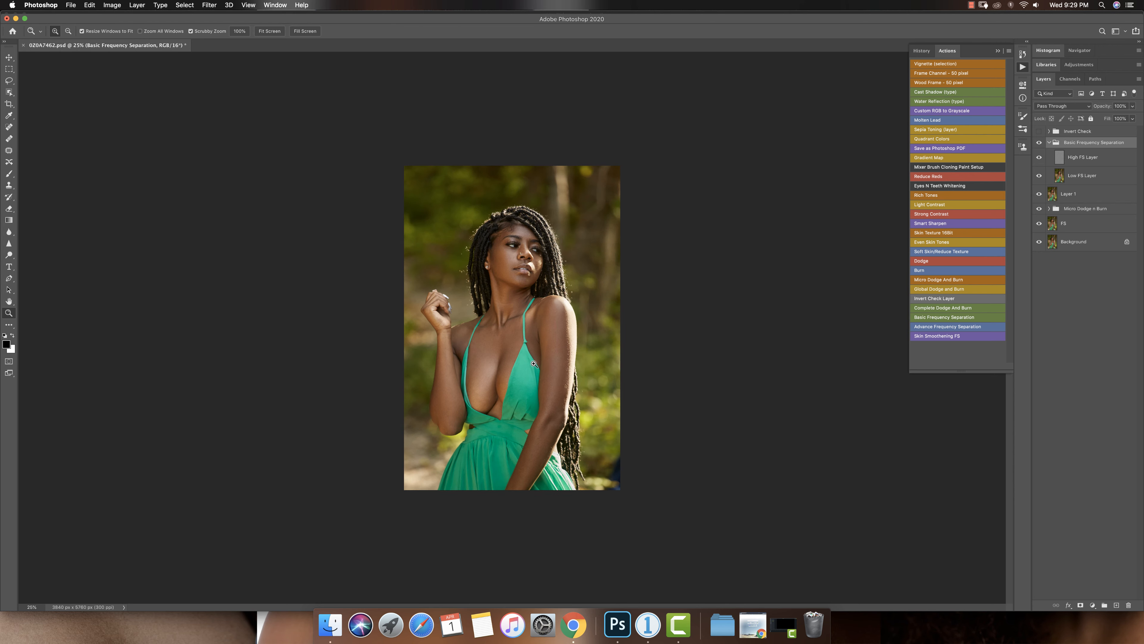
left_click(534, 364)
left_click(554, 356, "alt")
left_click(565, 360)
key("b")
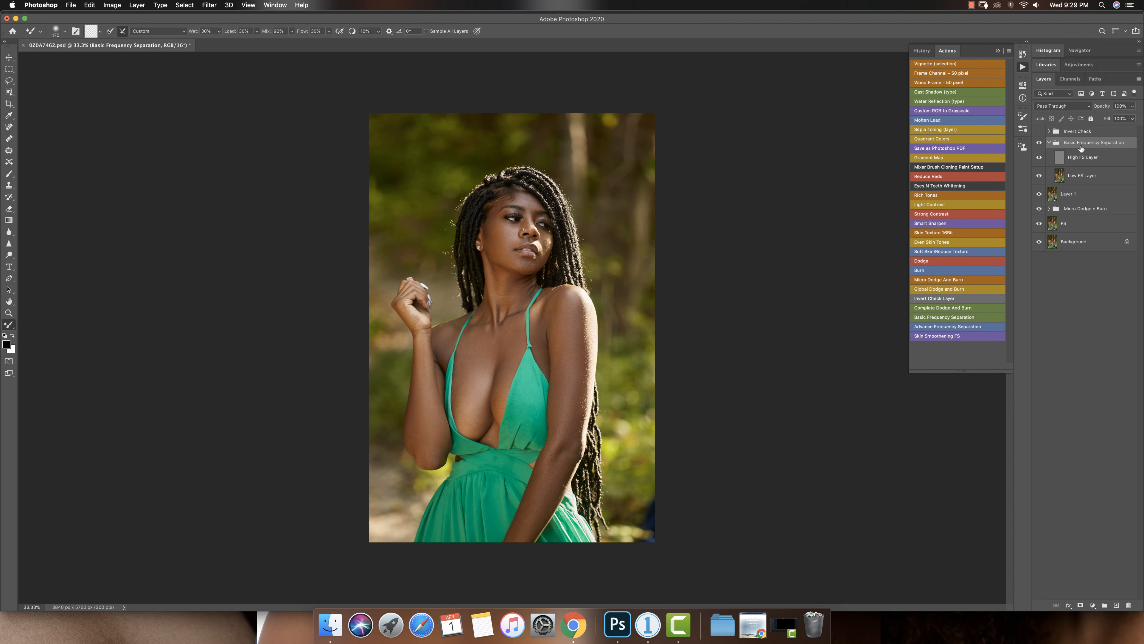
Step: Collapse the Basic Frequency Separation group, run the Global Dodge and Burn action, and expand the new Global Dodge n Burn group
left_click(1049, 142)
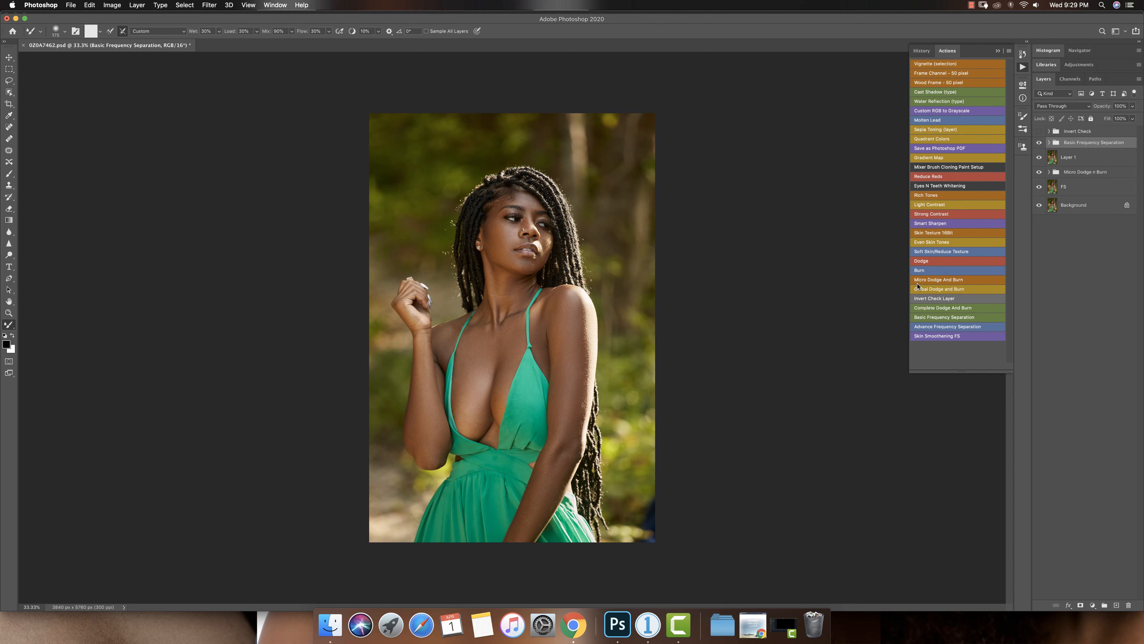
left_click(940, 290)
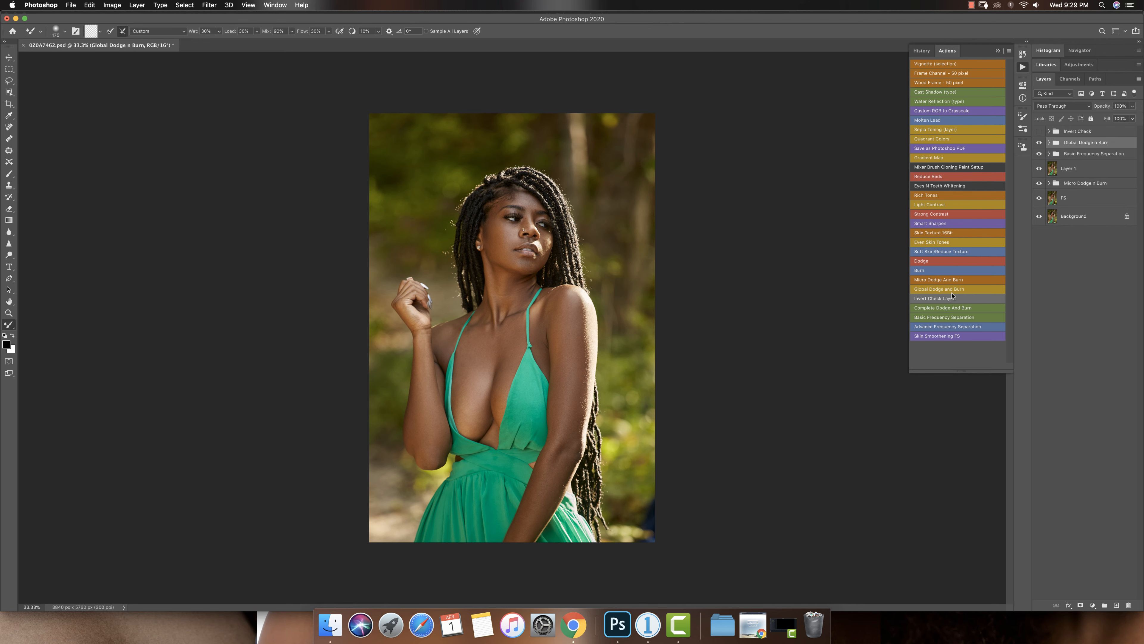
left_click(1048, 144)
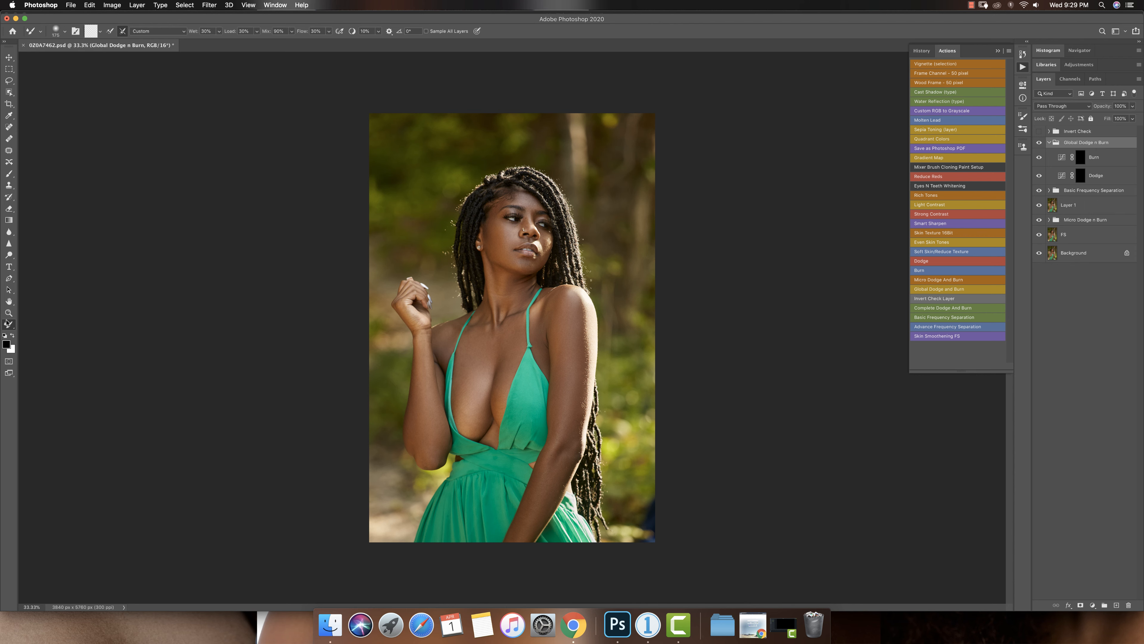
Step: Set up the Brush tool with 3% flow and white paint, and target the mask of the global Dodge layer
left_click(9, 174)
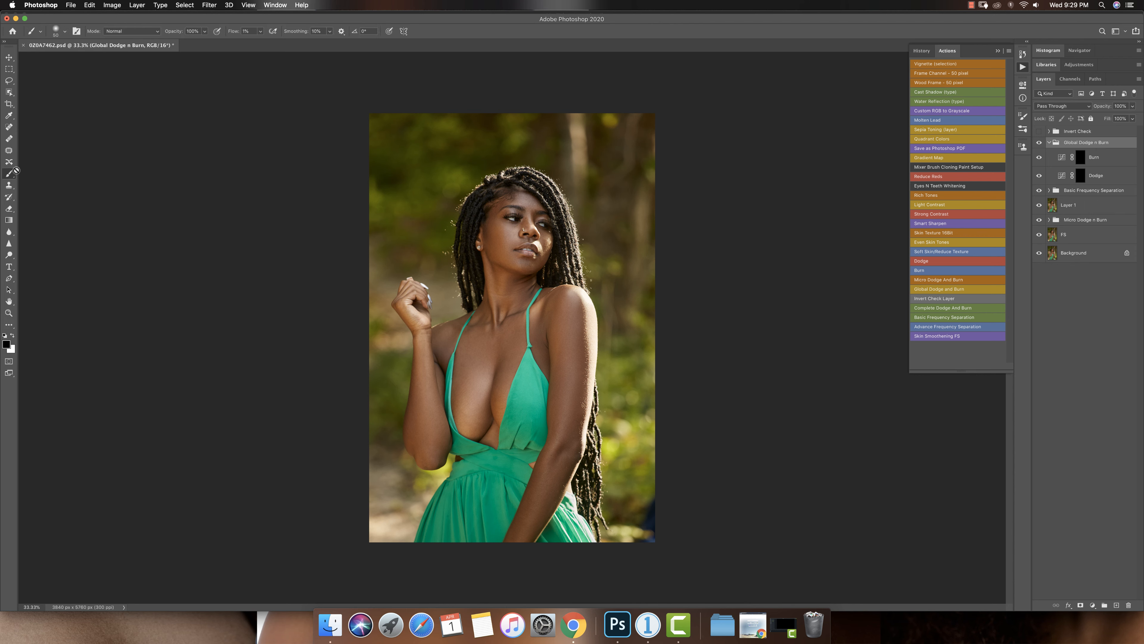
left_click(253, 31)
type("3")
key("Return")
key("x")
left_click(1082, 175)
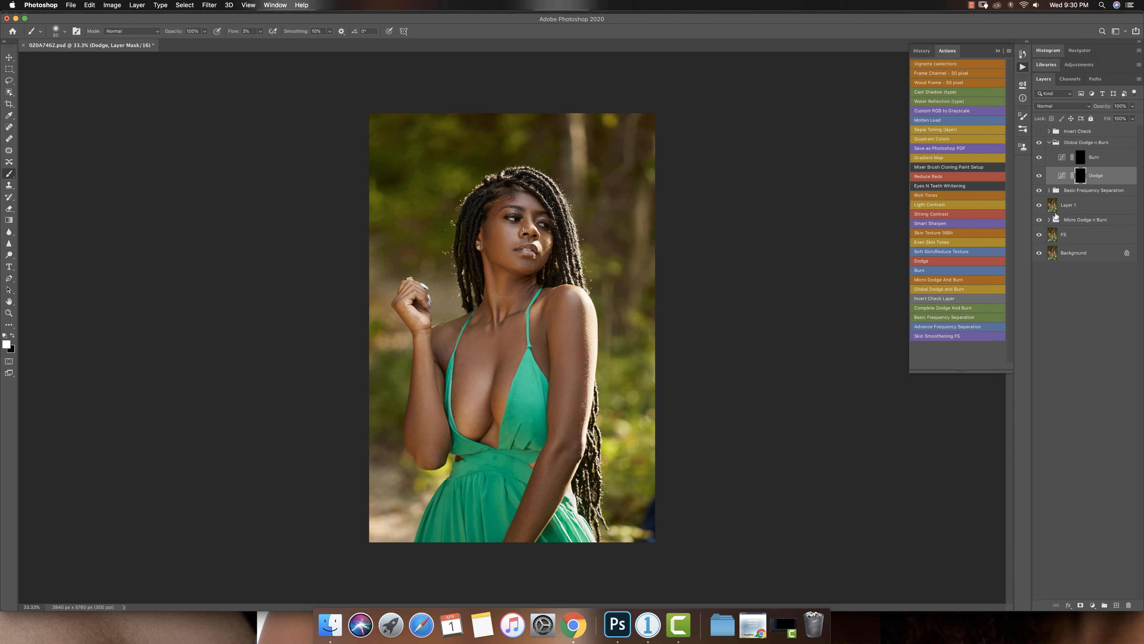
Step: Hide the Basic Frequency Separation group, Layer 1 and the Micro Dodge n Burn group
left_click(1039, 190)
left_click(1039, 205)
left_click(1039, 220)
Step: Paint white on the Dodge mask to brighten the highlights of the face, reducing the brush size for the small areas
key("z")
left_click(564, 325, "alt")
left_click(563, 325)
left_click(563, 326)
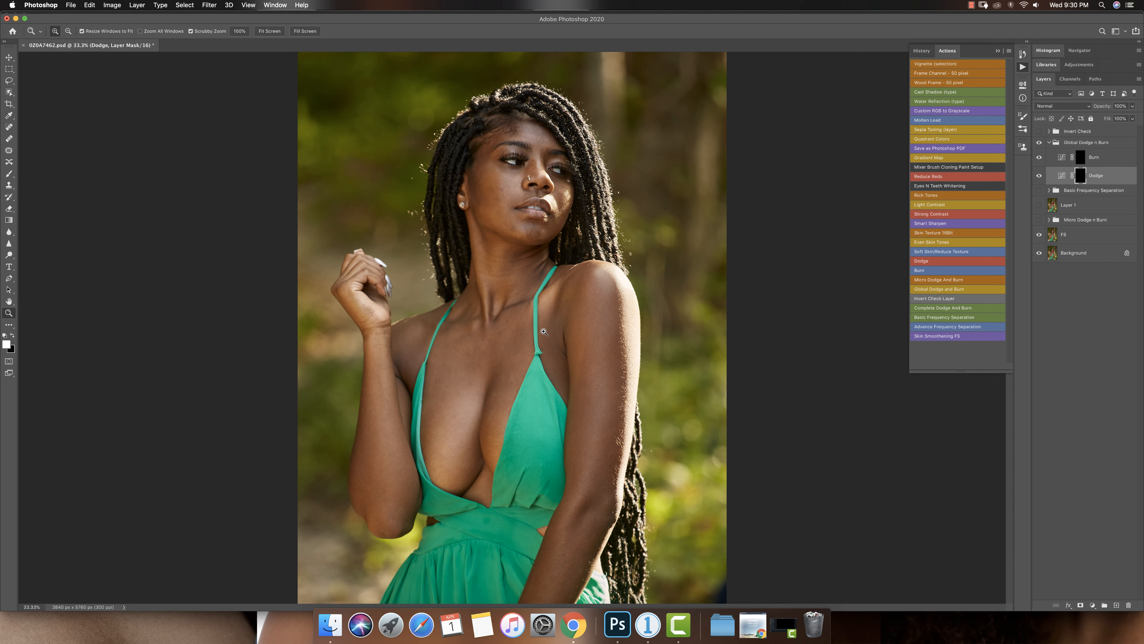
left_click(578, 311, "alt")
left_click(518, 296)
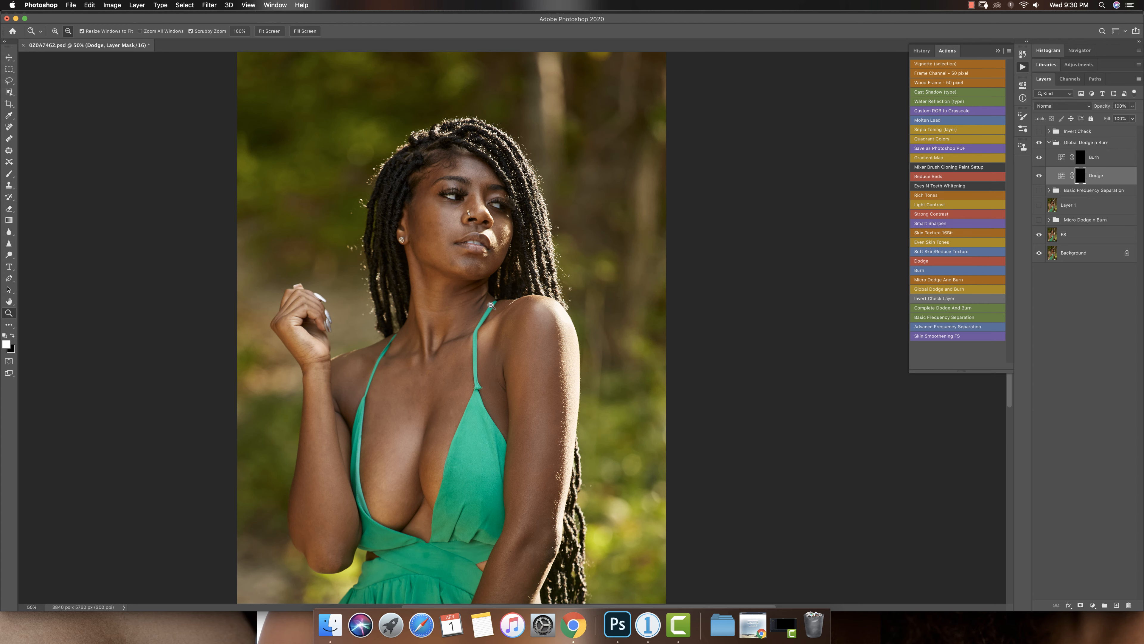
left_click(508, 305, "alt")
key("b")
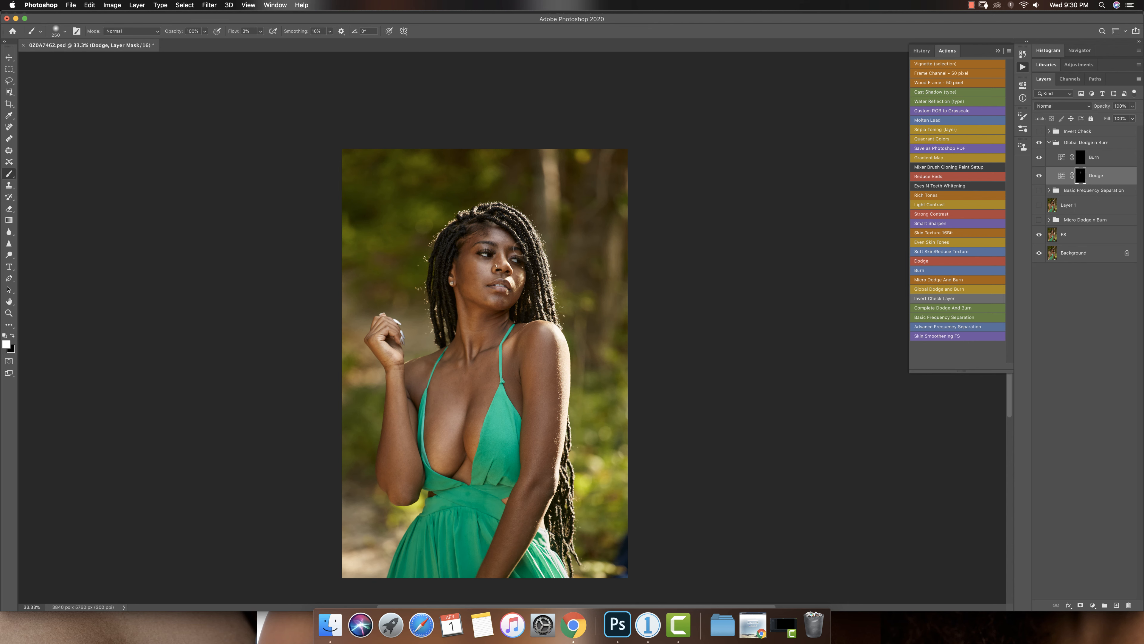
key("z")
left_click(505, 259)
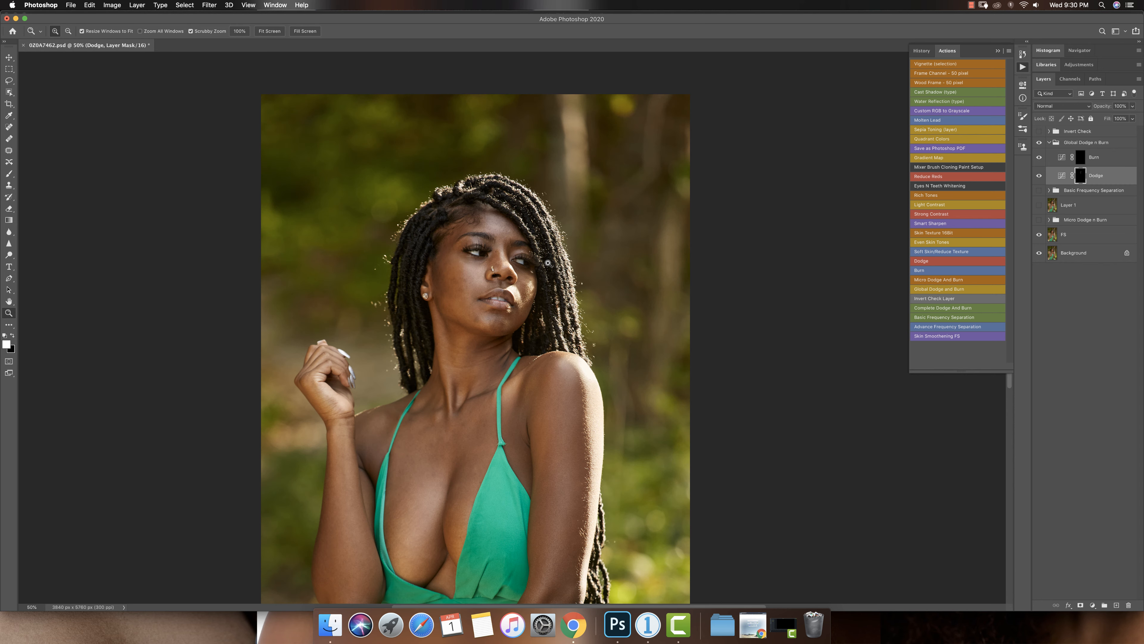
left_click(509, 261)
key("b")
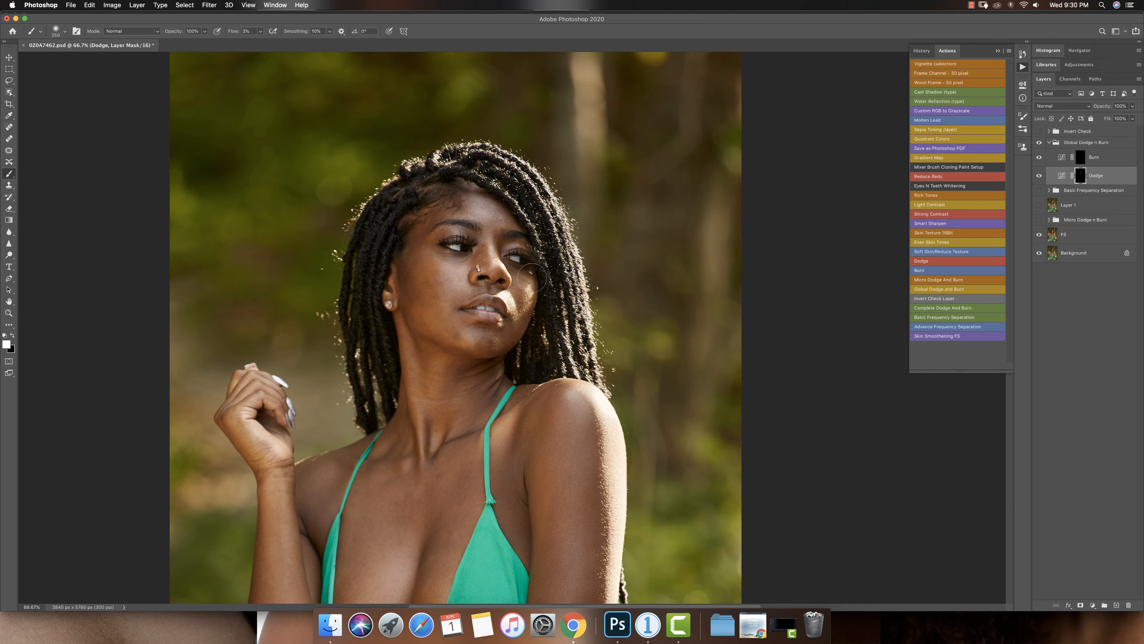
key("bracketleft")
key("bracketleft")
key("bracketleft")
key("bracketleft")
key("bracketleft")
key("bracketright")
Step: Compare the face with and without the Dodge layer
left_click(1039, 177)
left_click(1039, 176)
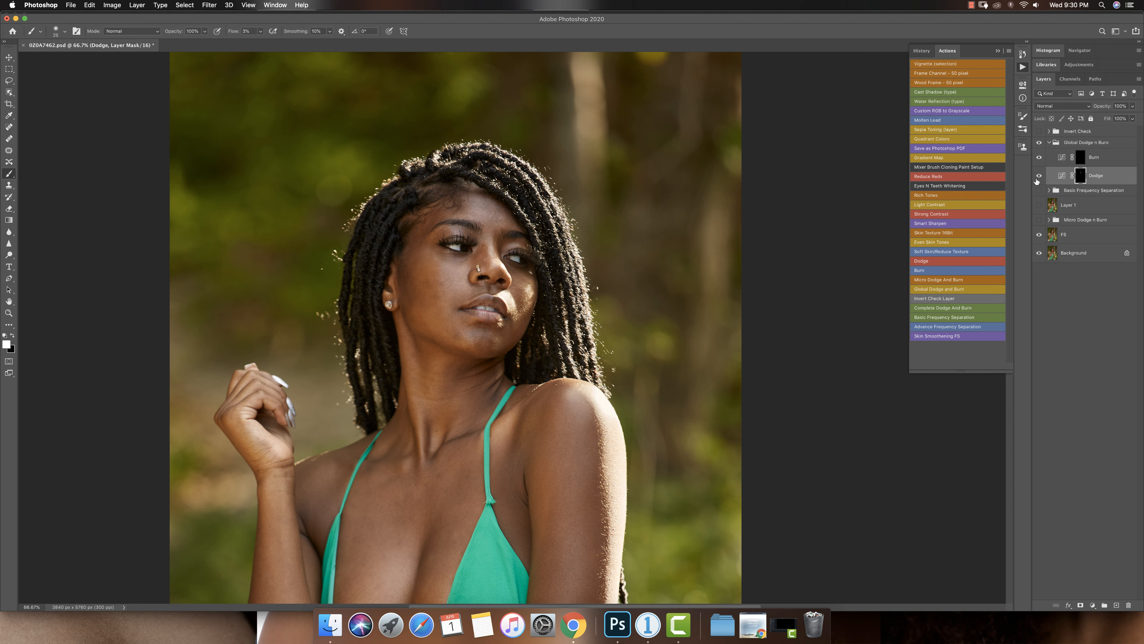
left_click(1038, 178)
left_click(1038, 178)
Step: Brighten the highlights on the neck and upper chest through the Dodge mask, varying the brush size
key("bracketright")
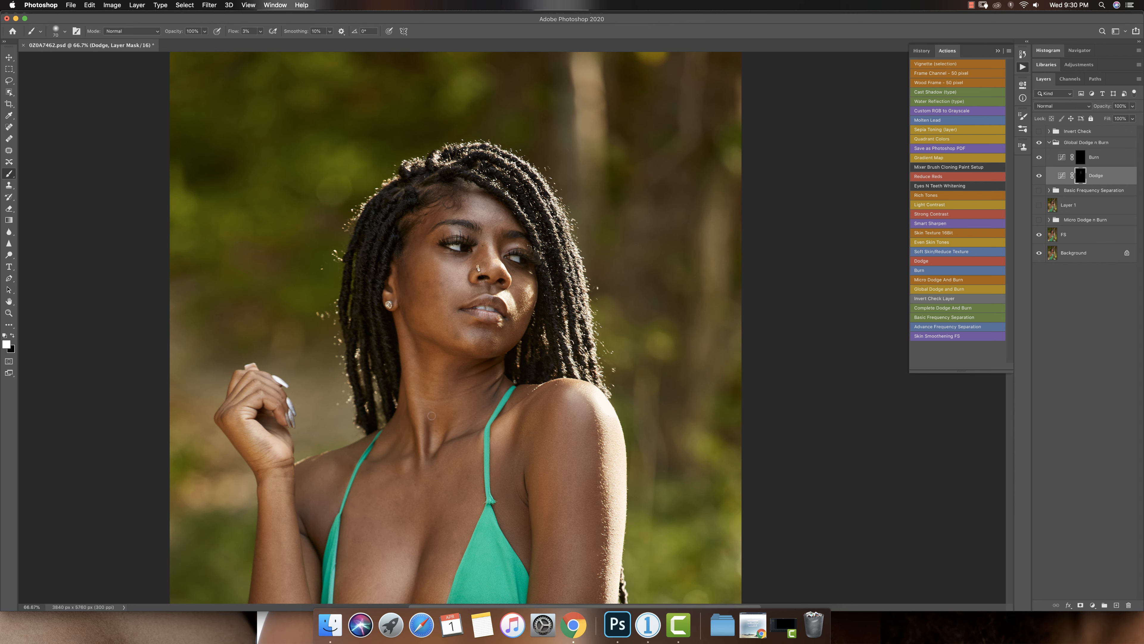
key("bracketleft")
key("bracketleft")
key("bracketright")
key("bracketright")
key("bracketright")
key("bracketright")
Step: Brighten the highlights on the arms, chest and dress through the Dodge mask with the whole figure in view, varying the brush size
key("z")
mouse_move(571, 436)
left_mouse_down()
mouse_move(482, 406)
mouse_move(499, 297)
left_mouse_up()
key("b")
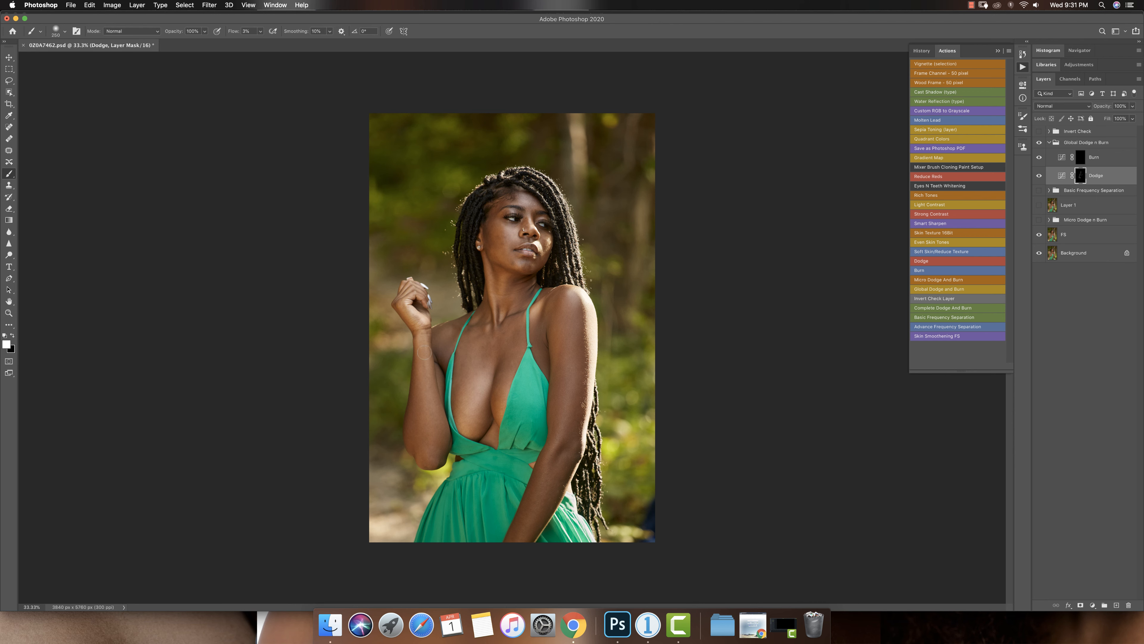
key("bracketleft")
key("bracketright")
key("bracketleft")
key("bracketright")
key("bracketright")
key("bracketleft")
key("bracketleft")
key("bracketleft")
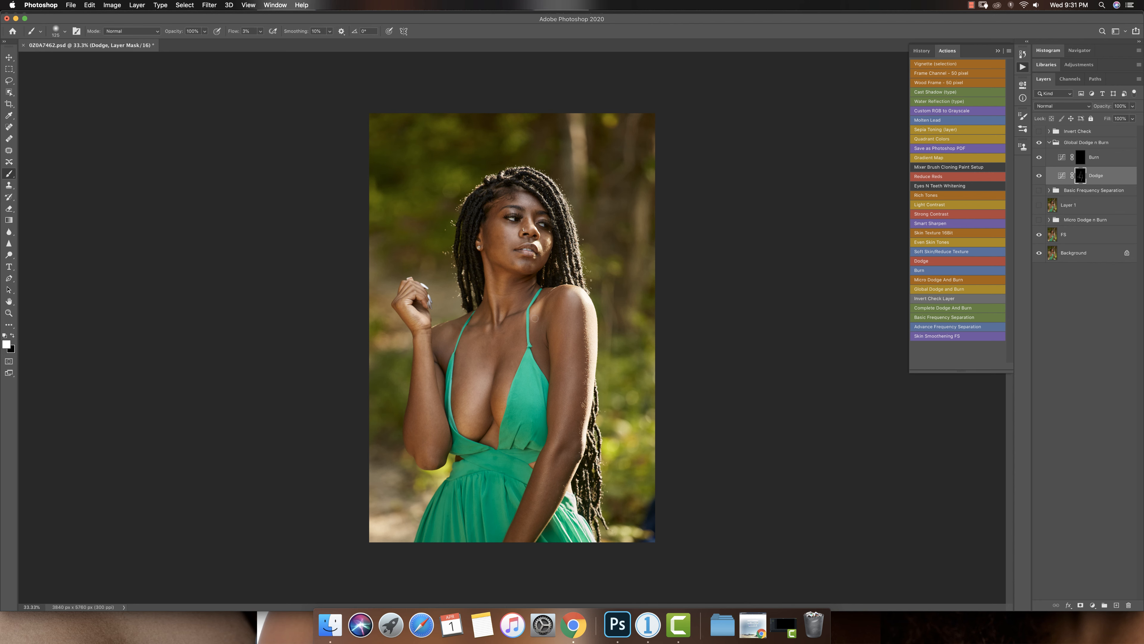
key("bracketright")
key("bracketright")
key("bracketright")
Step: Show the Micro Dodge n Burn group, Layer 1 and the Basic Frequency Separation group again, and enlarge the brush
left_click_drag(1038, 234, 1040, 192)
key("bracketright")
key("bracketright")
key("bracketright")
key("bracketright")
Step: Compare the portrait with and without the Global Dodge n Burn group
left_click(1040, 144)
left_click(1040, 144)
left_click(1041, 143)
left_click(1040, 144)
Step: Switch the brush to black paint at 100% flow and check its size and hardness settings
key("x")
left_click(259, 32)
left_click_drag(263, 42, 448, 40)
left_click(66, 35)
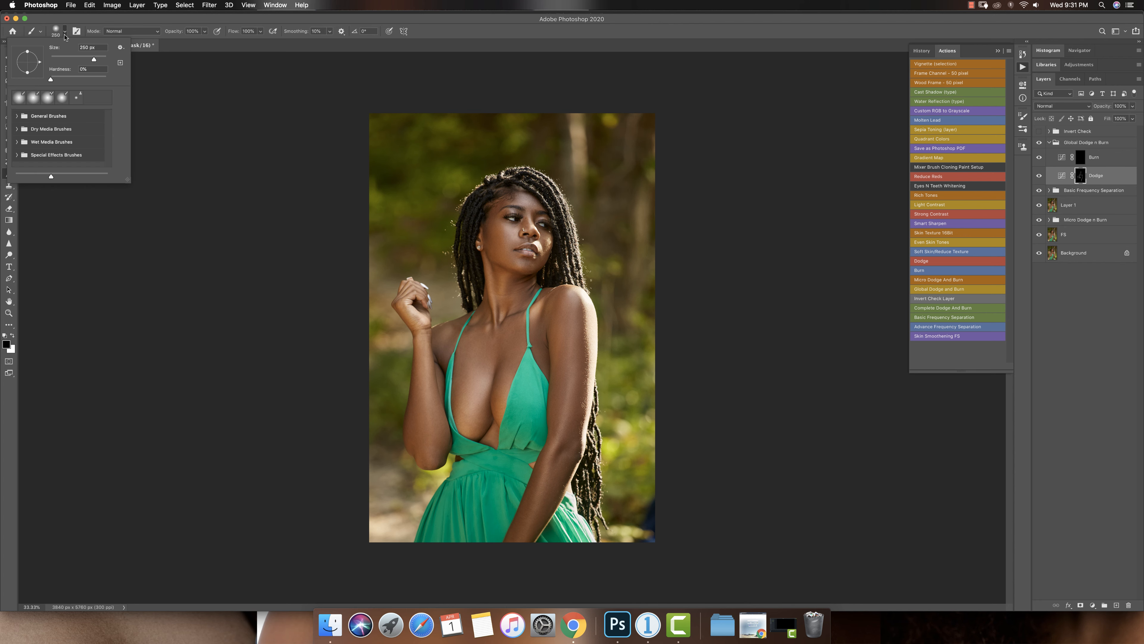
left_click(596, 24)
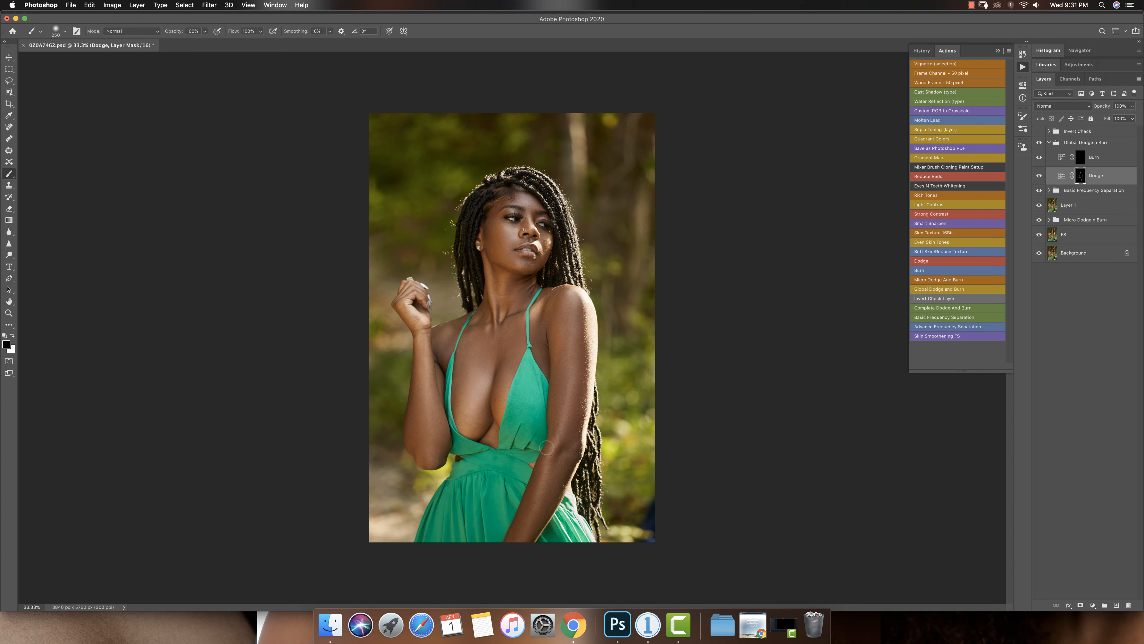
Step: Enlarge the brush, target the Burn layer mask and set the brush to white paint at 2% flow
key("bracketright")
key("bracketright")
key("bracketright")
key("bracketright")
key("bracketright")
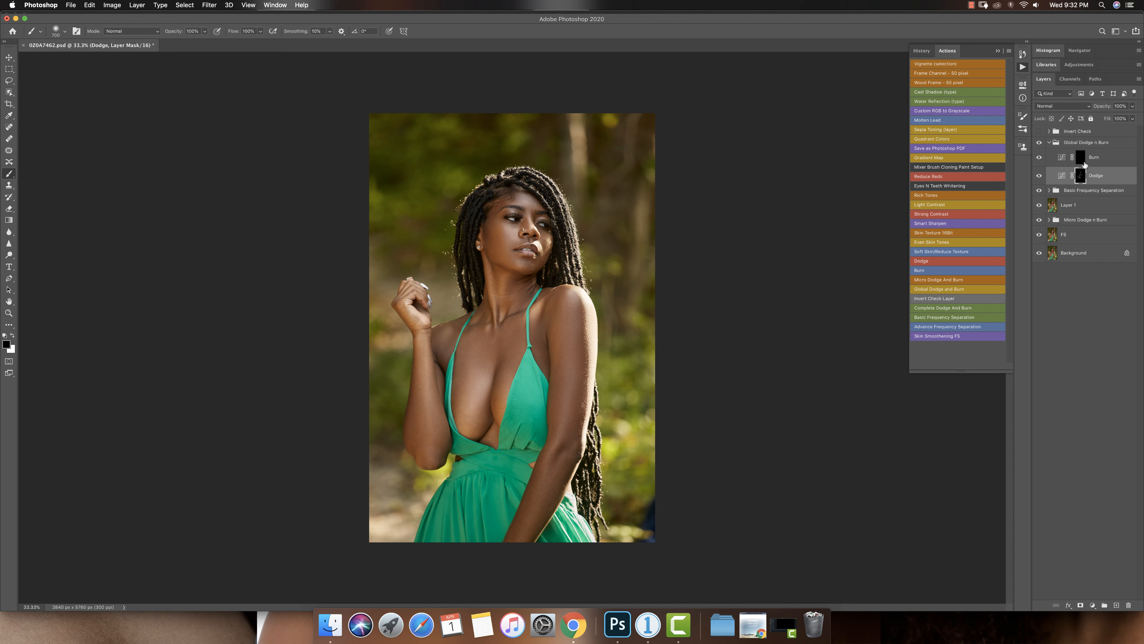
left_click(1082, 159)
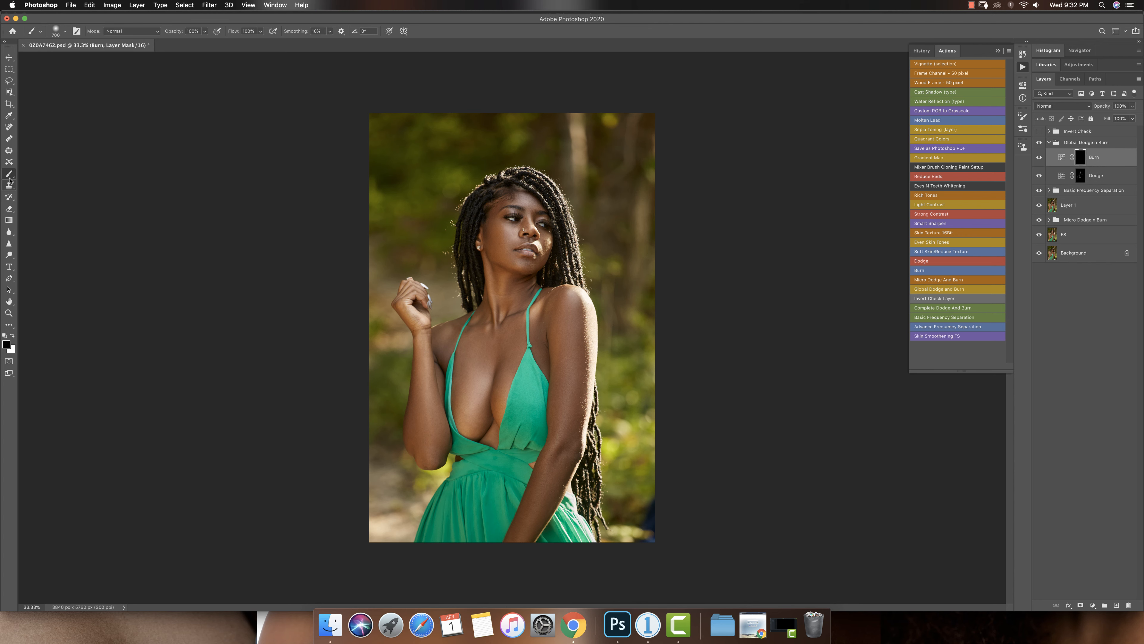
key("x")
left_click(251, 31)
left_click(261, 31)
left_click_drag(264, 42, 220, 46)
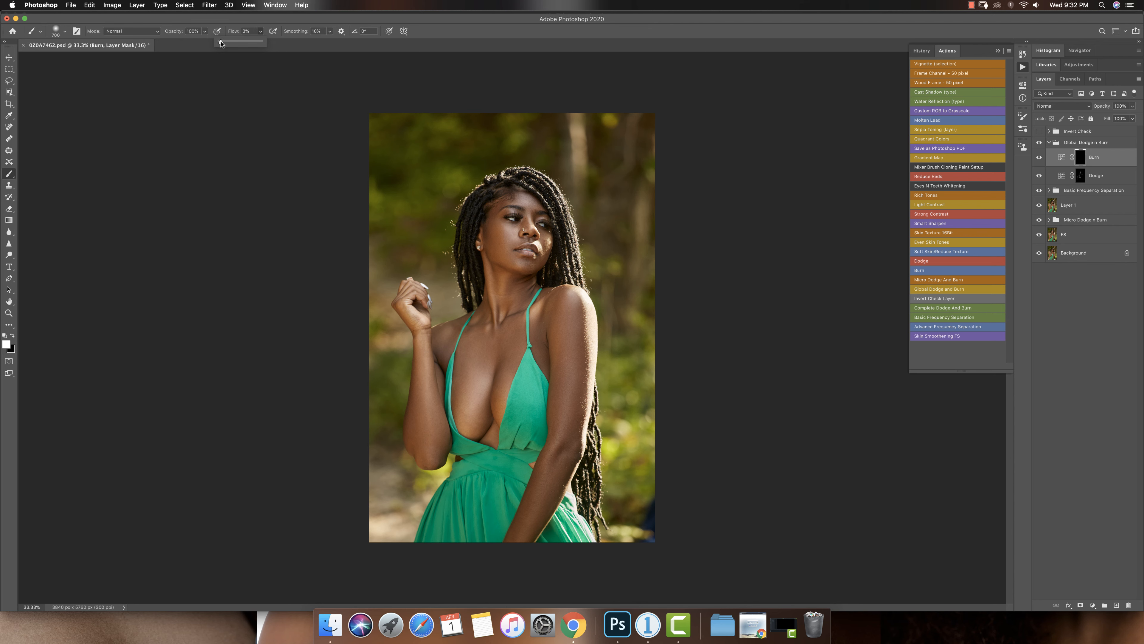
left_click(466, 36)
left_click(1048, 106)
left_click(1047, 107)
Step: Work on the figure's shadows through the Burn mask with a progressively smaller brush
key("bracketleft")
key("bracketleft")
key("bracketleft")
key("bracketleft")
key("bracketleft")
key("bracketleft")
key("bracketright")
key("bracketleft")
key("bracketleft")
key("bracketleft")
key("bracketleft")
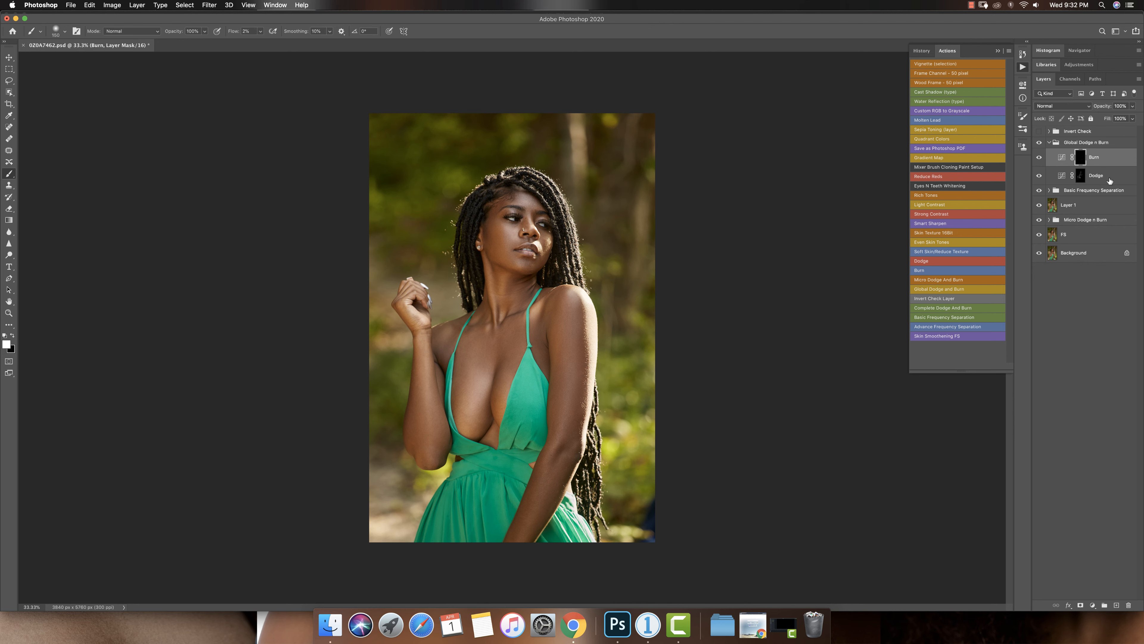
Step: Touch up the highlights on the upper arm through the Dodge mask, varying the brush size
left_click(1083, 175)
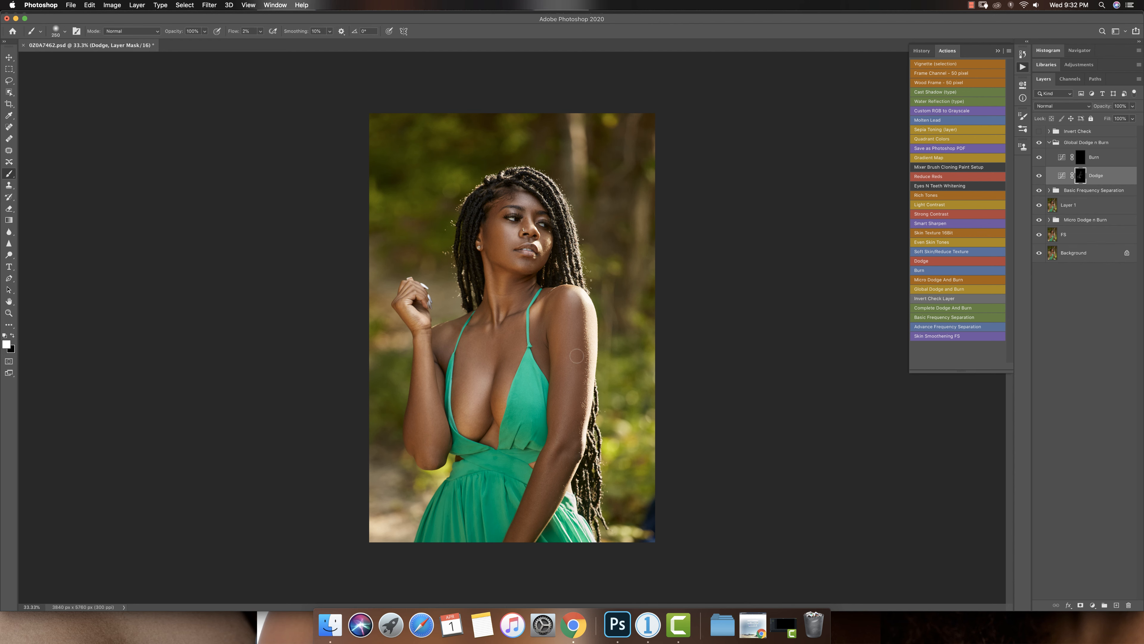
key("bracketright")
key("bracketright")
key("bracketright")
key("bracketright")
key("bracketleft")
key("bracketleft")
key("bracketright")
key("bracketright")
Step: Target the Burn mask, hide Basic Frequency Separation, Layer 1, Micro Dodge n Burn and FS, and reduce the brush size
left_click(1088, 163)
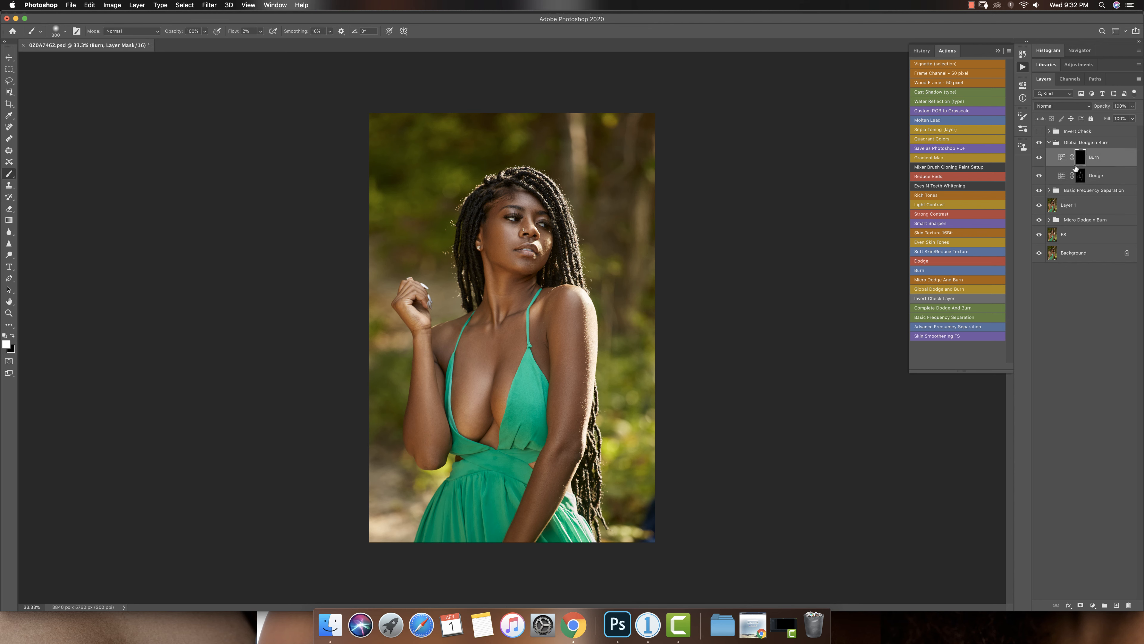
key("bracketright")
key("bracketright")
left_click_drag(1039, 190, 1039, 244)
key("bracketleft")
key("bracketleft")
key("bracketleft")
key("bracketleft")
key("bracketleft")
key("bracketleft")
key("bracketleft")
key("bracketright")
key("bracketright")
key("bracketleft")
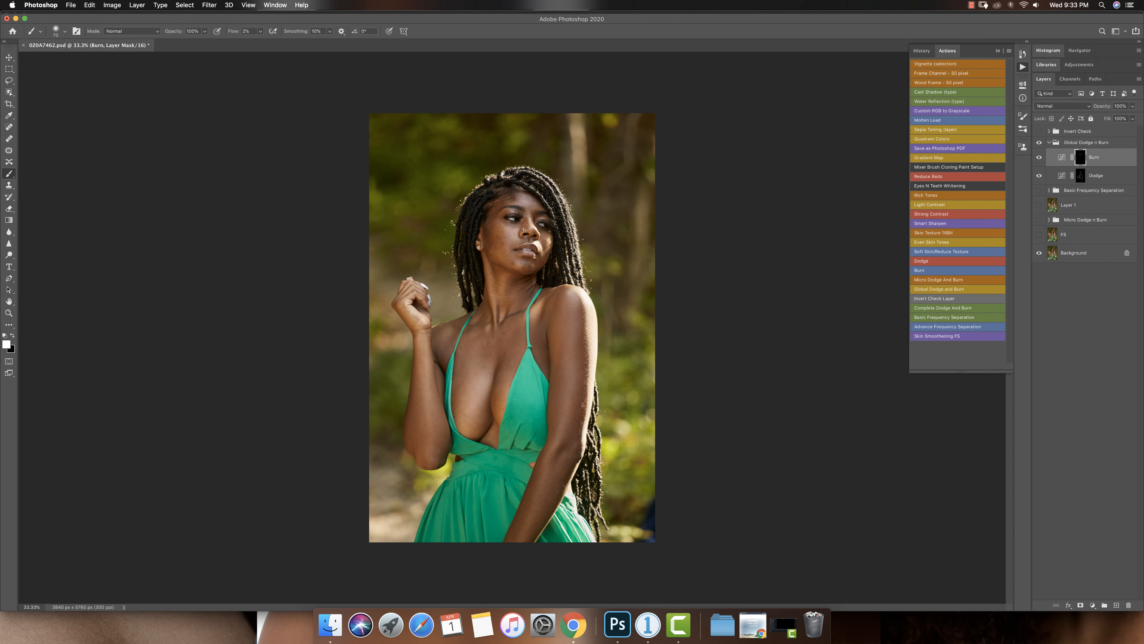
Step: Darken the shadow areas of the figure through the Burn mask, varying the brush size
key("bracketright")
key("bracketright")
key("bracketright")
key("bracketright")
key("bracketright")
key("bracketright")
key("bracketleft")
key("bracketleft")
key("bracketleft")
key("bracketleft")
key("bracketright")
key("bracketright")
key("bracketright")
key("bracketright")
key("bracketright")
key("bracketright")
key("bracketright")
key("bracketleft")
key("bracketleft")
key("bracketleft")
key("bracketright")
key("bracketleft")
key("bracketright")
key("bracketleft")
key("bracketleft")
key("bracketleft")
key("bracketright")
key("bracketright")
Step: Show the hidden retouching layers again and compare the portrait with the Background layer alone
left_click_drag(1039, 190, 1040, 250)
key("z")
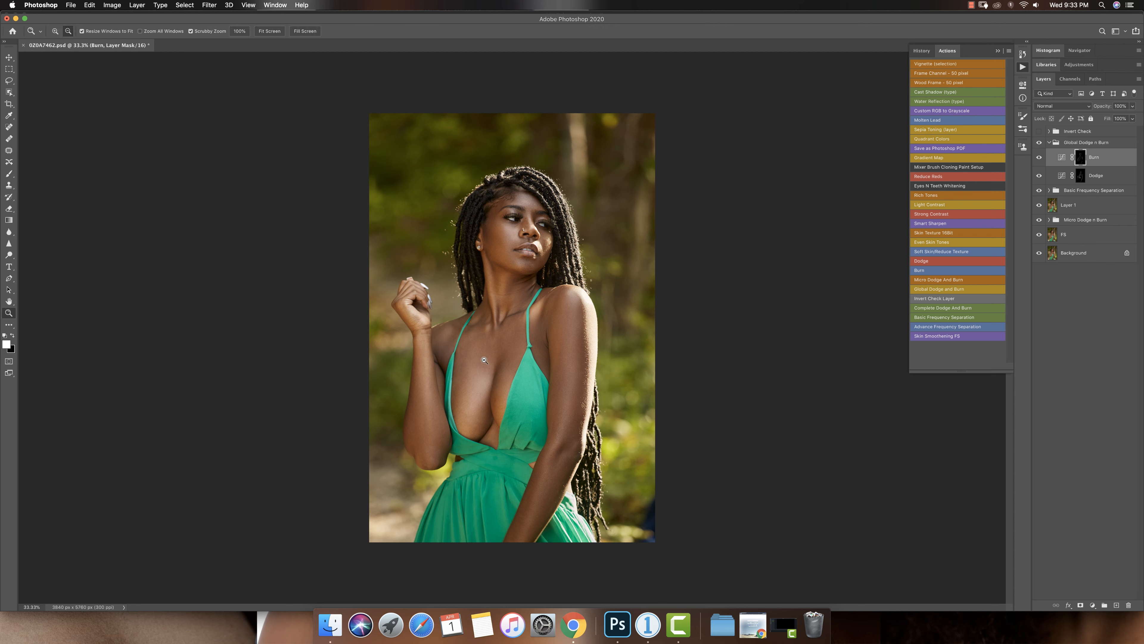
left_click(526, 359, "alt")
left_click(526, 360)
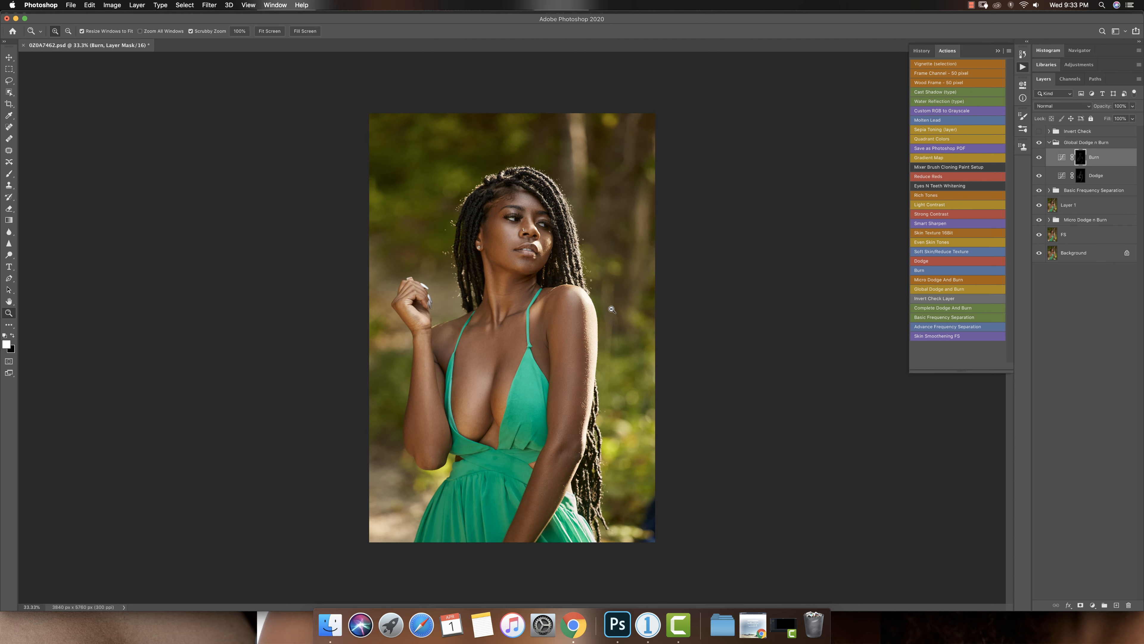
left_click(1040, 253, "alt")
left_click(1039, 254, "alt")
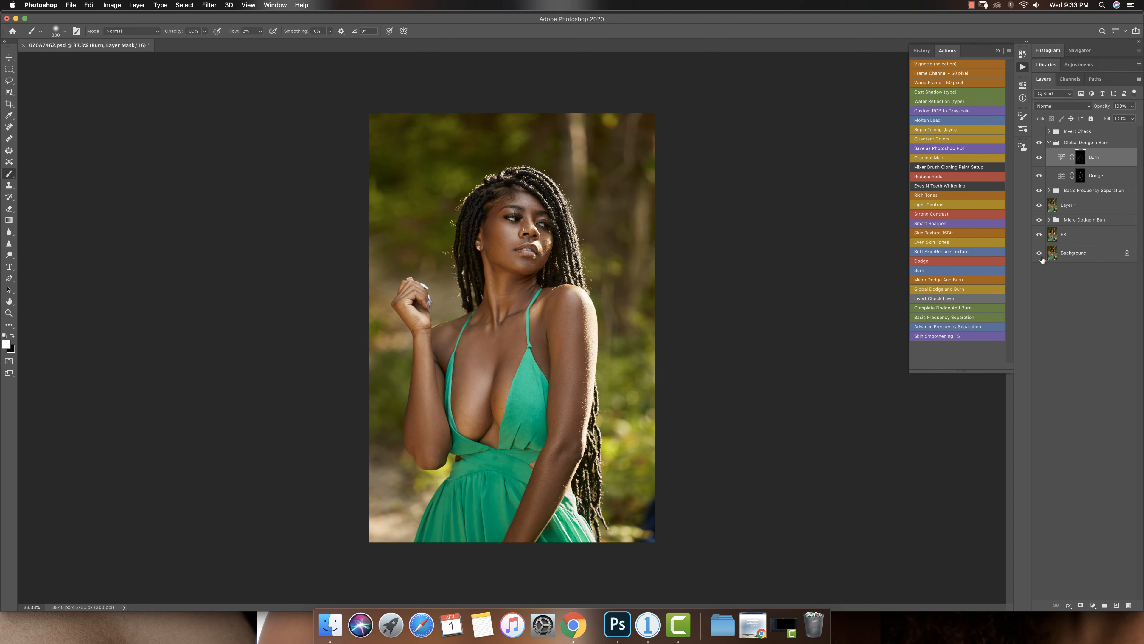
left_click(1039, 254, "alt")
left_click(1040, 255, "alt")
Step: Examine the burned and dodged areas of the whole figure and face at different magnifications
key("z")
left_click(503, 383, "alt")
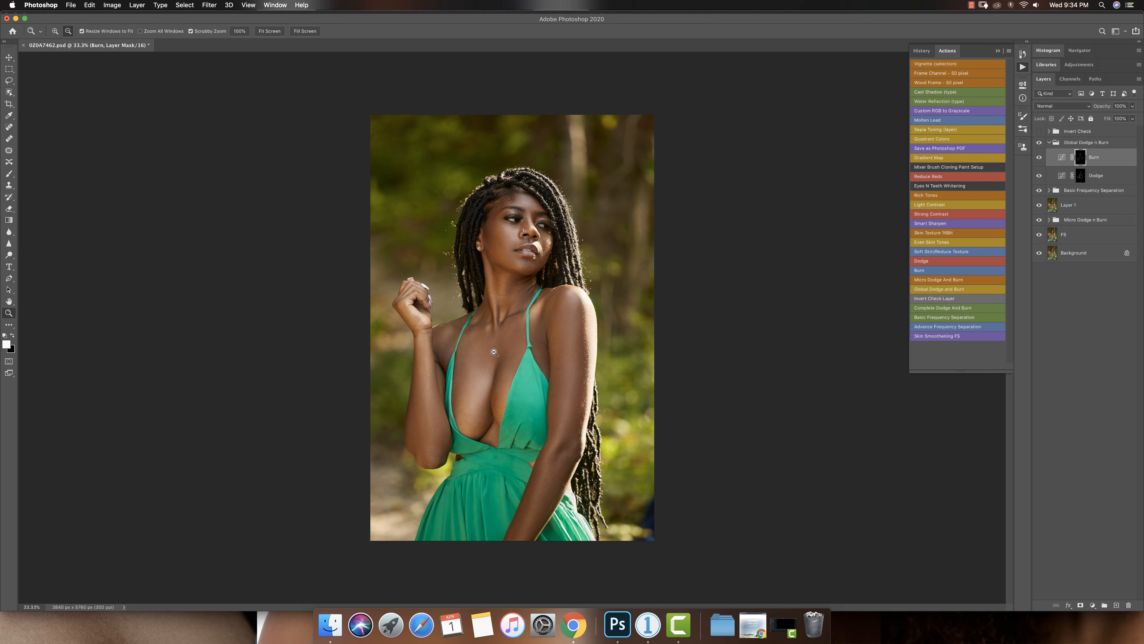
left_click(504, 383)
left_click(532, 397, "alt")
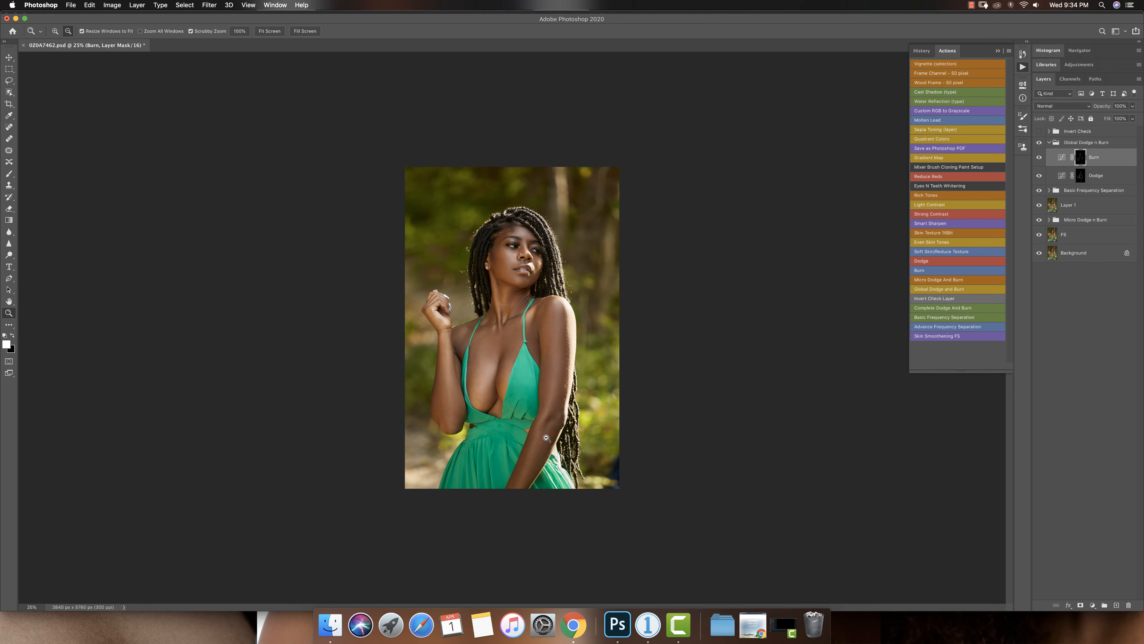
left_click(557, 430)
left_click(557, 430)
left_click(596, 440, "alt")
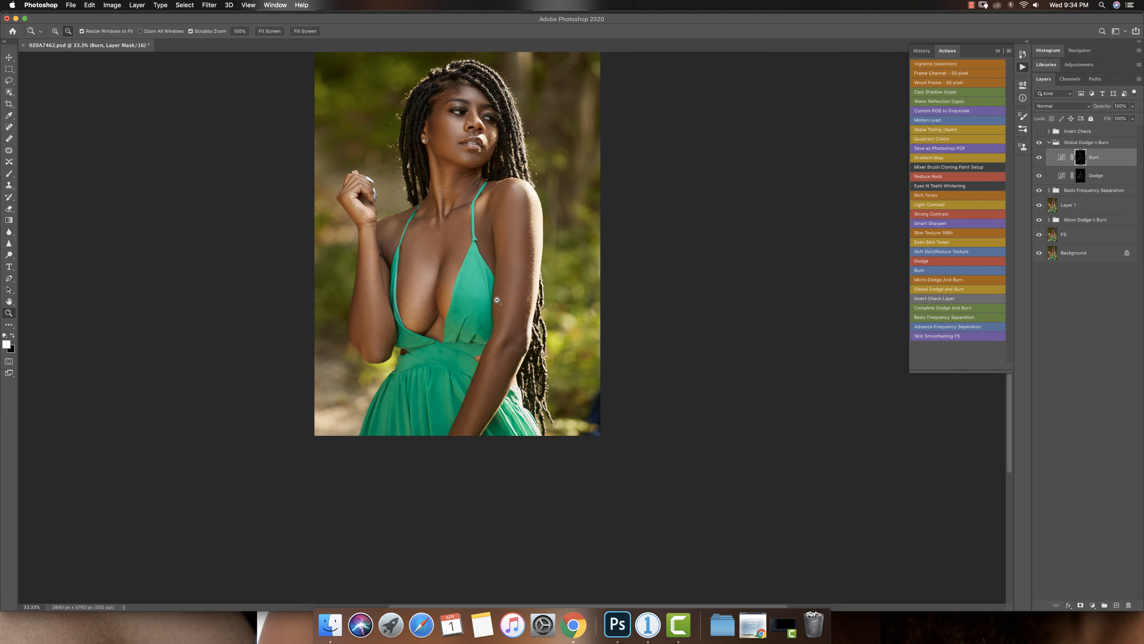
left_click(497, 300)
left_click(479, 231)
left_click(467, 143, "alt")
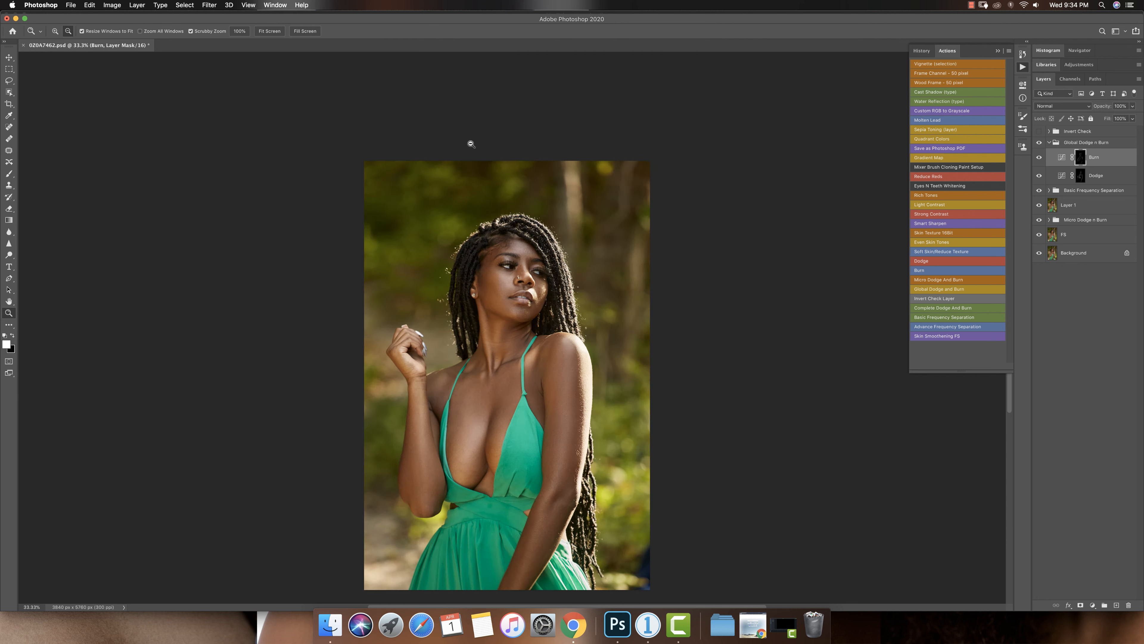
left_click(521, 313)
key("b")
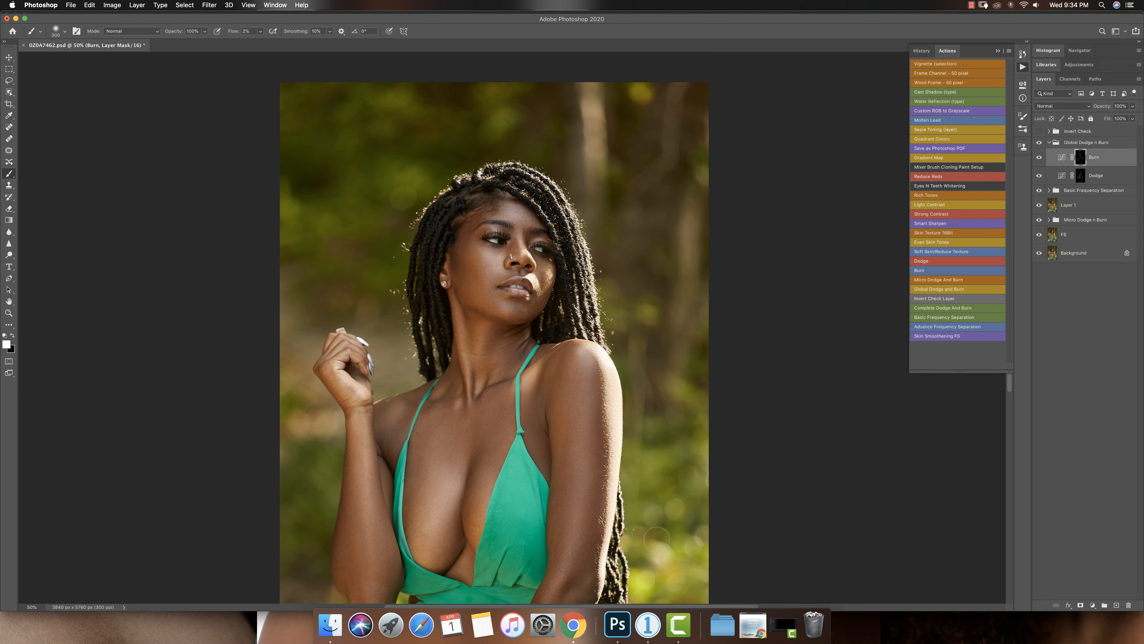
Step: Clone out the bright stray hairs along the edge of the upper arm on the High FS Layer
left_click(1046, 195)
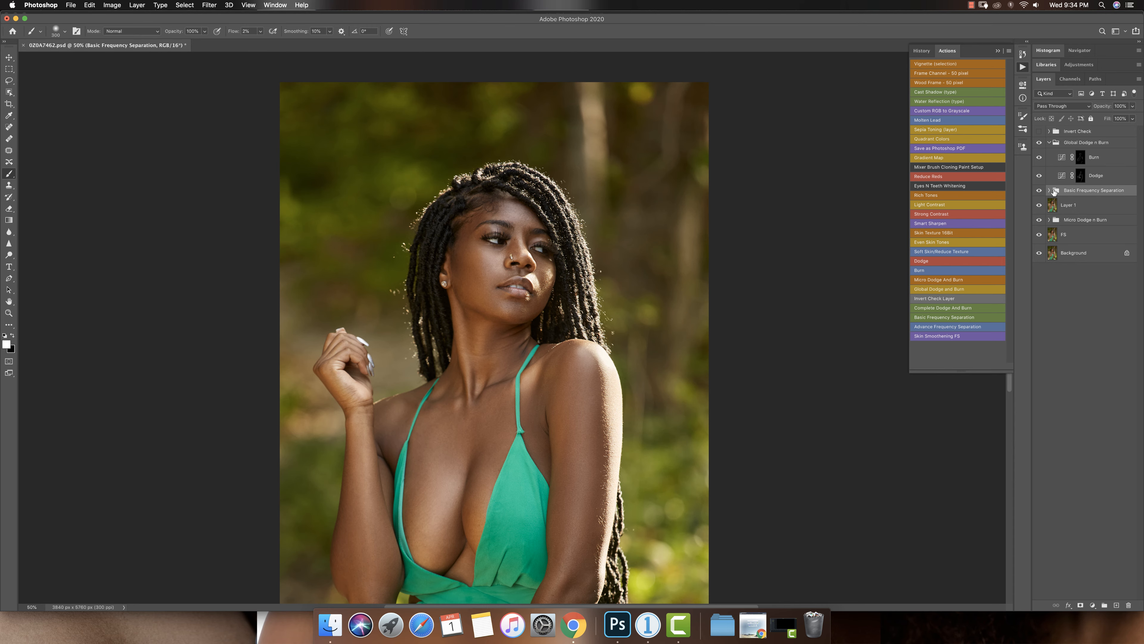
left_click(1049, 190)
left_click(1060, 206)
key("z")
left_click(601, 508)
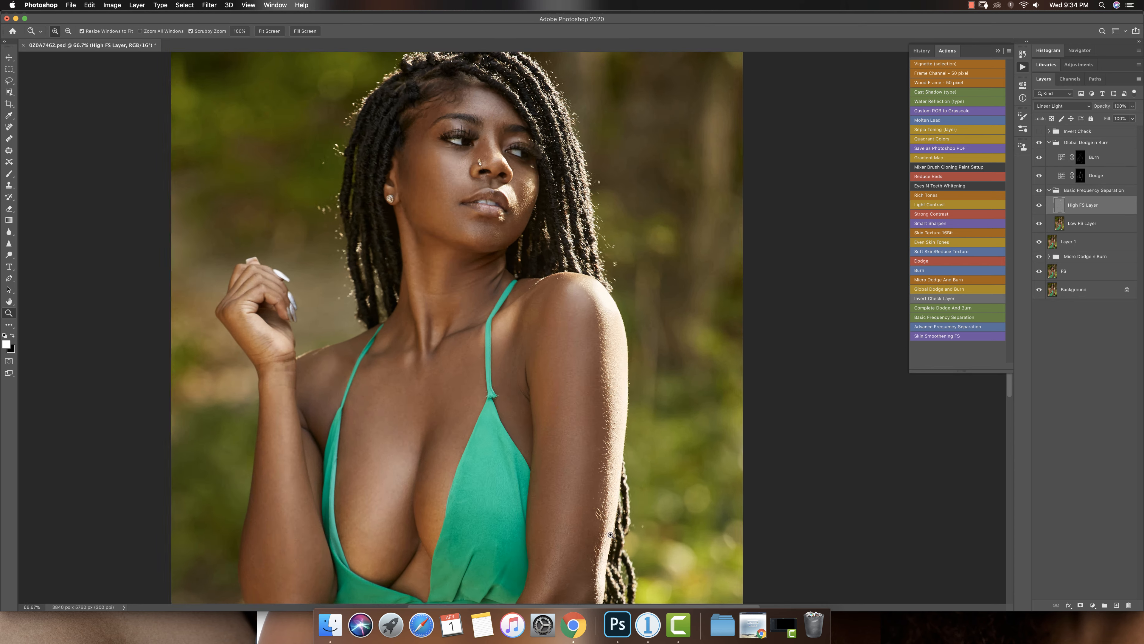
left_click(601, 508)
left_click(601, 508)
left_click(599, 516)
key("s")
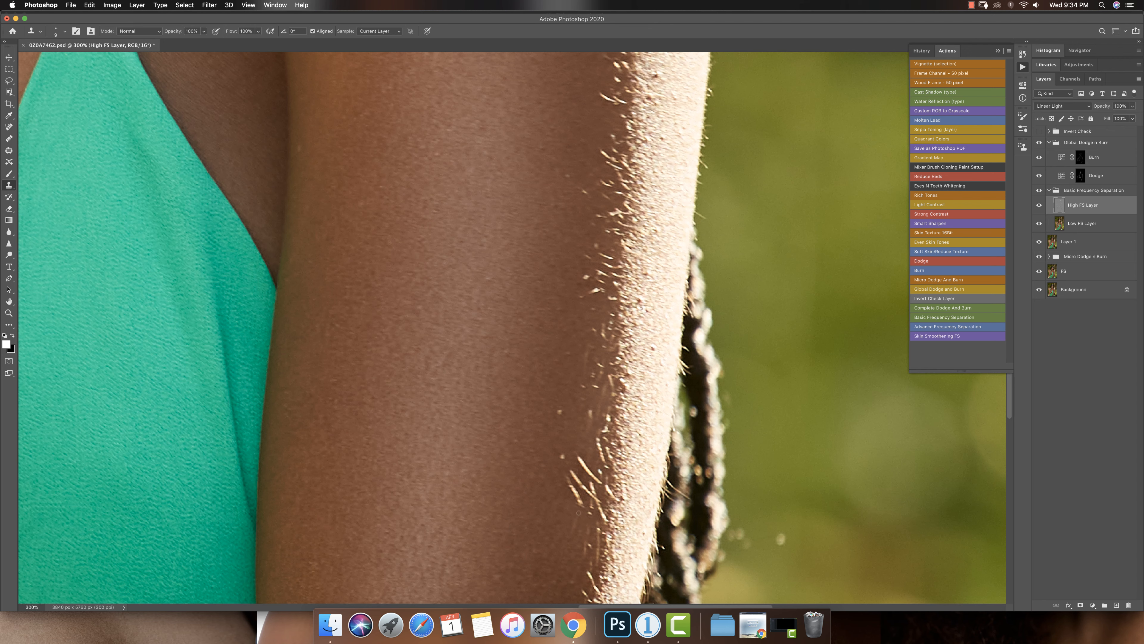
left_click(585, 524, "alt")
left_click(578, 508, "alt")
mouse_move(576, 492)
left_mouse_down()
mouse_move(572, 502)
mouse_move(583, 466)
mouse_move(600, 484)
mouse_move(589, 513)
left_mouse_up()
left_click(578, 506, "alt")
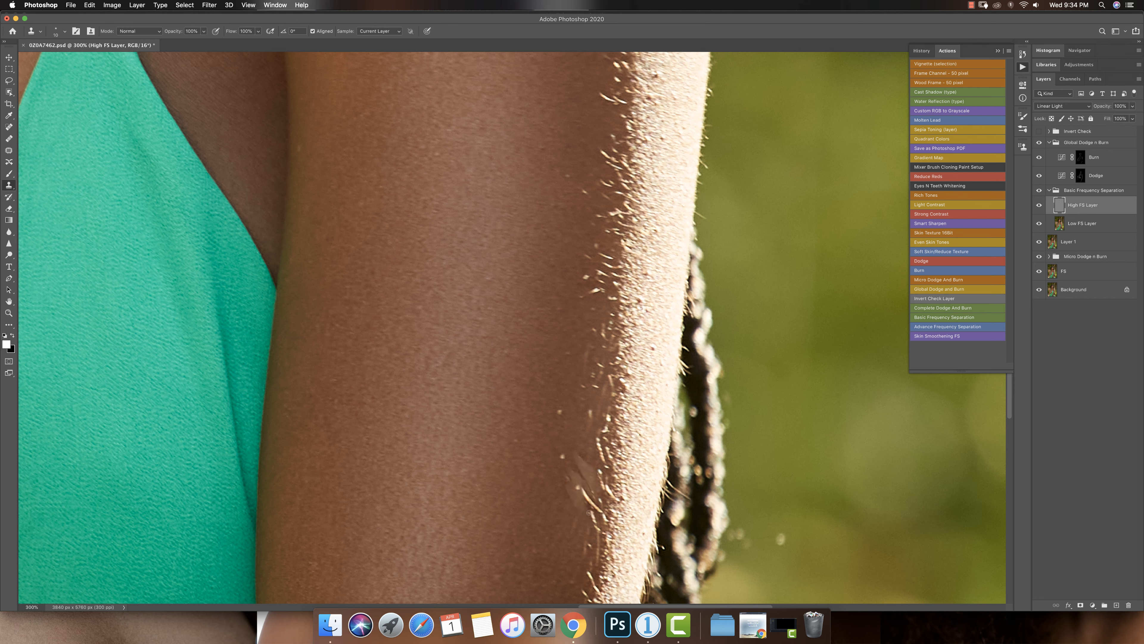
Step: Undo the last Clone Stamp edits on the High FS Layer around the arm
key("z")
left_click(637, 511, "alt")
left_click(637, 511, "alt")
left_click(638, 511, "alt")
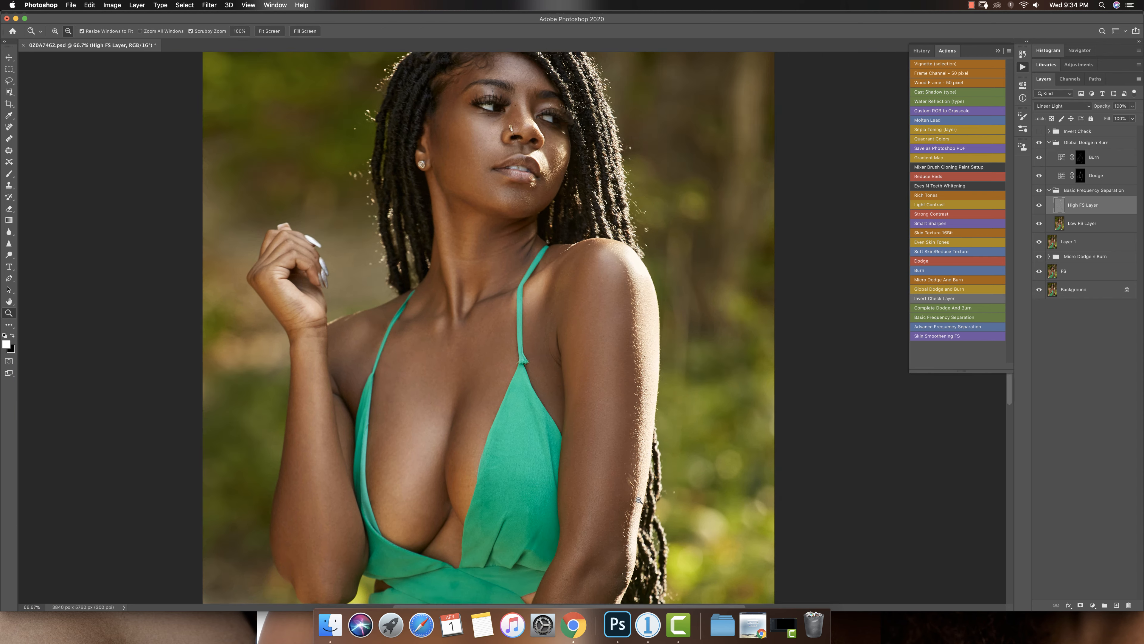
left_click(637, 511, "alt")
left_click(637, 511, "alt")
left_click(500, 329)
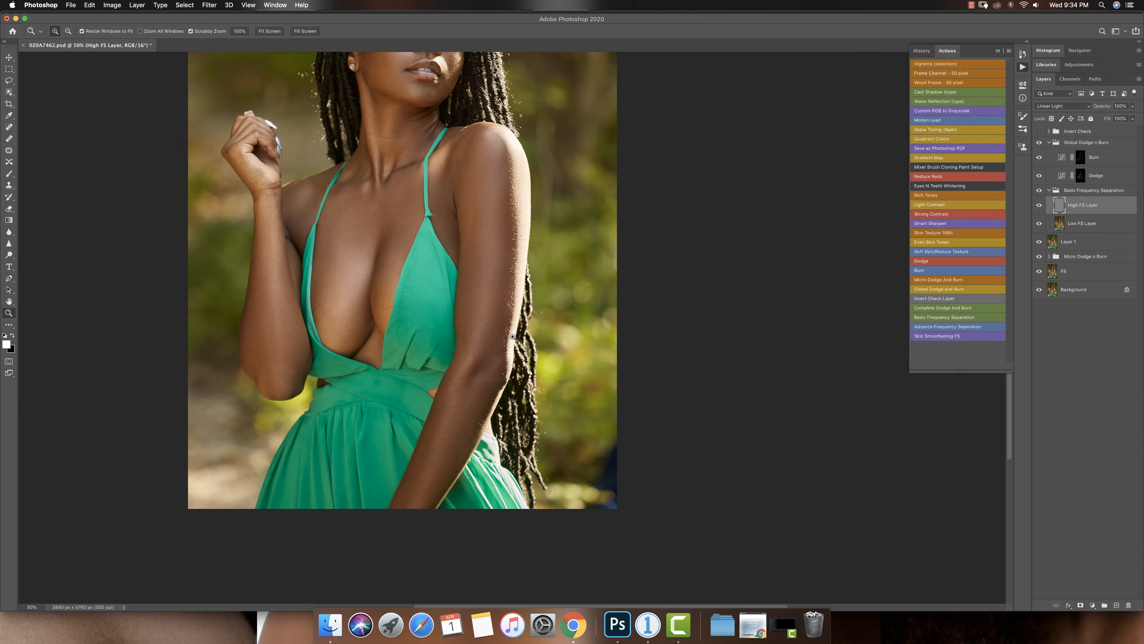
left_click(515, 338)
left_click(528, 349)
key("s")
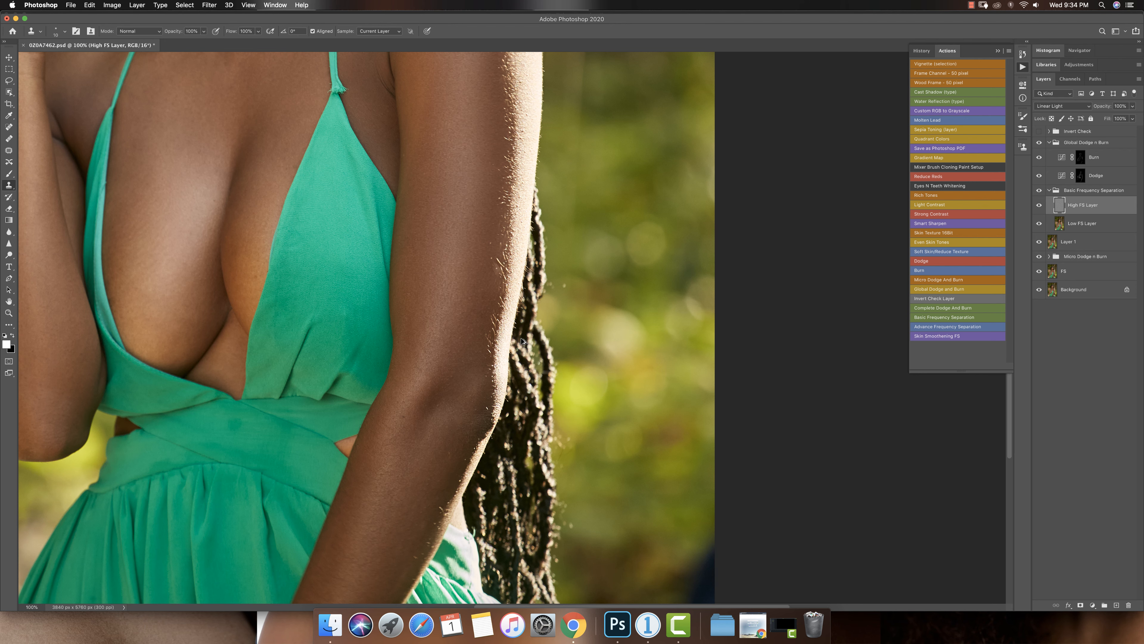
key("super+z")
key("super+z")
key("super+z")
key("super+z")
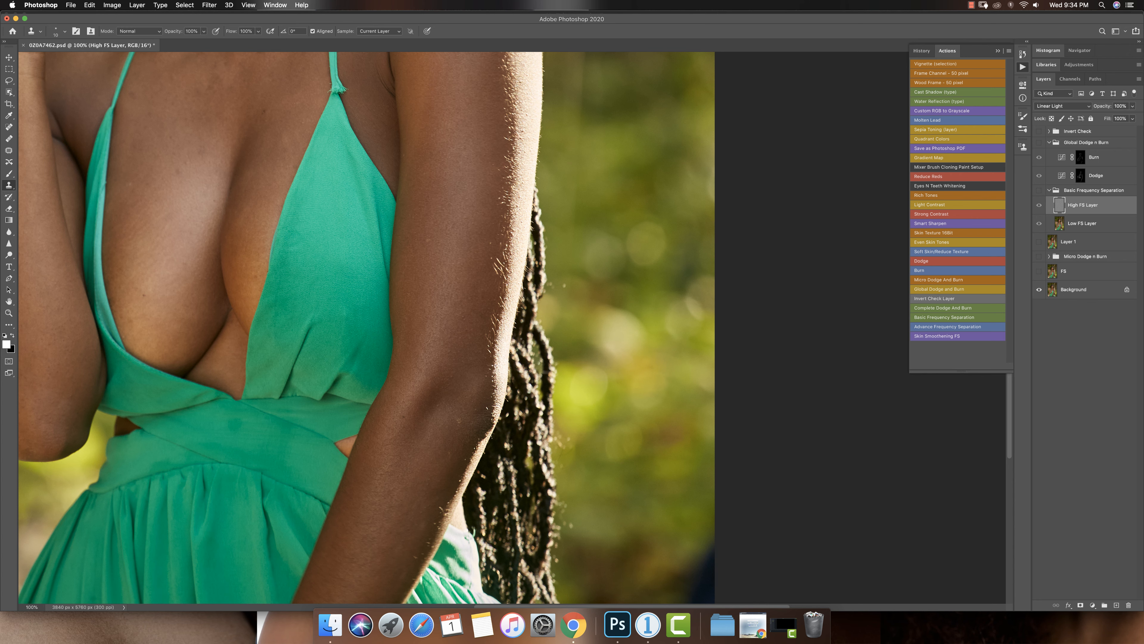
Step: Show all retouching layers and the Global Dodge n Burn group again, and examine the portrait at different magnifications
left_click_drag(1040, 190, 1038, 273)
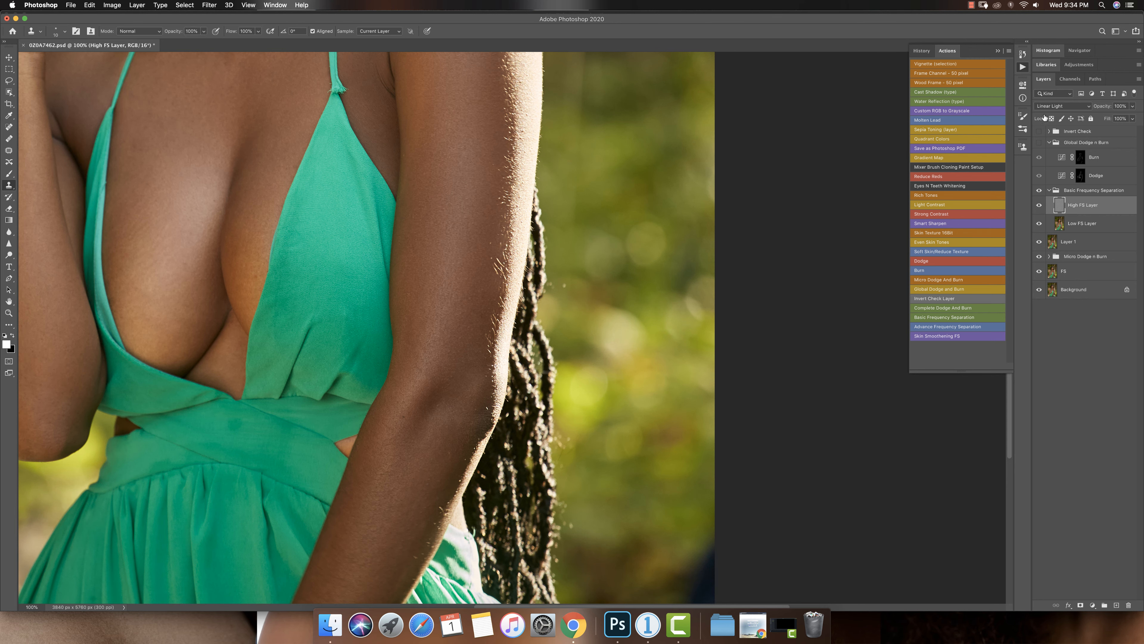
left_click(1039, 143)
key("z")
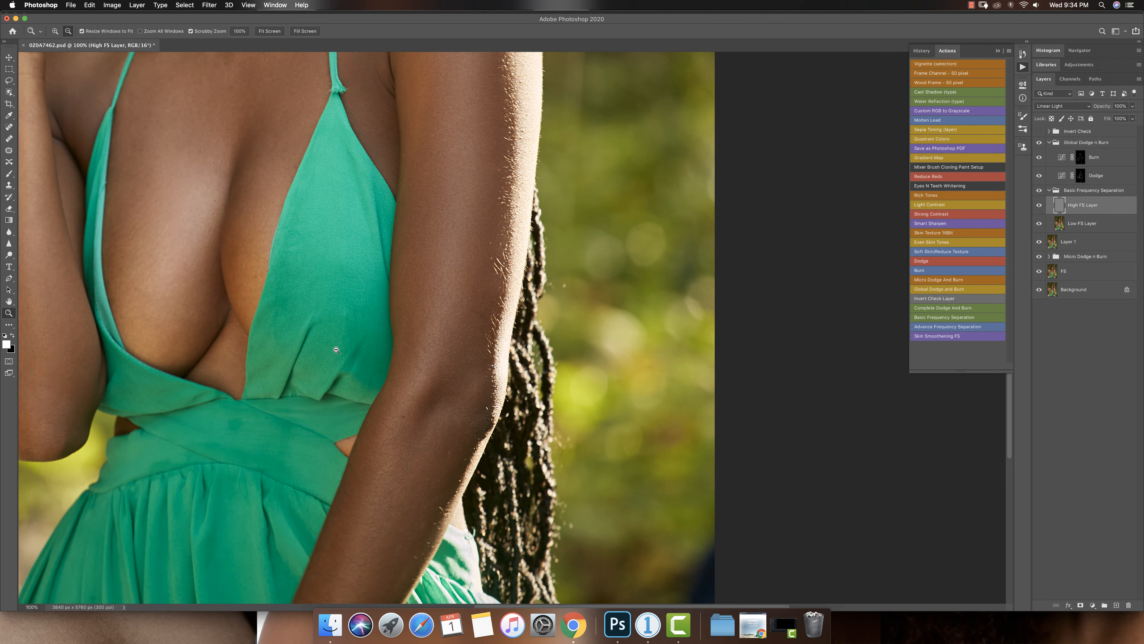
left_click(336, 350, "alt")
left_click(447, 296, "alt")
left_click(537, 275)
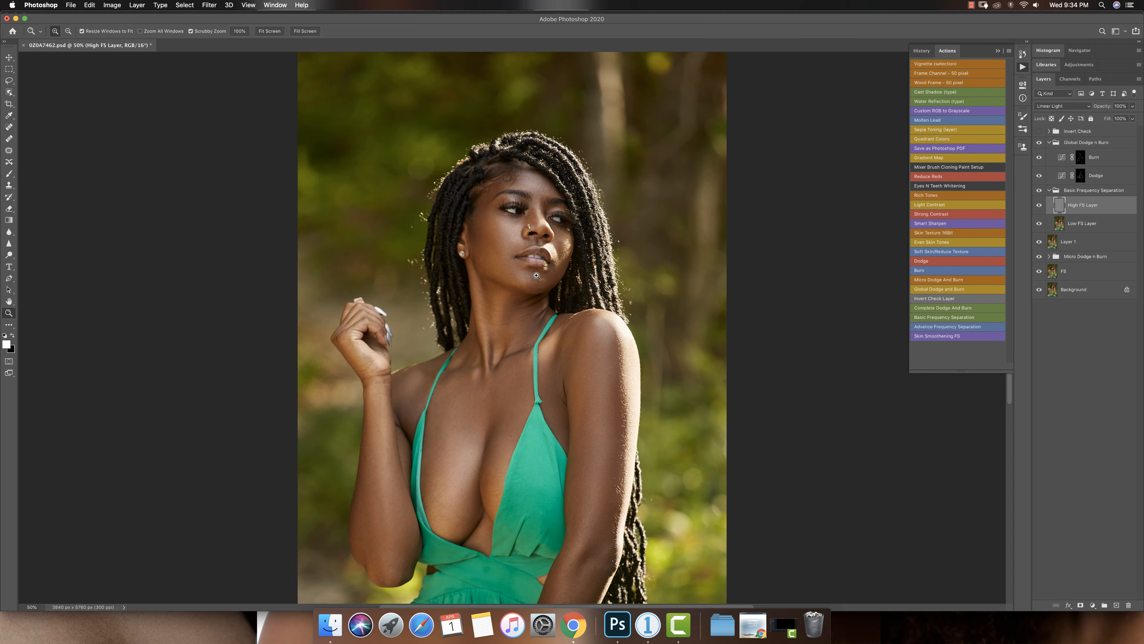
left_click(538, 287)
left_click(552, 316, "alt")
left_click(571, 352, "alt")
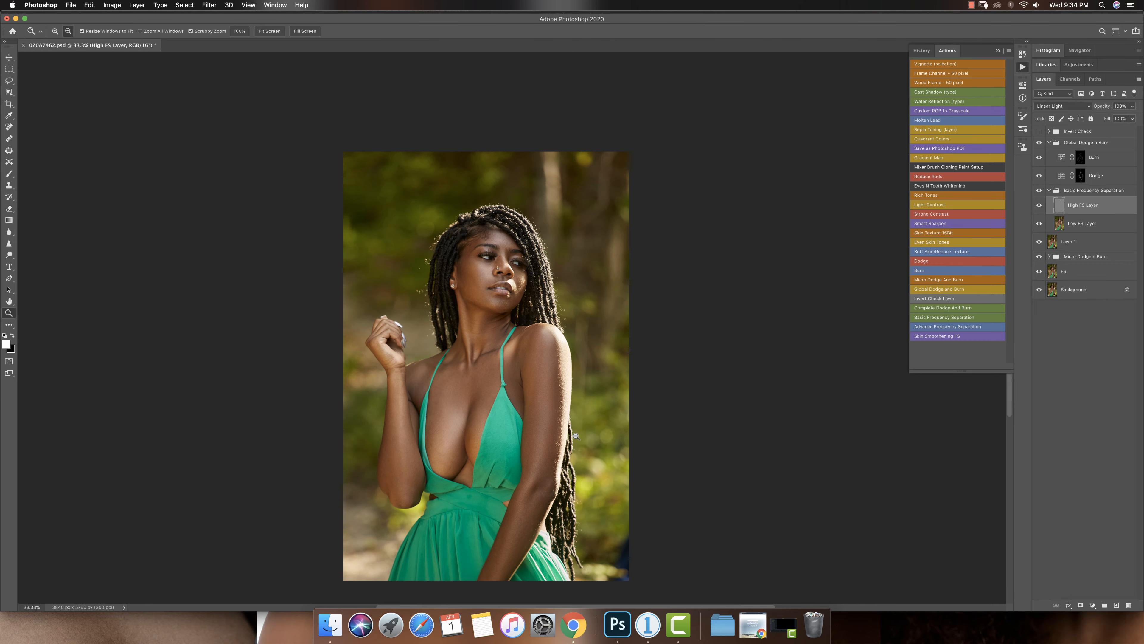
left_click(558, 458)
left_click(557, 346, "alt")
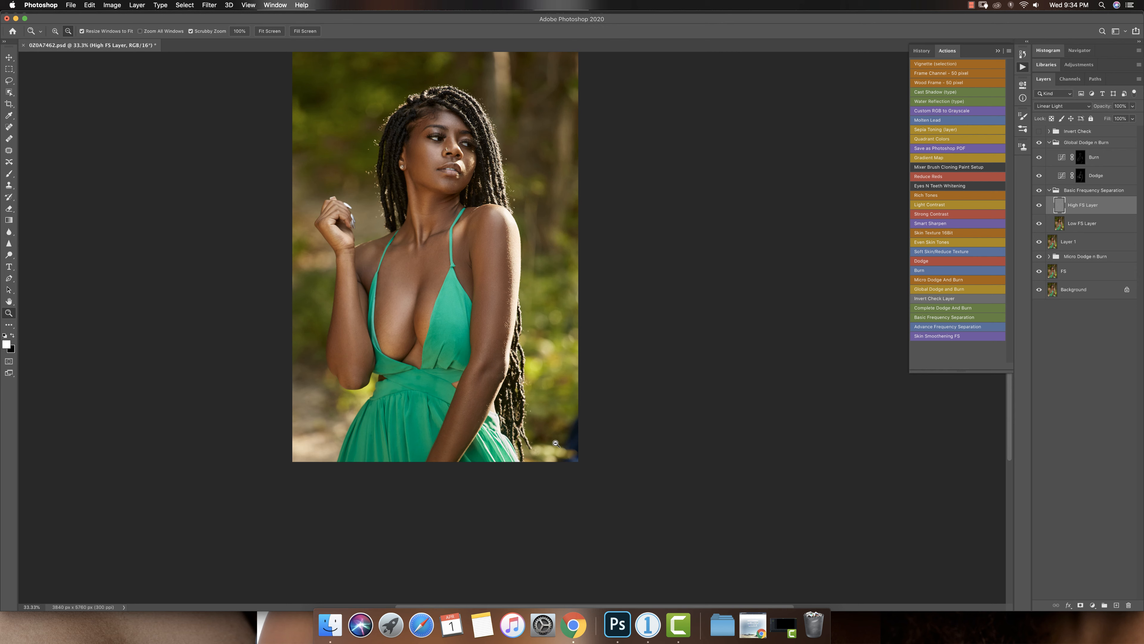
left_click(557, 346)
key("s")
Step: Collapse the Basic Frequency Separation and Global Dodge n Burn groups and bring the whole figure into view
left_click(1049, 191)
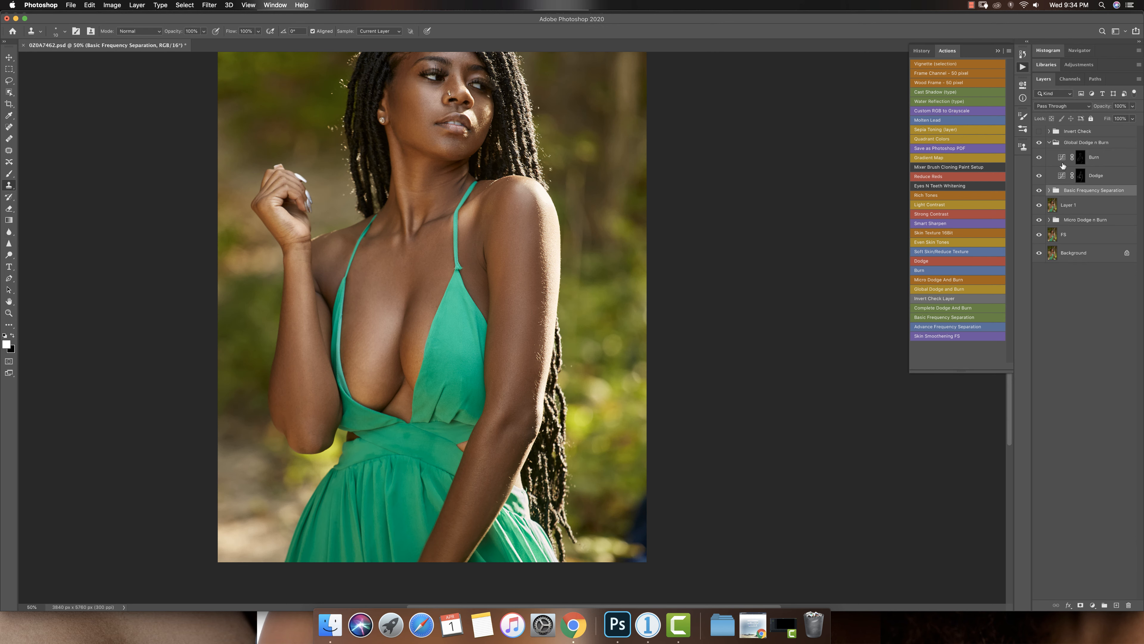
left_click(1048, 144)
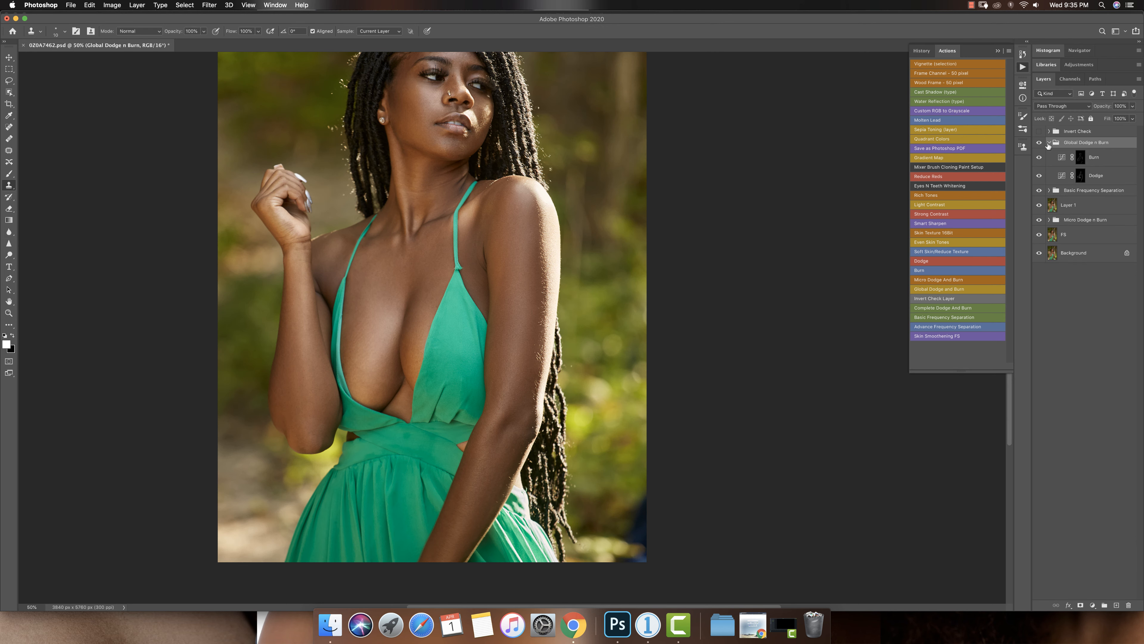
left_click(1048, 143)
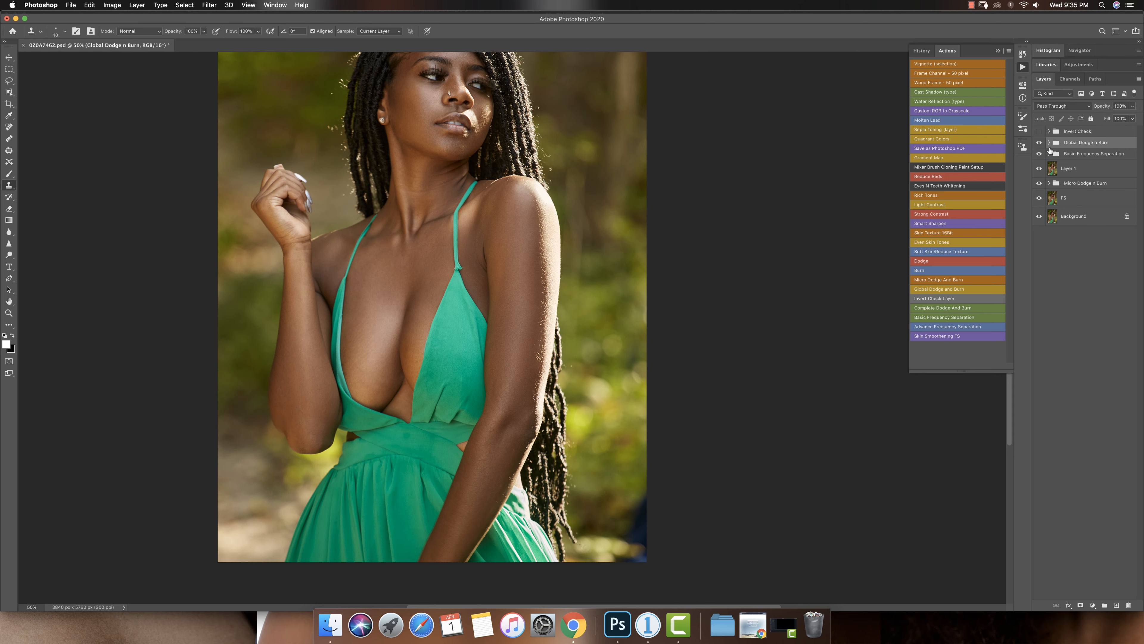
key("z")
left_click(495, 279, "alt")
left_click(495, 279, "alt")
left_click(627, 293)
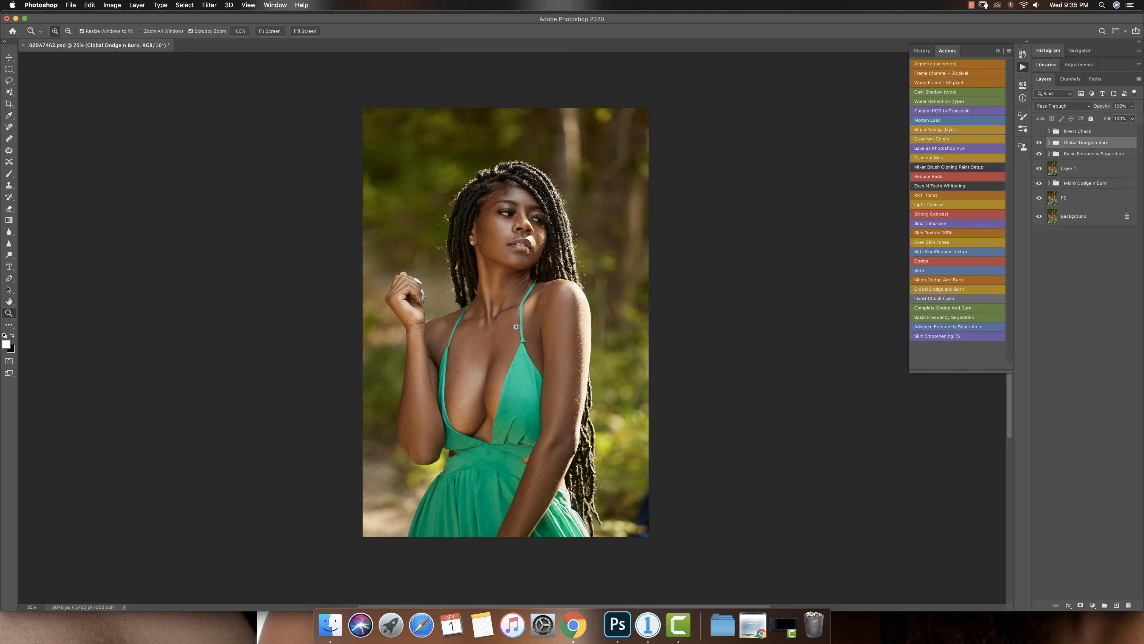
key("s")
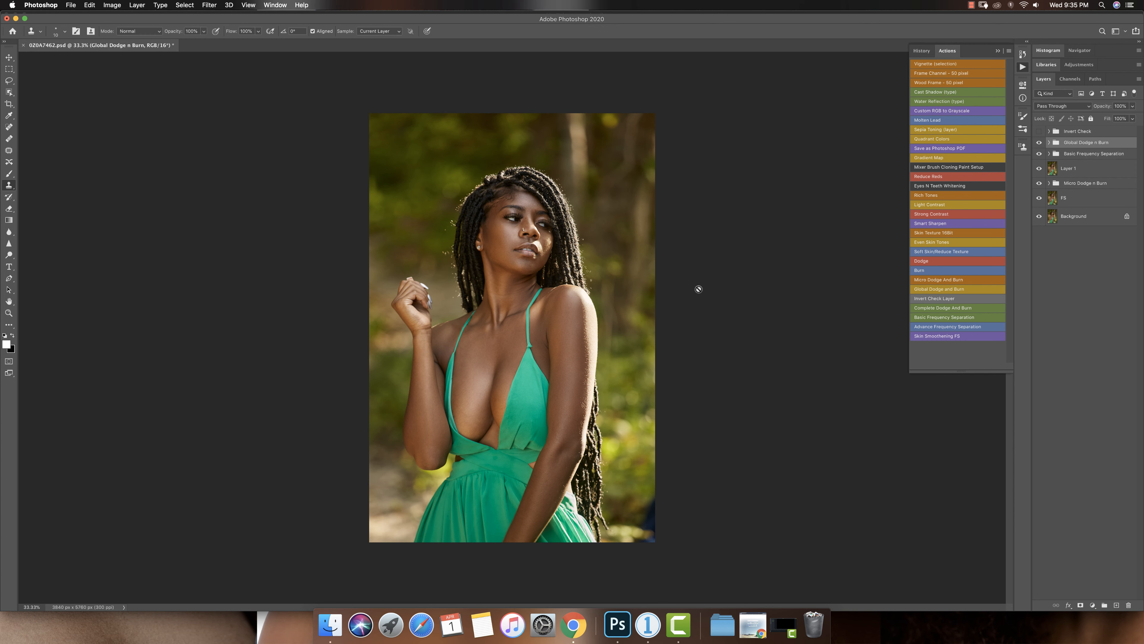
Step: Add a Color Lookup adjustment layer above the Global Dodge n Burn group
left_click(1086, 615)
left_click(1092, 605)
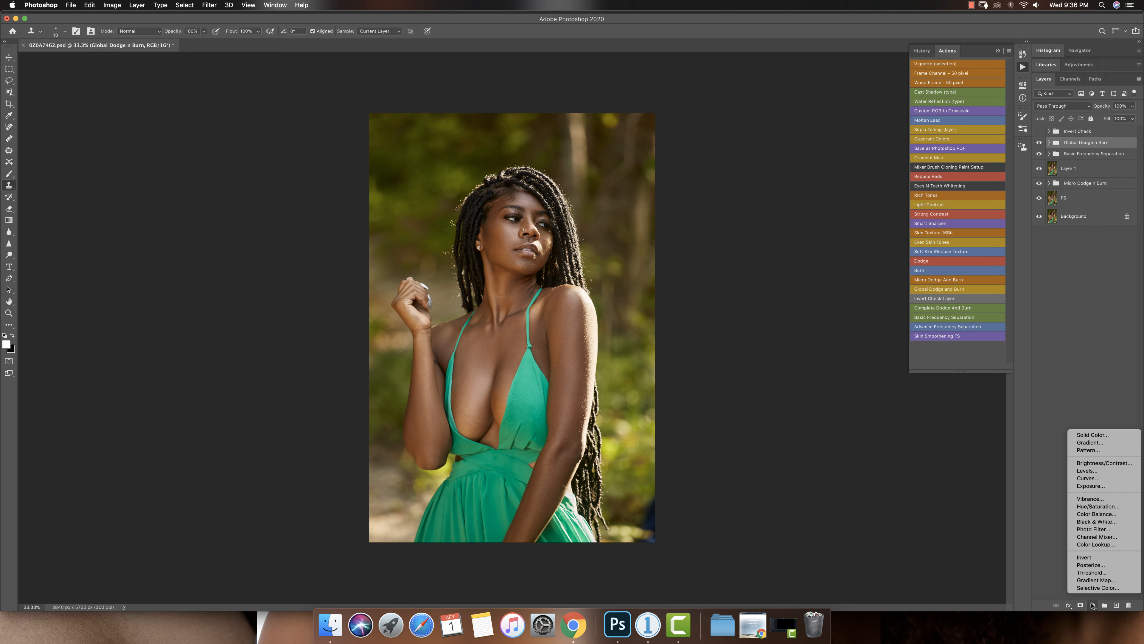
left_click(1097, 544)
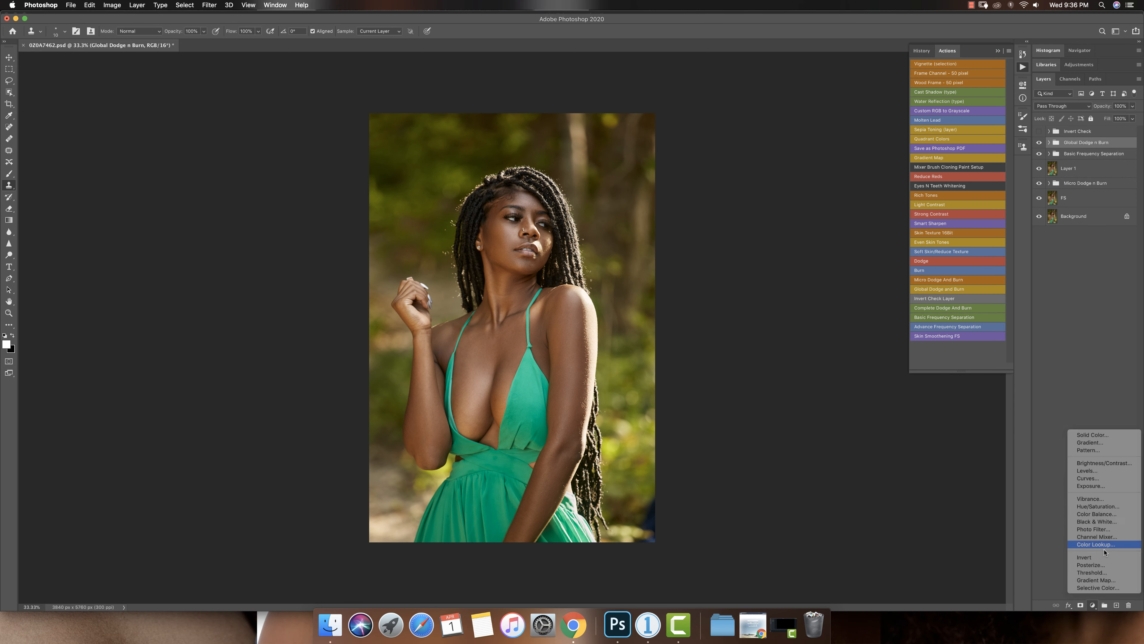
Step: Load the Teal Latte.CUBE 3D LUT from the Creative LUTs V.2 folder and set the Color Lookup layer's opacity to 97%
left_click(886, 111)
left_click(886, 111)
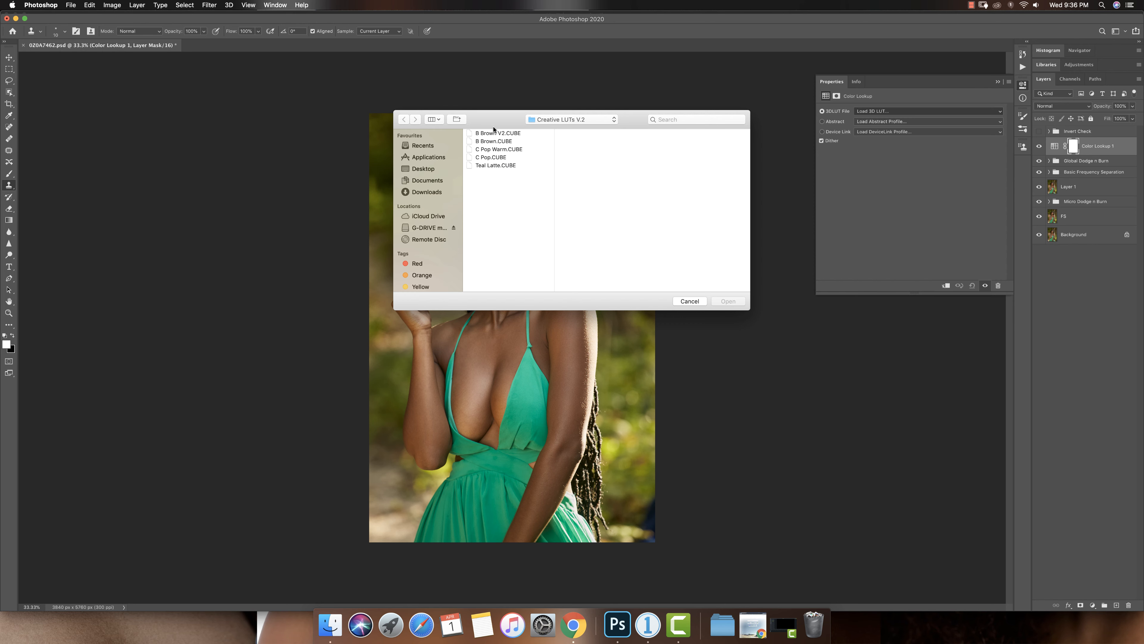
left_click(552, 120)
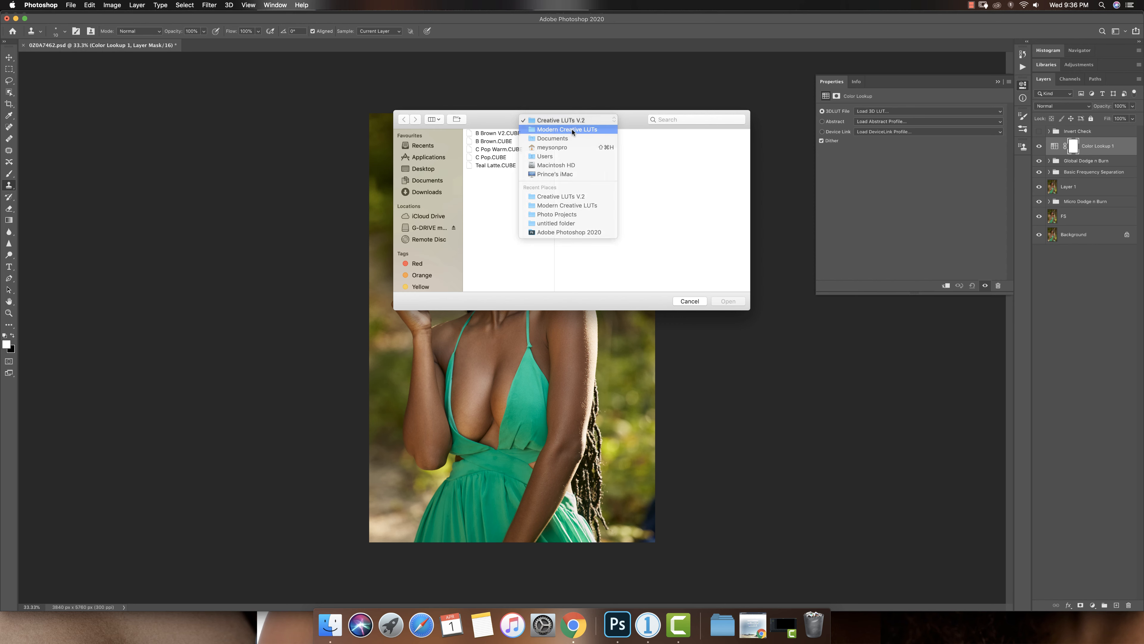
left_click(563, 132)
left_click(624, 168)
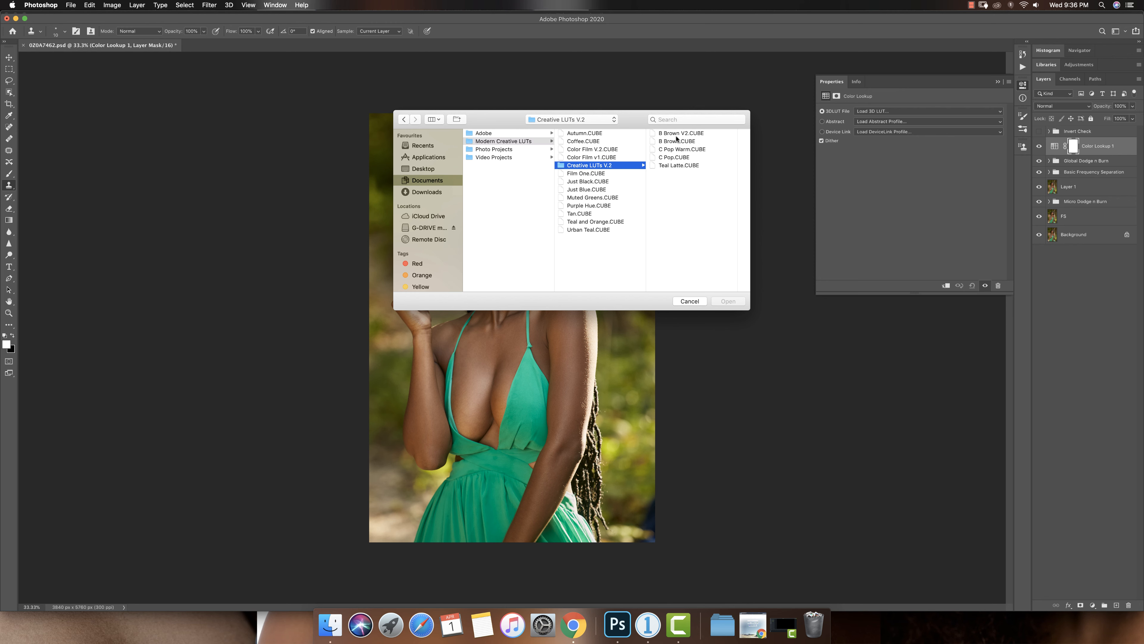
left_click(677, 165)
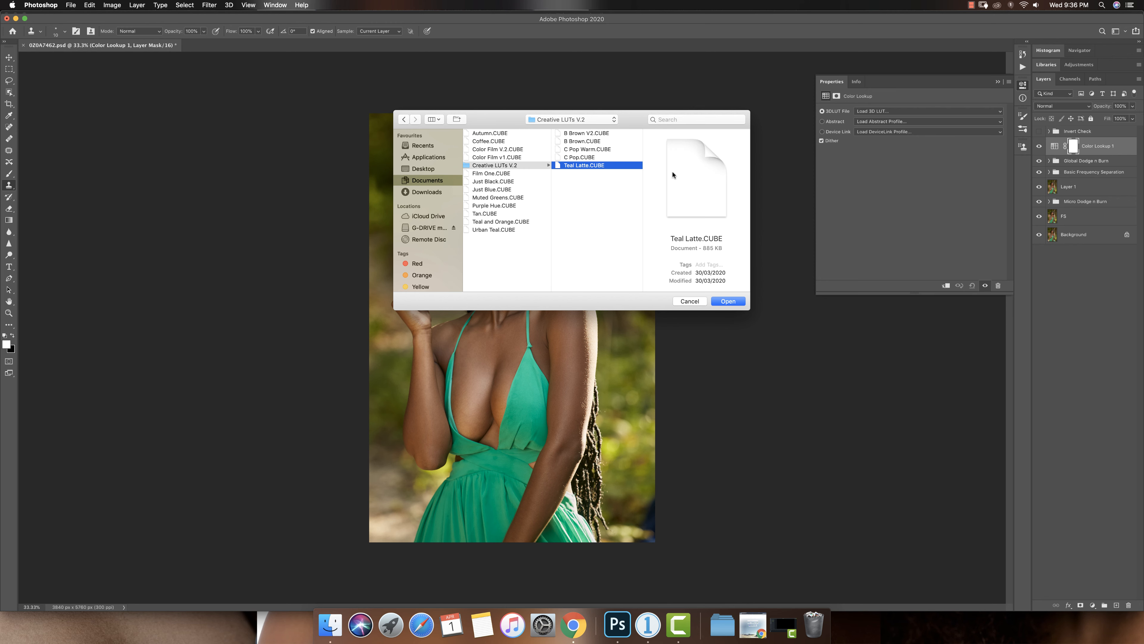
left_click(728, 301)
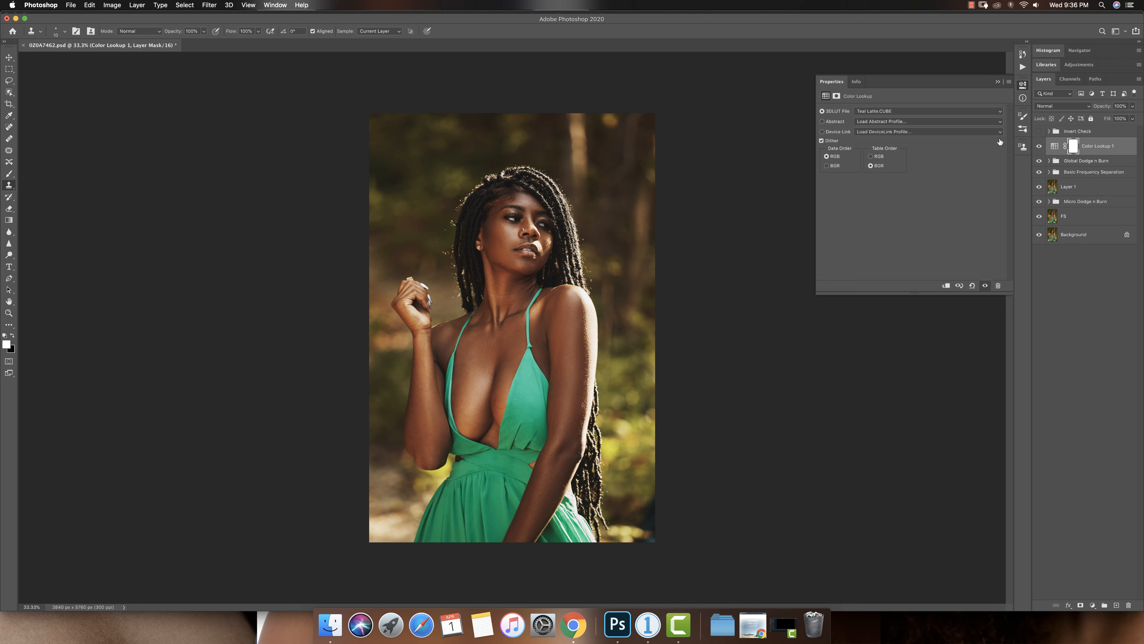
left_click(1132, 106)
left_click_drag(1134, 116, 1111, 120)
Step: Try the C Pop.CUBE LUT on the Color Lookup layer and compare the portrait with and without it
left_click(897, 112)
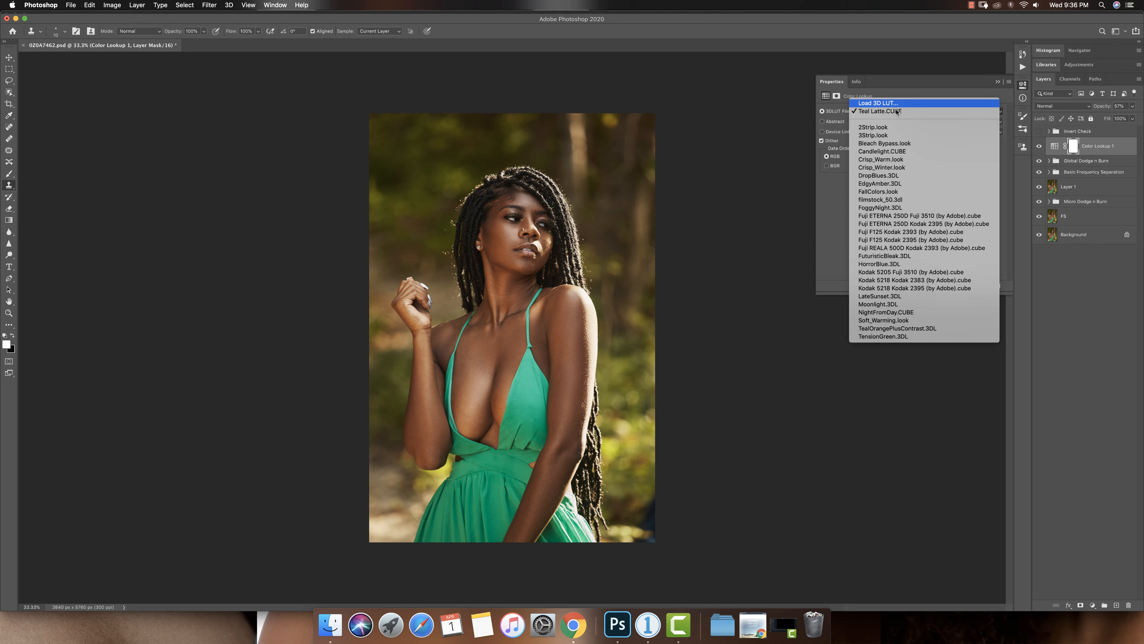
left_click(894, 103)
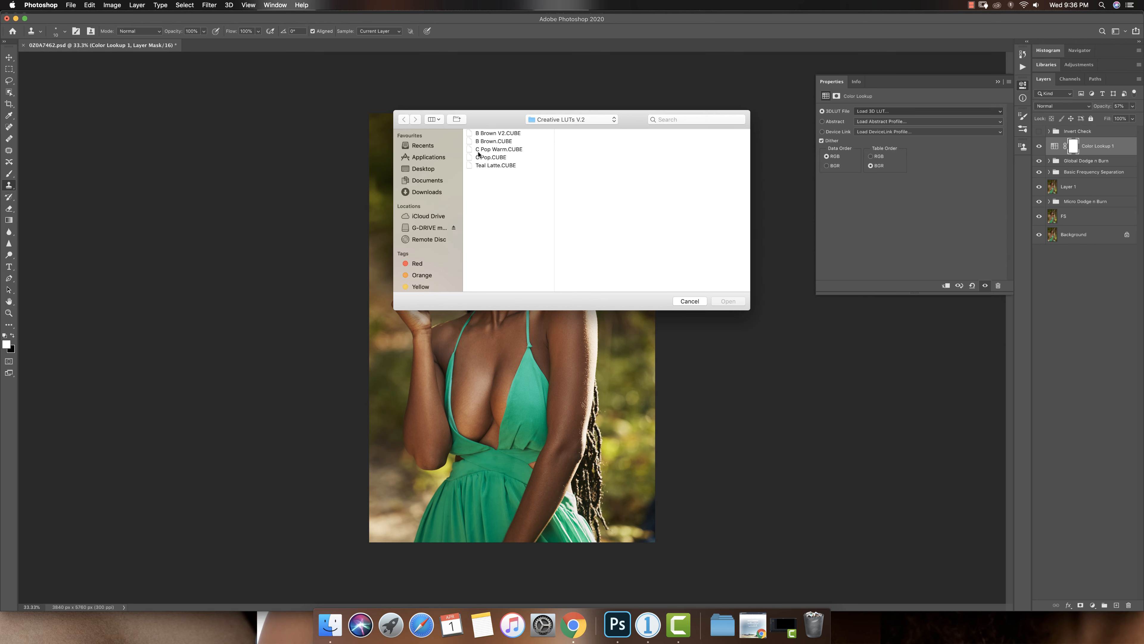
left_click(491, 157)
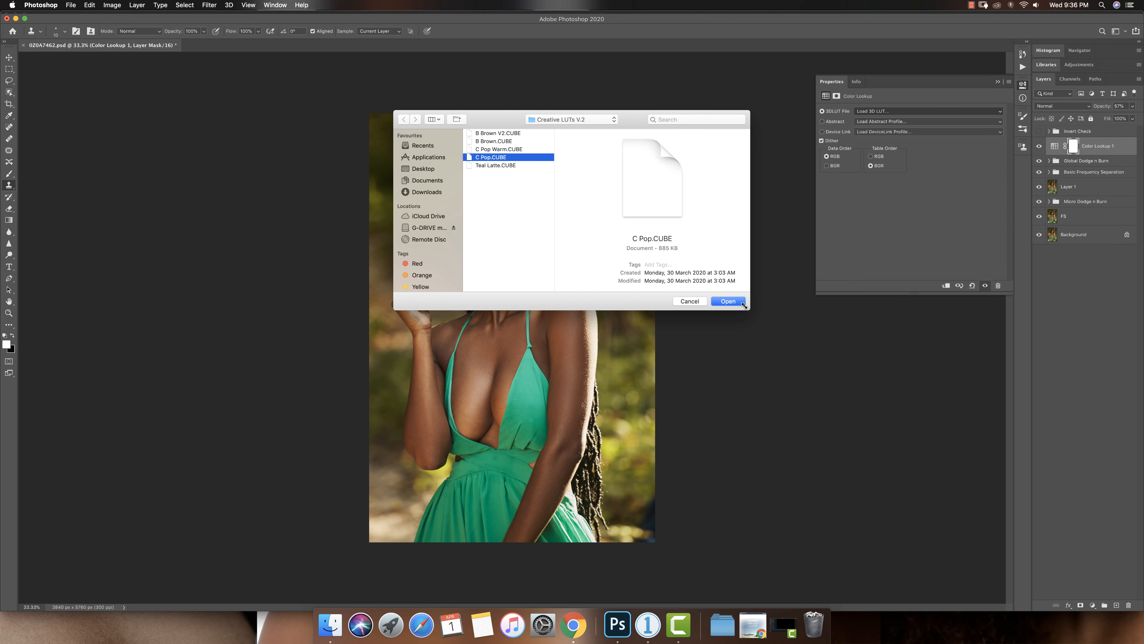
left_click(728, 301)
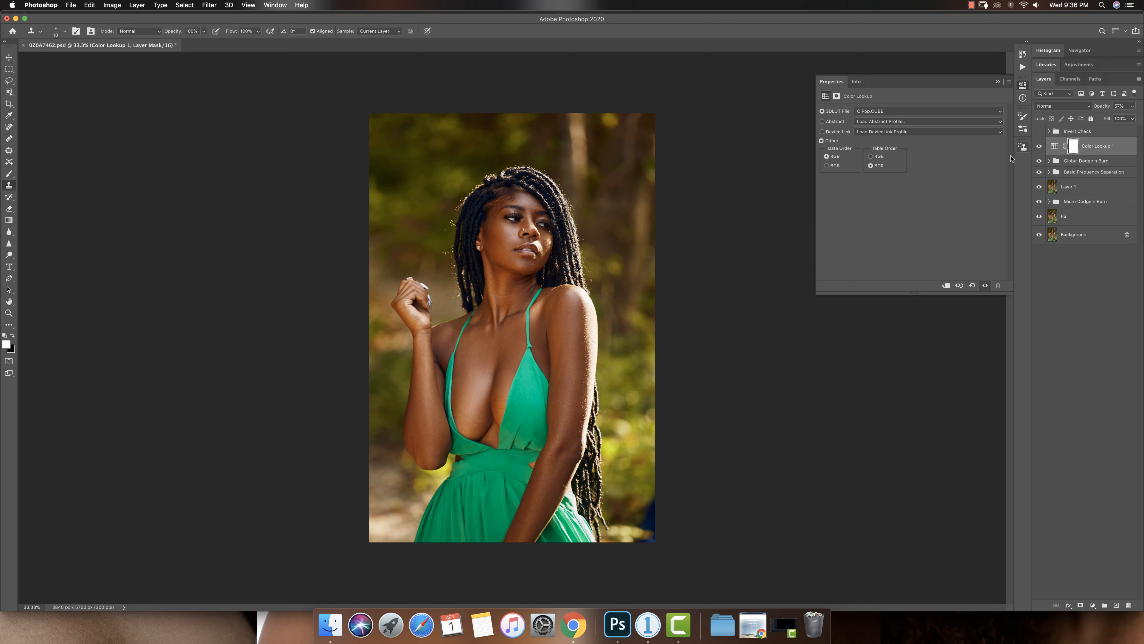
left_click(1039, 146)
left_click(1039, 146)
Step: Load the B Brown.CUBE LUT, compare the portrait with and without it, and lower the layer's opacity to 73%
left_click(904, 107)
left_click(905, 107)
left_click(878, 110)
left_click(878, 103)
left_click(494, 142)
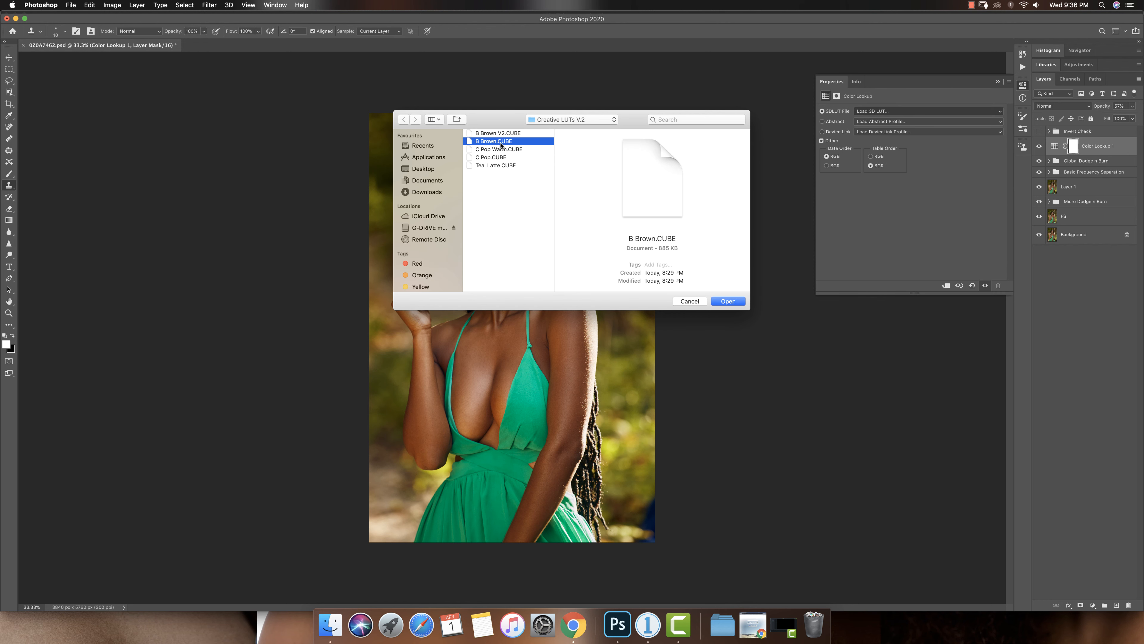
left_click(728, 301)
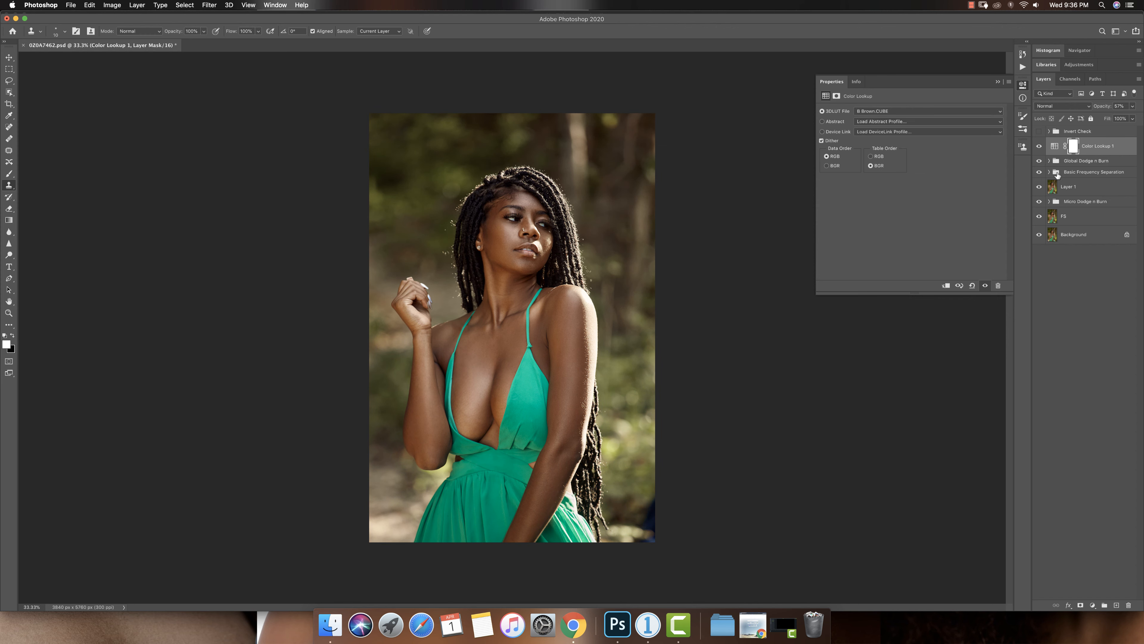
left_click(1038, 146)
left_click(1039, 146)
left_click(1039, 146)
left_click(1038, 146)
left_click(1133, 106)
mouse_move(1119, 117)
left_mouse_down()
mouse_move(1142, 118)
mouse_move(1126, 124)
left_mouse_up()
Step: Try the B Brown V2.CUBE LUT, compare it against the ungraded portrait, and set the layer's opacity to 74%
left_click(927, 112)
left_click(927, 102)
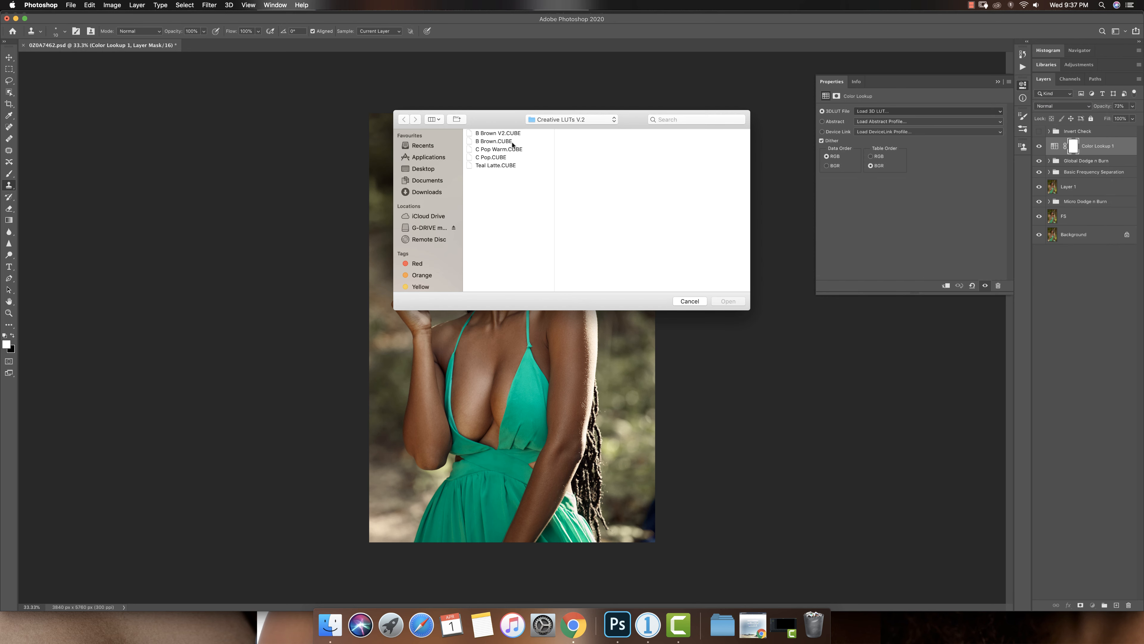
left_click(737, 301)
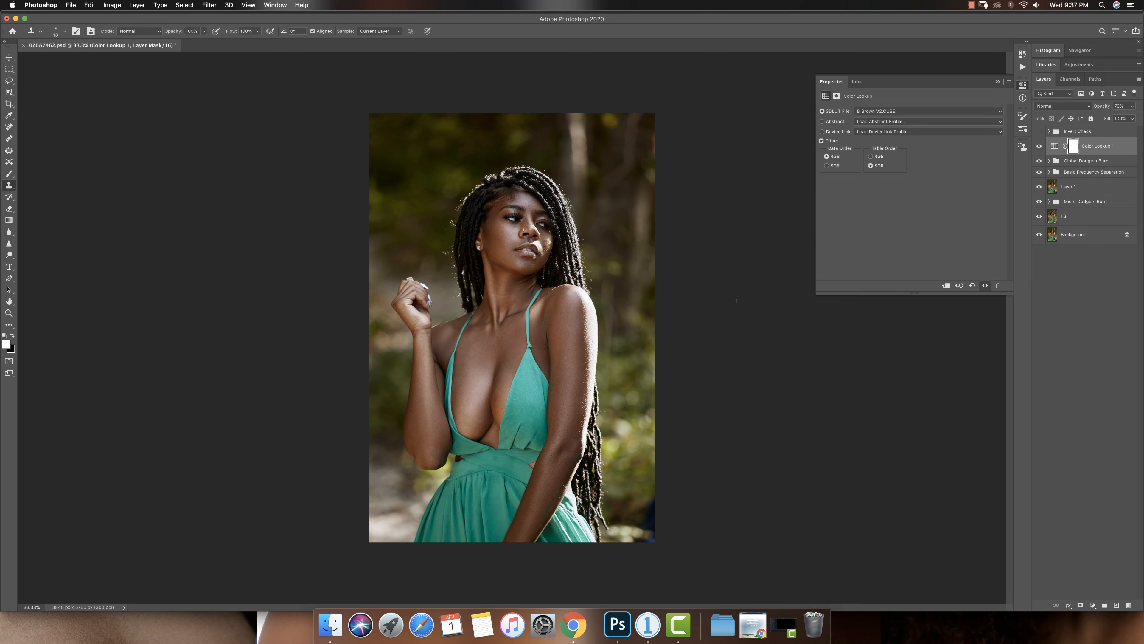
left_click(1040, 147)
left_click(1041, 146)
left_click(1132, 107)
left_click_drag(1141, 118, 1109, 126)
Step: Load the B Brown.CUBE LUT again and set the Color Lookup layer's opacity to 72%
left_click(910, 112)
left_click(888, 103)
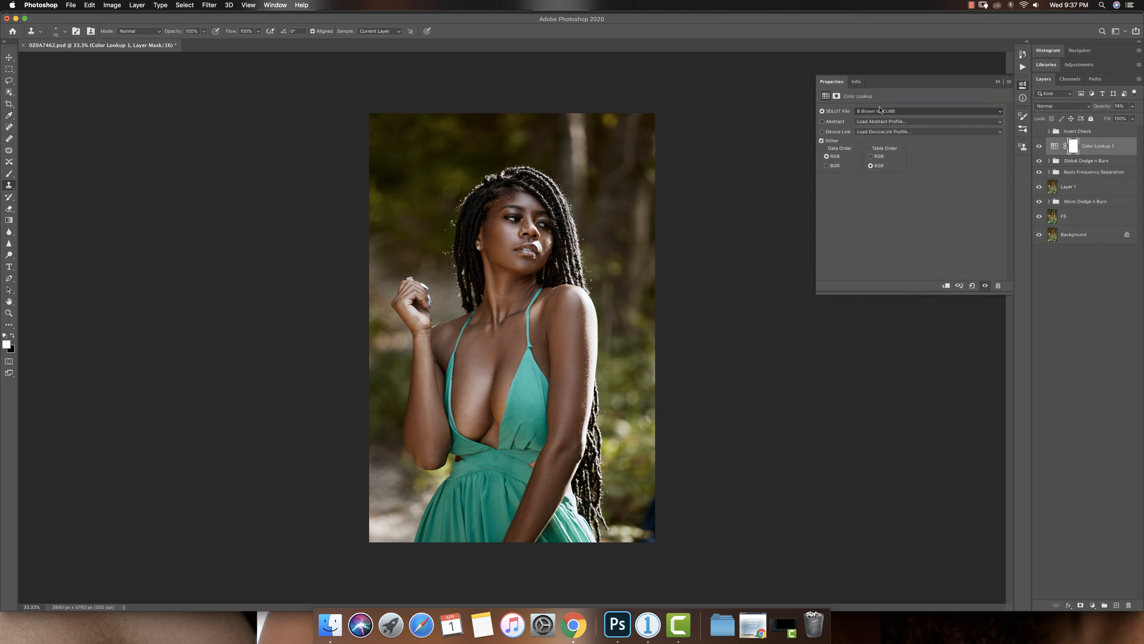
left_click(498, 141)
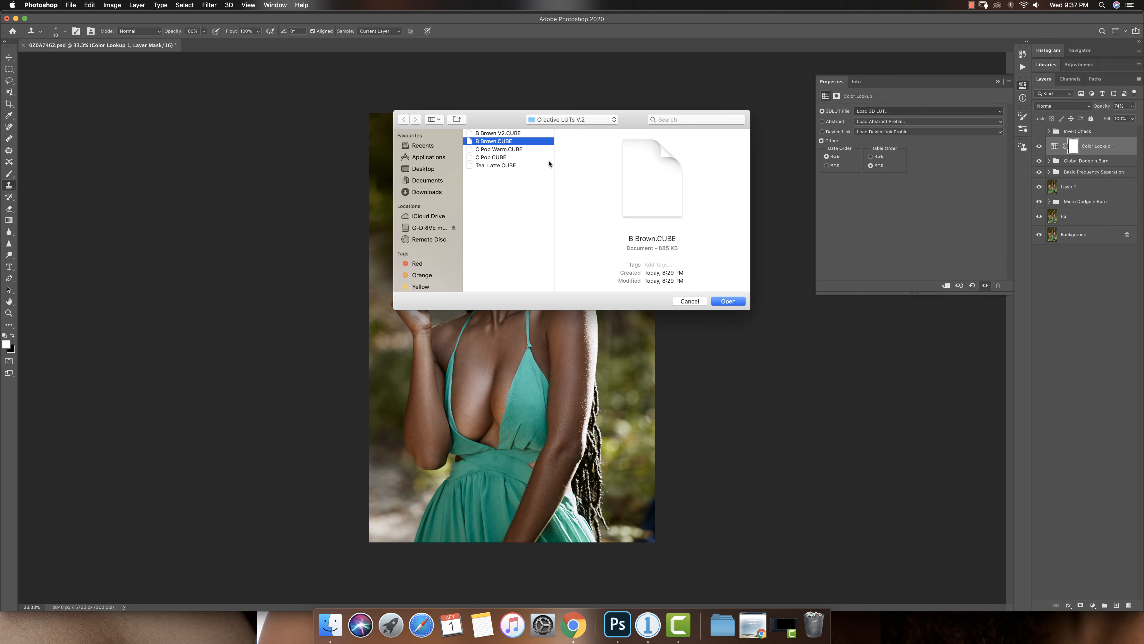
left_click(721, 303)
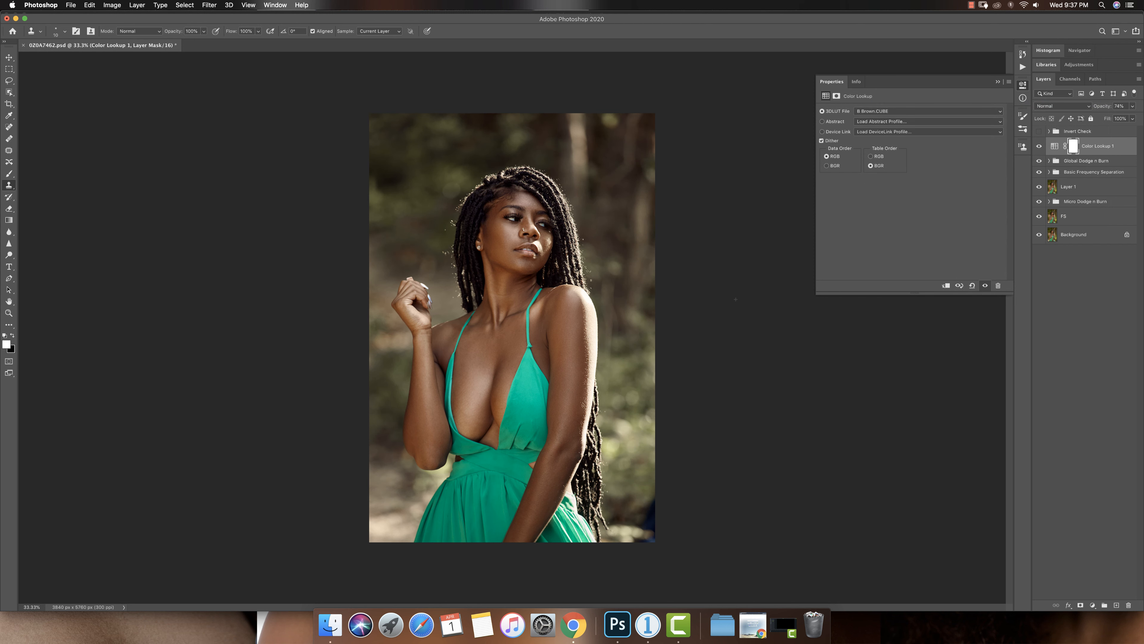
left_click(1134, 106)
left_click_drag(1134, 120, 1126, 118)
Step: Compare the graded portrait with the original Background layer shown alone
left_click(1039, 235, "alt")
left_click(1039, 235, "alt")
left_click(1040, 236, "alt")
left_click(1040, 236, "alt")
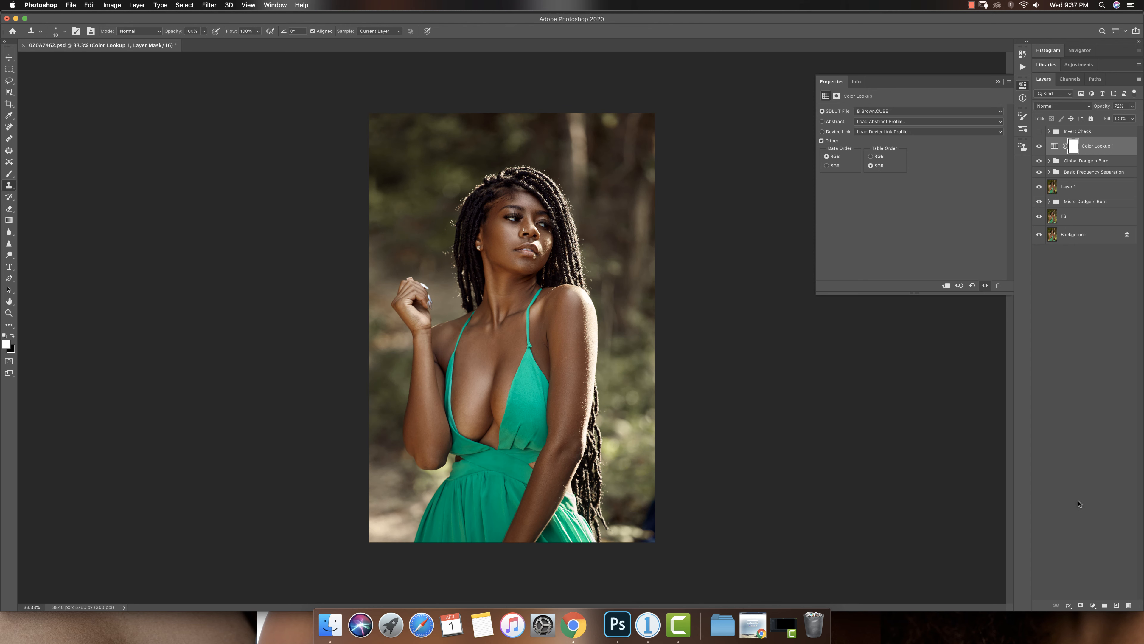
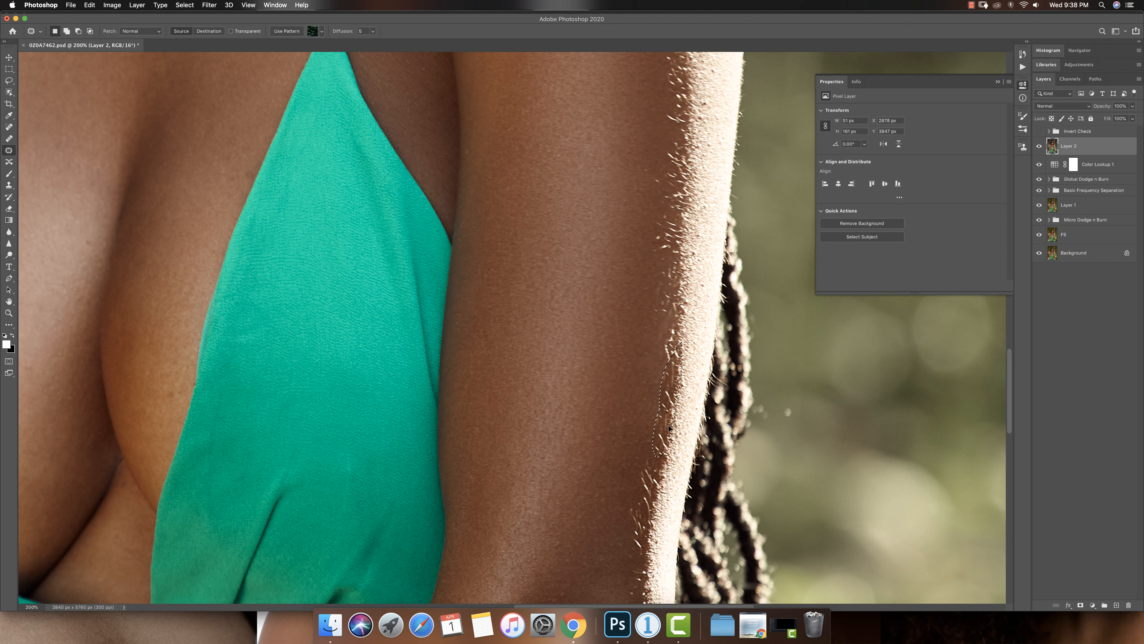
Step: Patch the sunlit edge of the upper arm on Layer 2 and step back and forth through the edits before undoing them
left_click(690, 371)
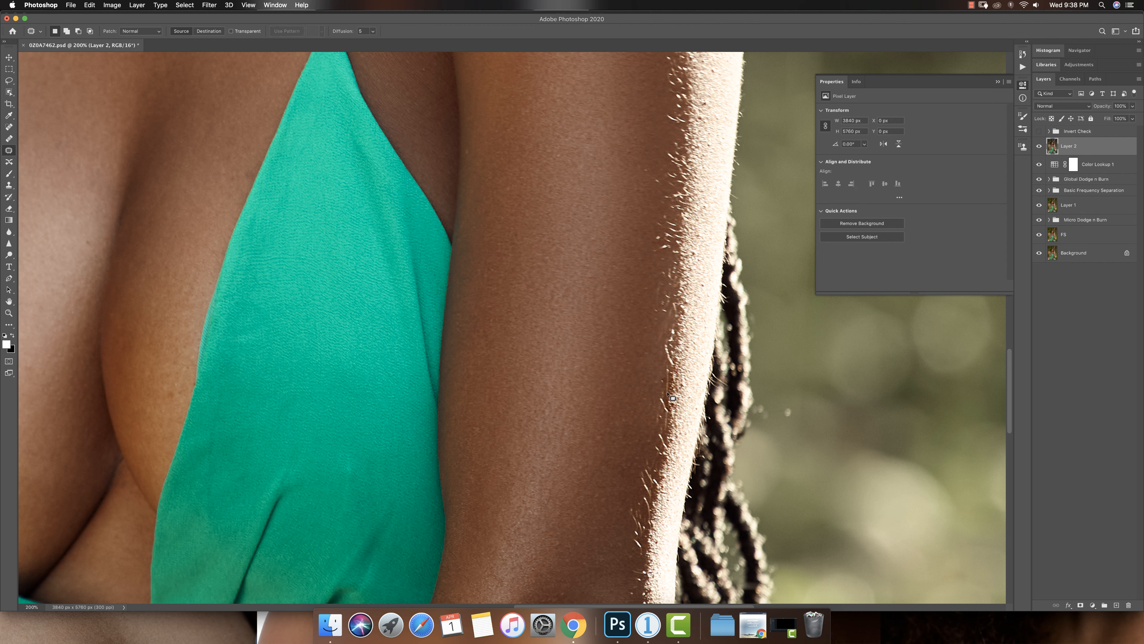
mouse_move(664, 372)
left_mouse_down()
mouse_move(672, 353)
mouse_move(665, 375)
left_mouse_up()
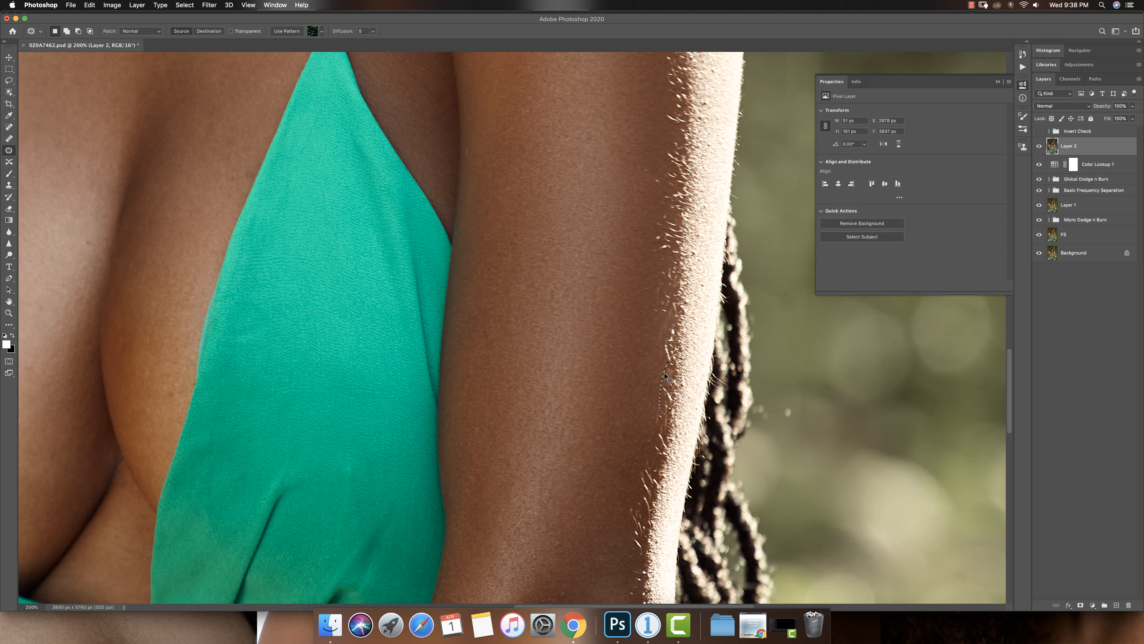
key("super+z")
key("super+z")
key("super+shift+z")
key("super+shift+z")
key("super+z")
key("super+z")
Step: Patch the stray hairs and bright specks beside the sunlit edge of the upper arm on Layer 2
left_click(611, 408)
mouse_move(656, 390)
left_mouse_down()
mouse_move(642, 369)
mouse_move(643, 360)
mouse_move(656, 392)
mouse_move(656, 350)
mouse_move(649, 366)
mouse_move(624, 325)
left_mouse_up()
left_click(625, 410)
left_click(636, 379)
mouse_move(664, 365)
left_mouse_down()
mouse_move(674, 379)
mouse_move(670, 355)
mouse_move(660, 444)
left_mouse_up()
left_click(660, 430)
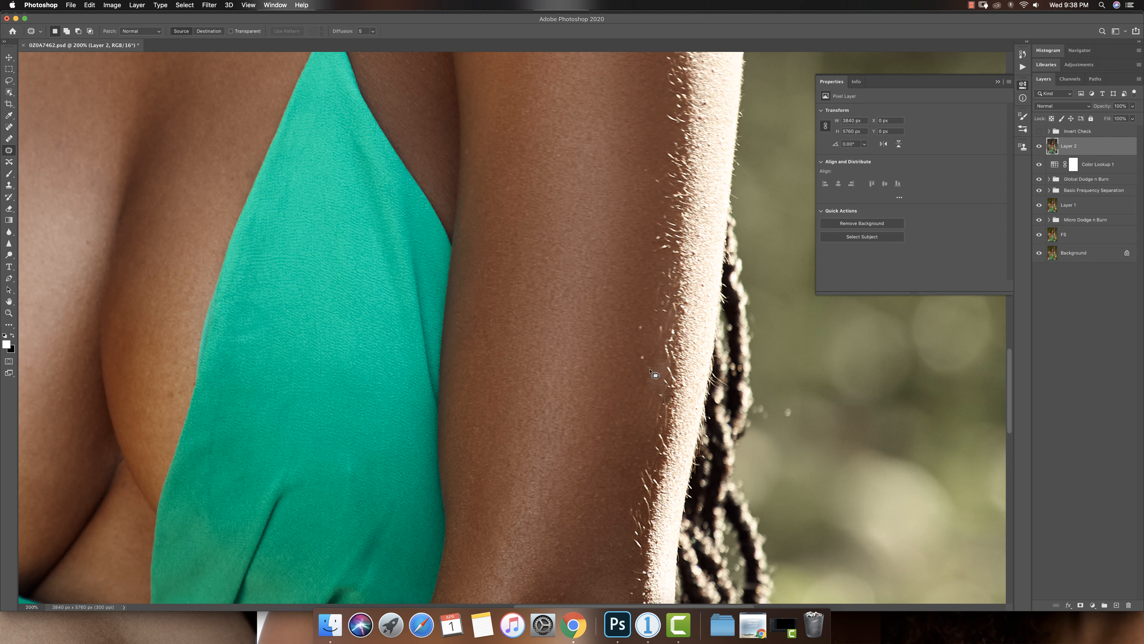
left_click_drag(647, 356, 656, 330)
left_click_drag(649, 377, 635, 410)
left_click(631, 397)
left_click_drag(642, 346, 645, 348)
left_click_drag(643, 357, 638, 386)
left_click(638, 405)
Step: Check the patched arm with the whole figure in view and delete Layer 2
key("z")
left_click(613, 409, "alt")
left_click(614, 407, "alt")
left_click(615, 404, "alt")
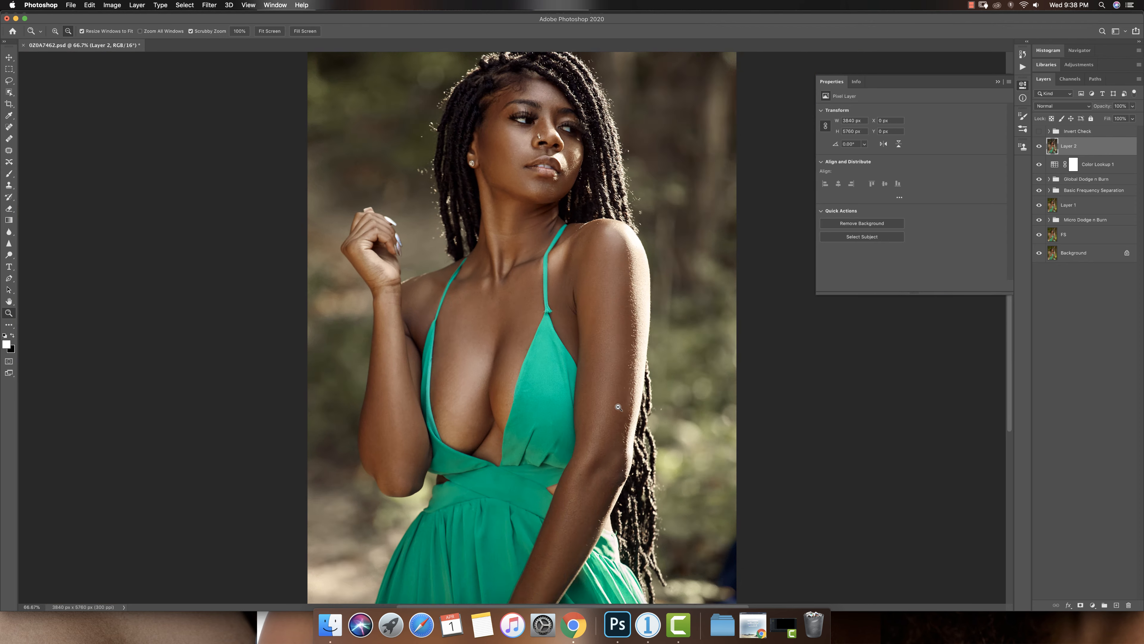
left_click(615, 404, "alt")
left_click(508, 356, "alt")
left_click(508, 356, "alt")
left_click(508, 342, "alt")
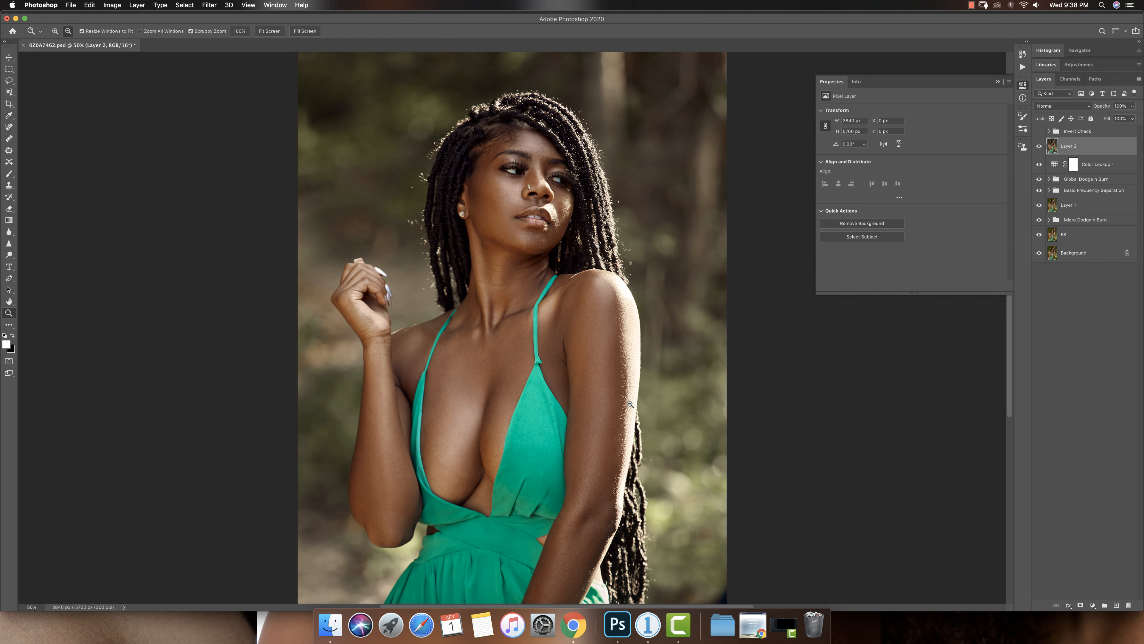
key("j")
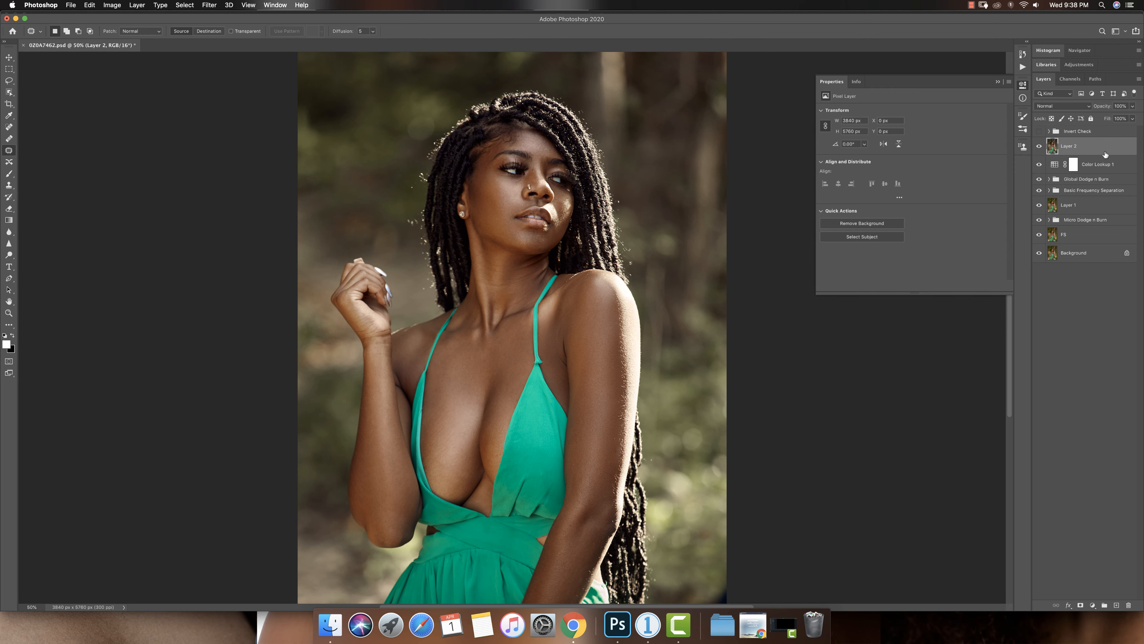
key("BackSpace")
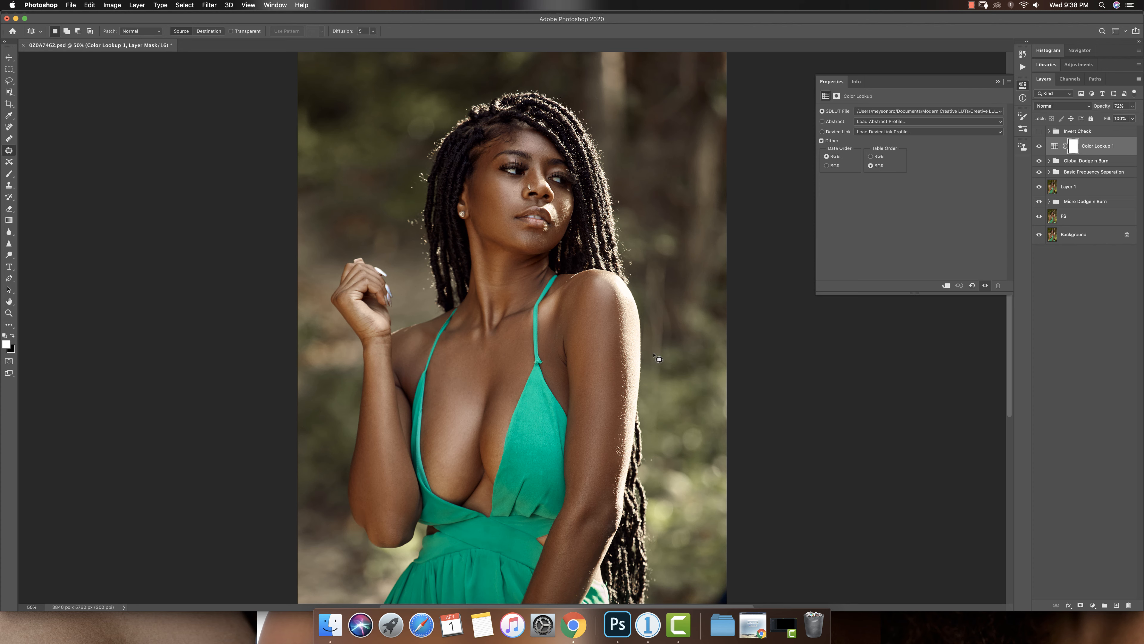
left_click_drag(588, 489, 864, 464)
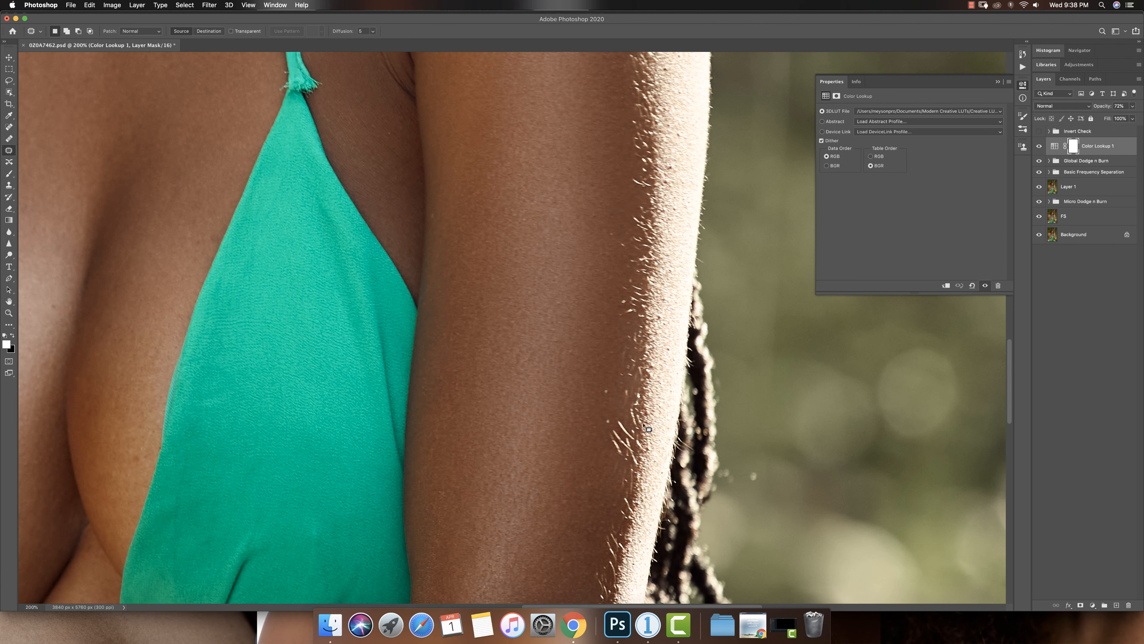
mouse_move(609, 425)
left_mouse_down()
mouse_move(608, 413)
mouse_move(609, 425)
left_mouse_up()
mouse_move(611, 421)
left_mouse_down()
mouse_move(591, 423)
mouse_move(613, 411)
mouse_move(607, 423)
left_mouse_up()
key("super+d")
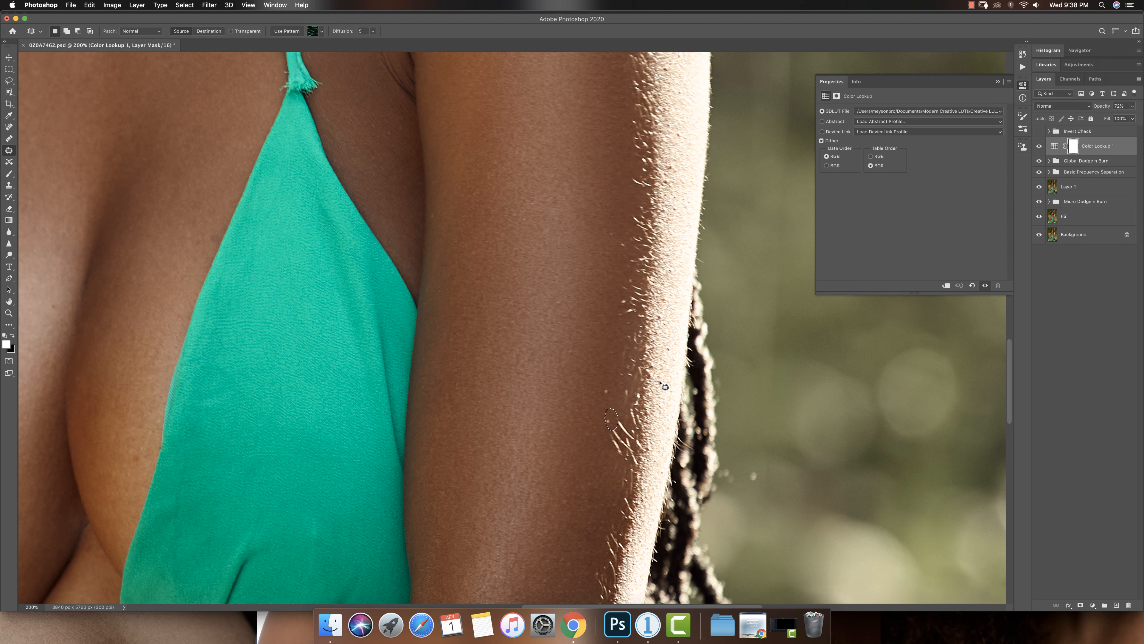
key("super+d")
Step: Stamp all visible layers into a new layer above Color Lookup 1 and patch out the stray hairs beside the upper arm's sunlit edge
key("super+alt+shift+e")
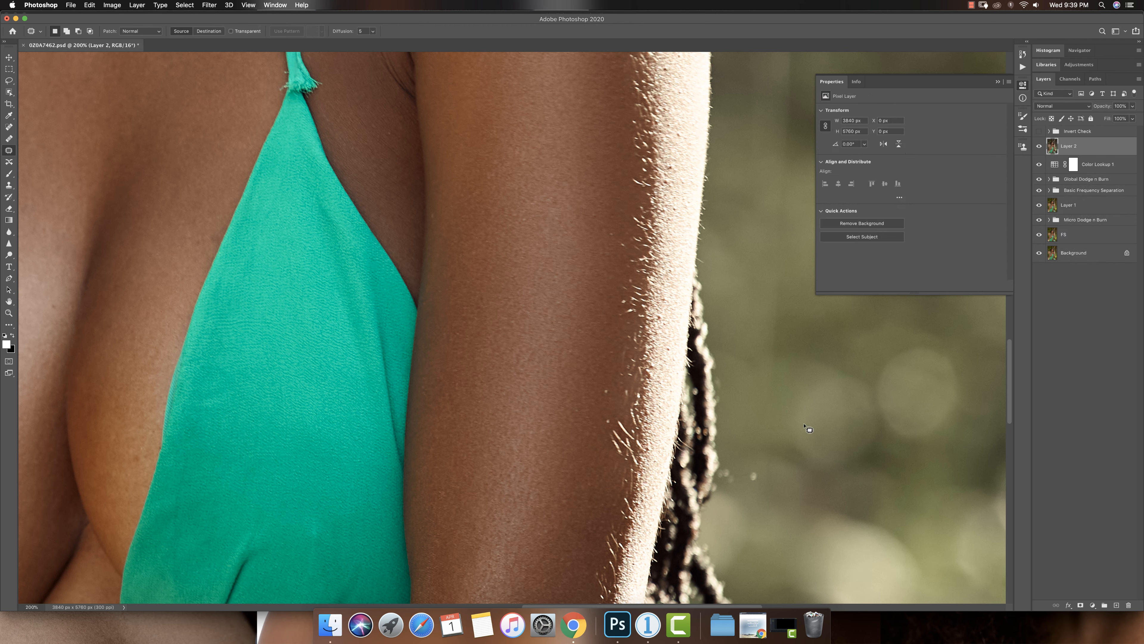
mouse_move(620, 439)
left_mouse_down()
mouse_move(611, 437)
mouse_move(628, 471)
mouse_move(612, 421)
mouse_move(599, 446)
mouse_move(607, 430)
mouse_move(634, 468)
mouse_move(630, 429)
mouse_move(598, 415)
mouse_move(600, 499)
mouse_move(603, 482)
left_mouse_up()
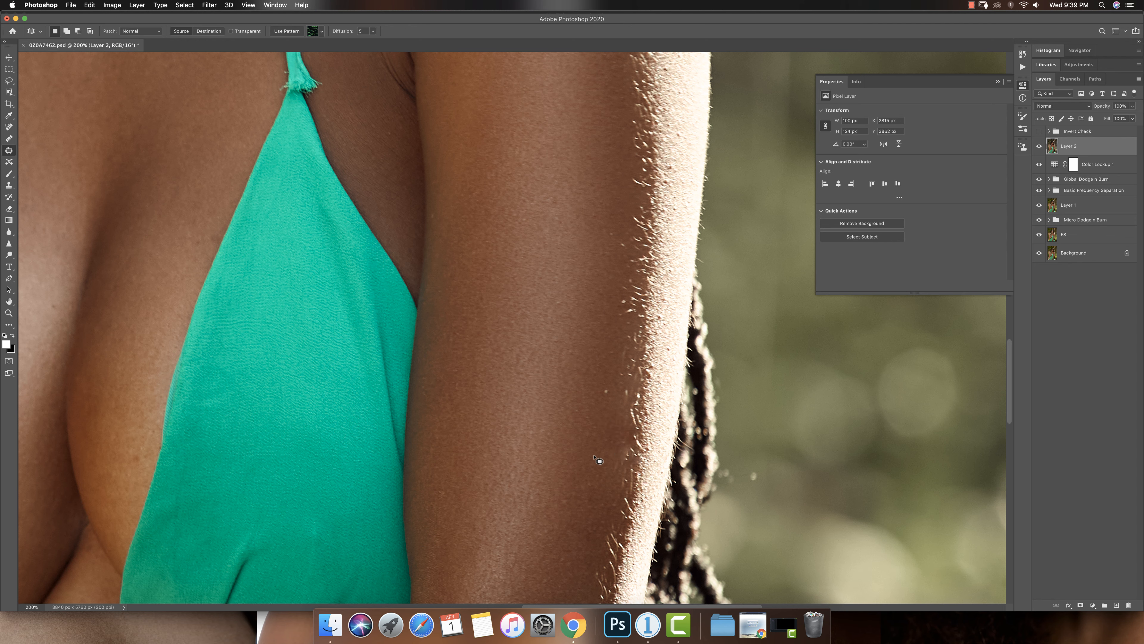
key("ctrl+d")
Step: Examine the patched arm at different magnifications, ending with the whole portrait in view
key("z")
left_click(570, 432, "alt")
left_click(581, 460, "alt")
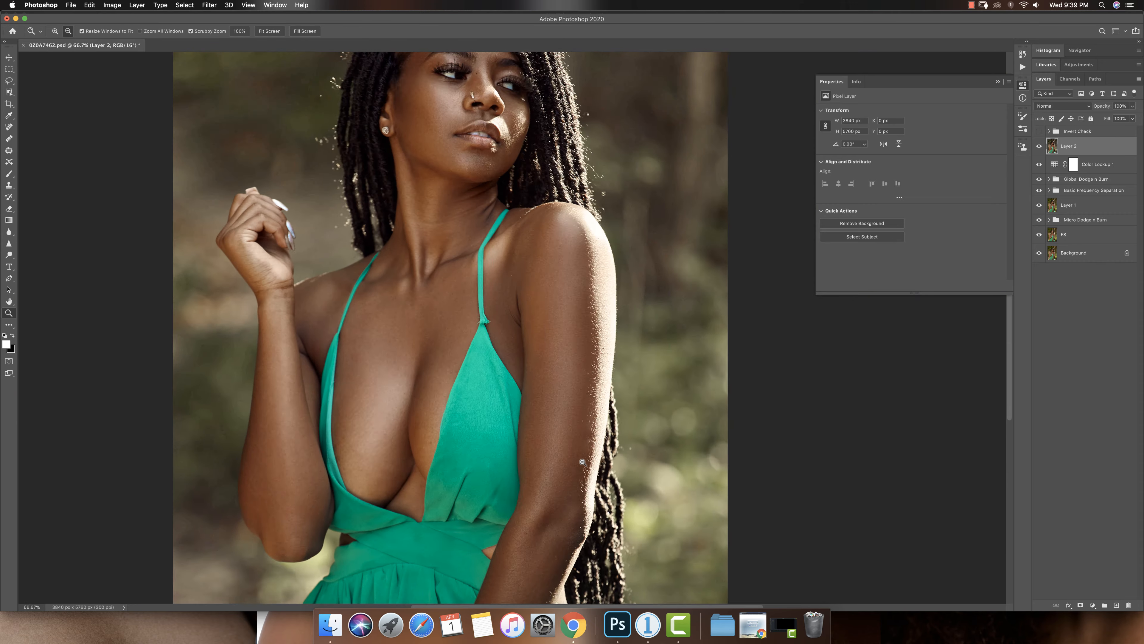
left_click(586, 471, "alt")
left_click(592, 481, "alt")
left_click(513, 323)
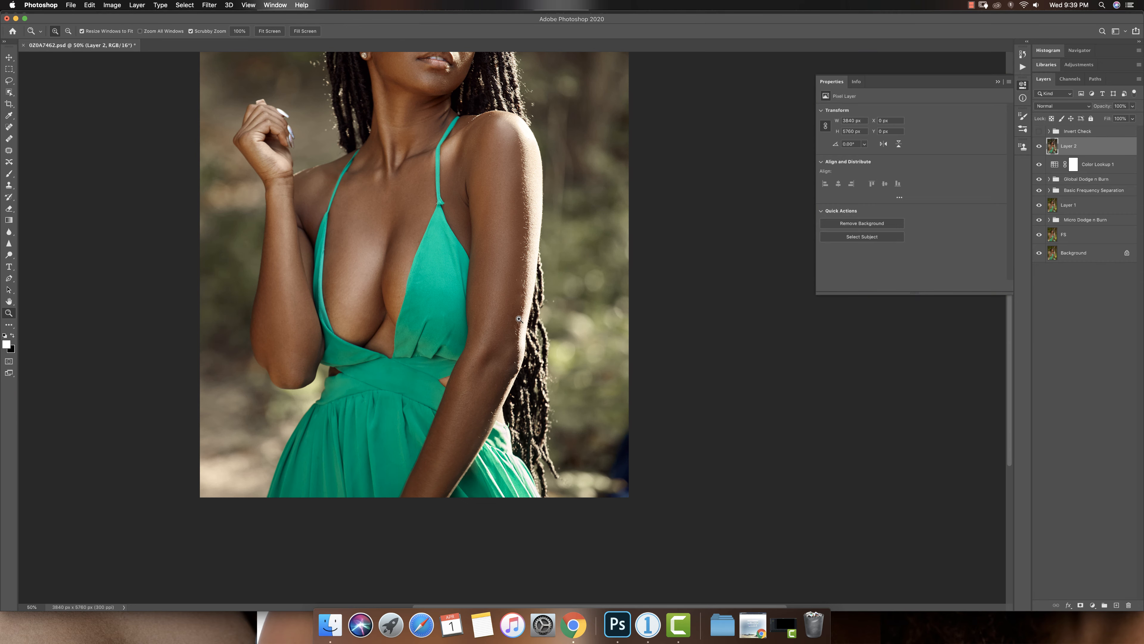
left_click(511, 318)
left_click(511, 311, "alt")
left_click(510, 311, "alt")
left_click(518, 310, "alt")
left_click(521, 309)
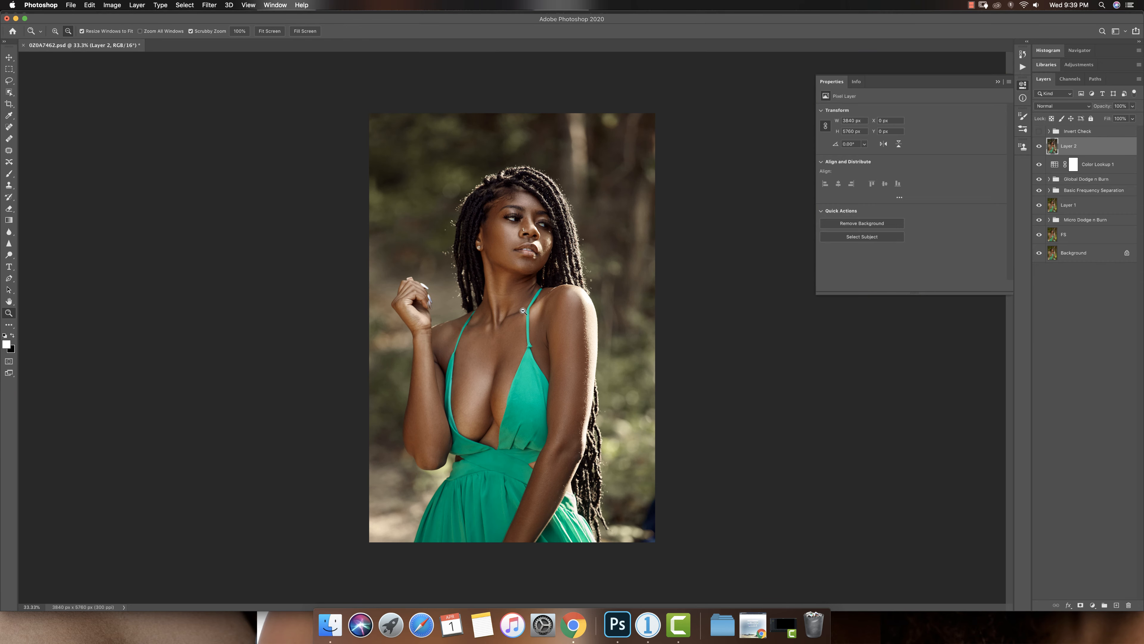
key("j")
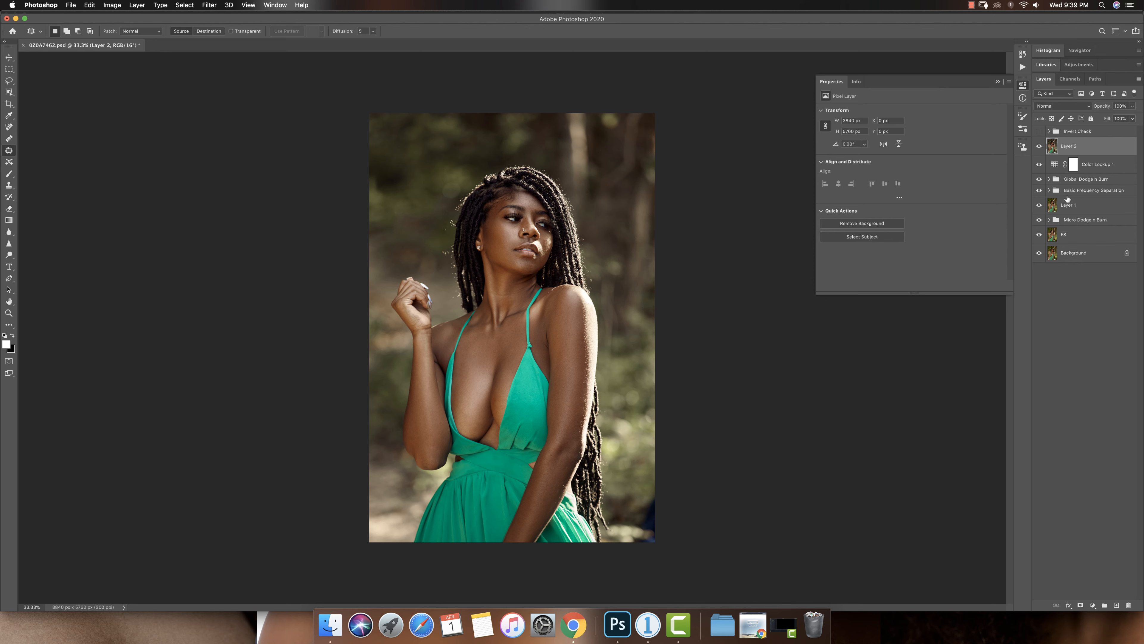
Step: Merge the layers and groups from FS up to Color Lookup 1, reselect Layer 2 and compare the result with the Background
key("super+alt+a")
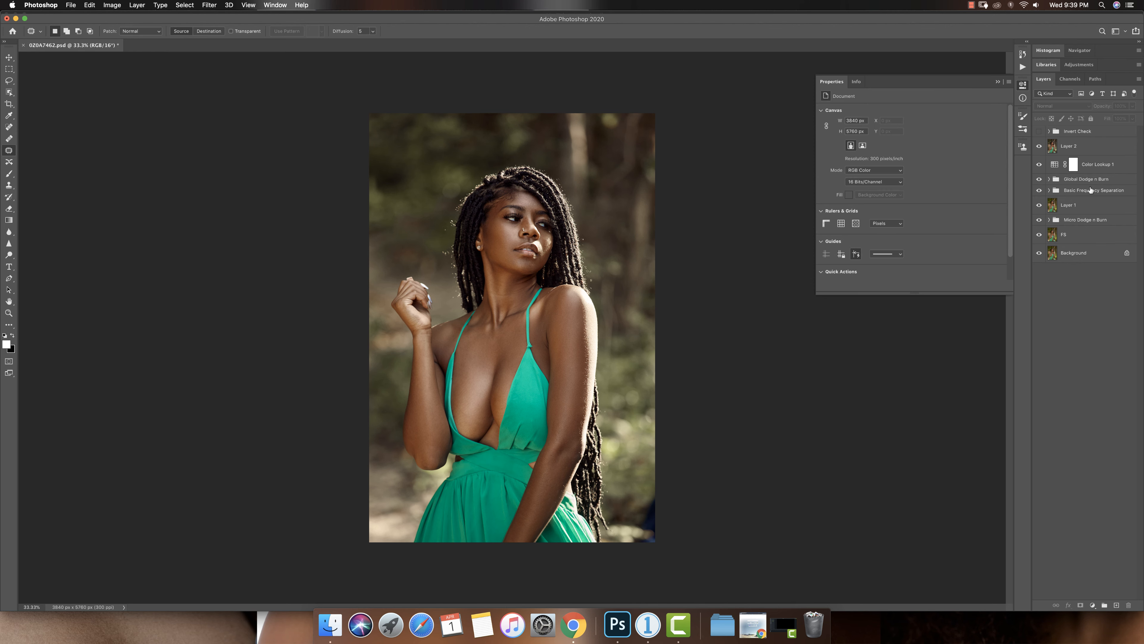
left_click(1088, 192)
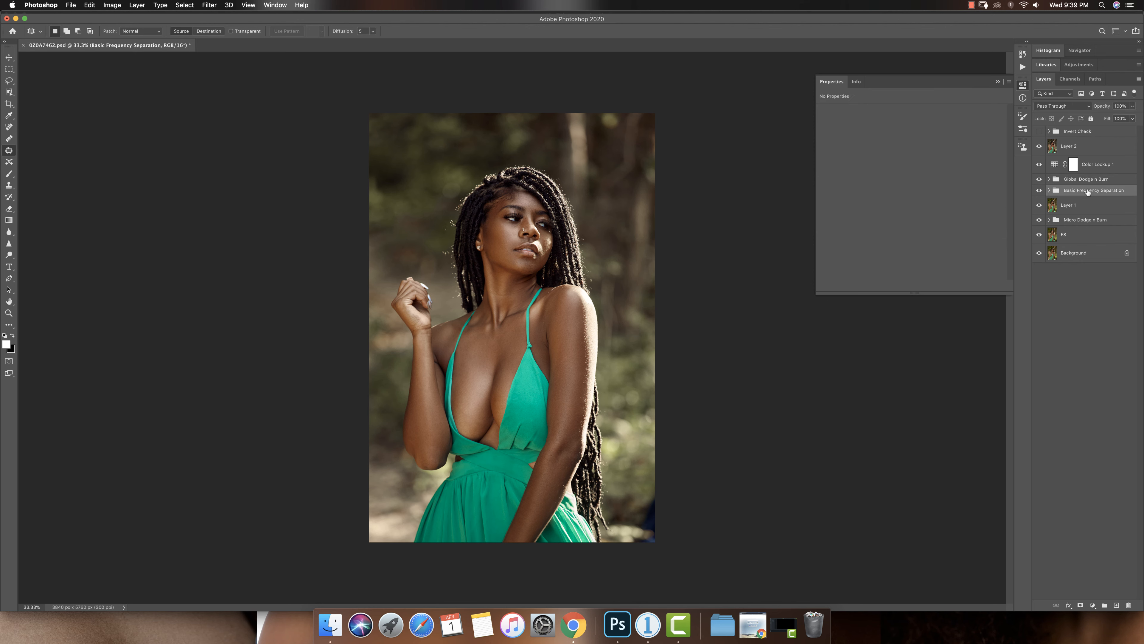
left_click(1071, 235)
left_click(1090, 180, "shift")
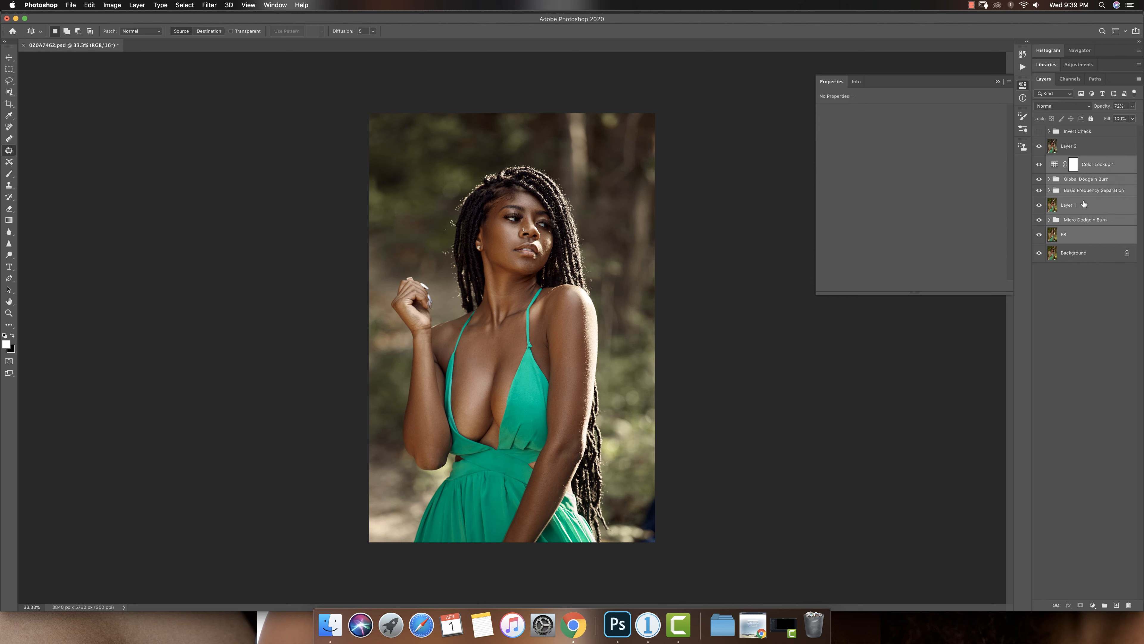
key("super+e")
left_click(1058, 153)
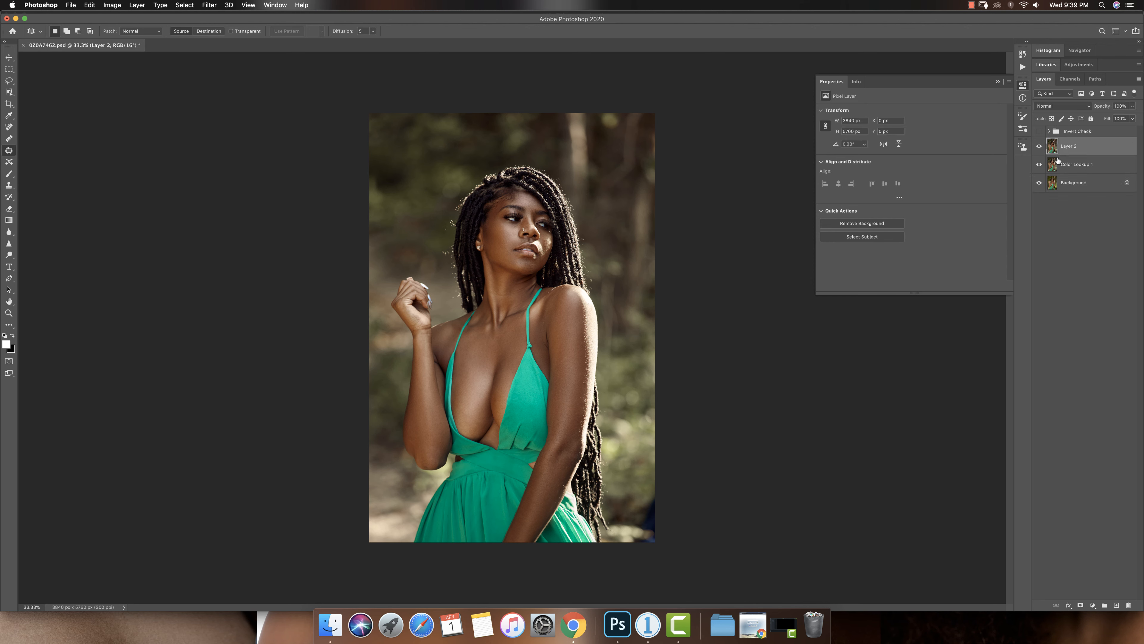
left_click(1040, 183, "alt")
left_click(1040, 184, "alt")
Step: Run the Basic Frequency Separation action with a 14.0-pixel Gaussian Blur and select its Low FS Layer with the Mixer Brush tool ready
left_click(1022, 67)
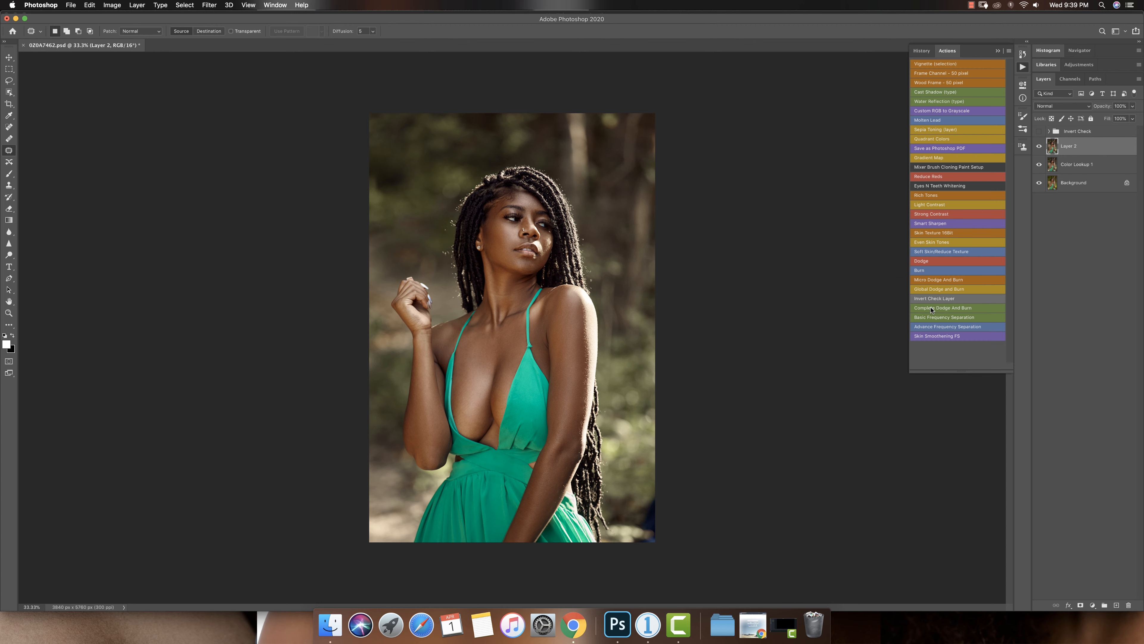
left_click(930, 318)
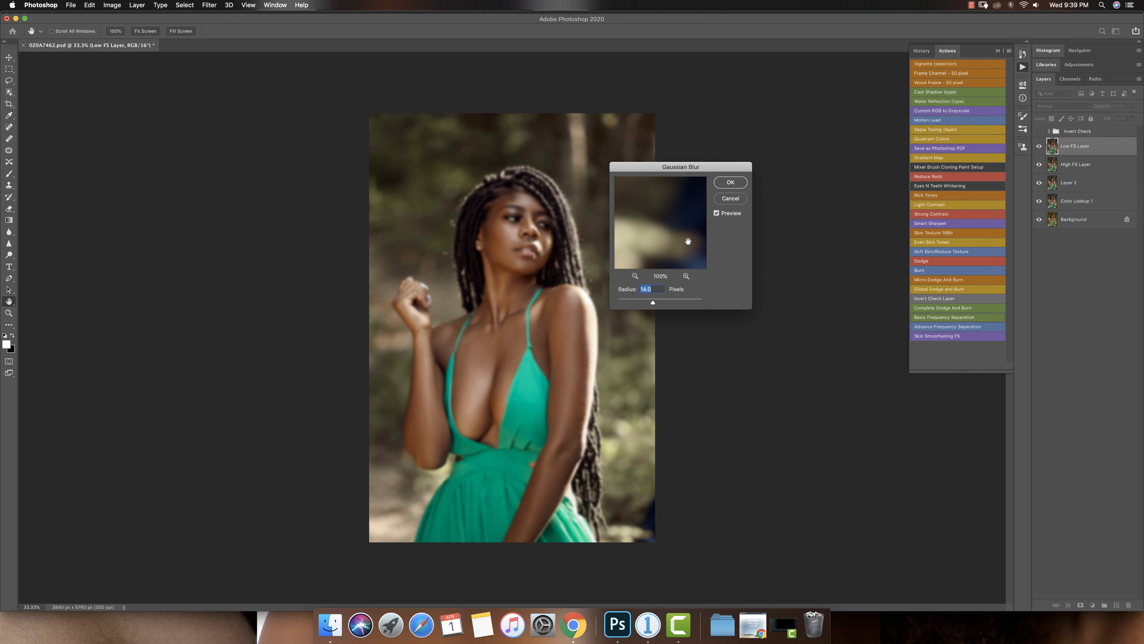
key("Return")
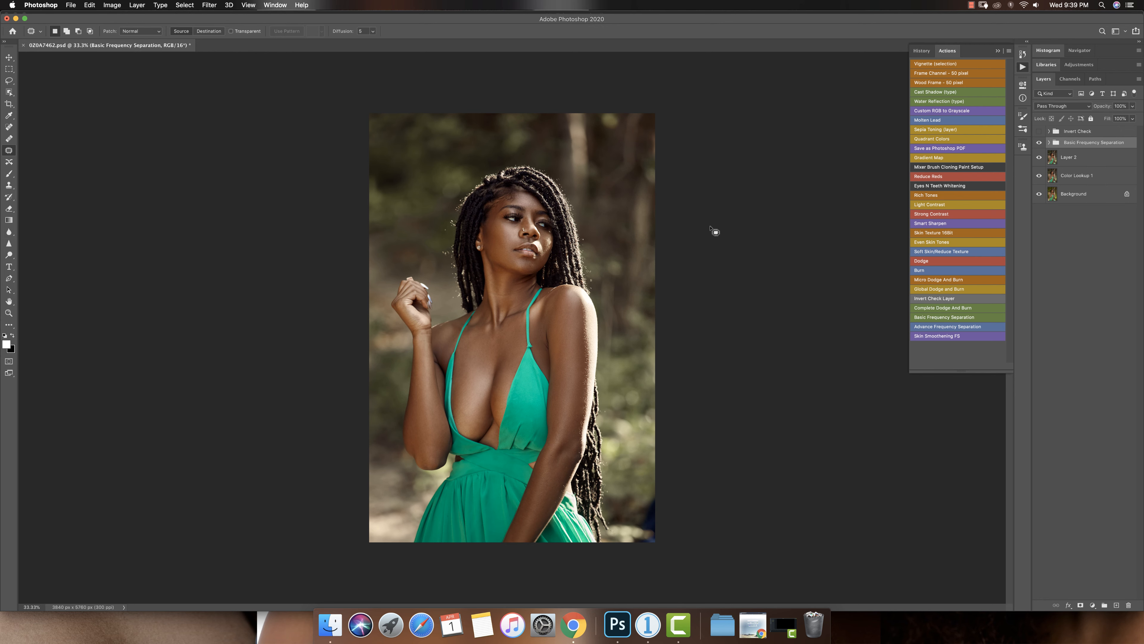
left_click(9, 325)
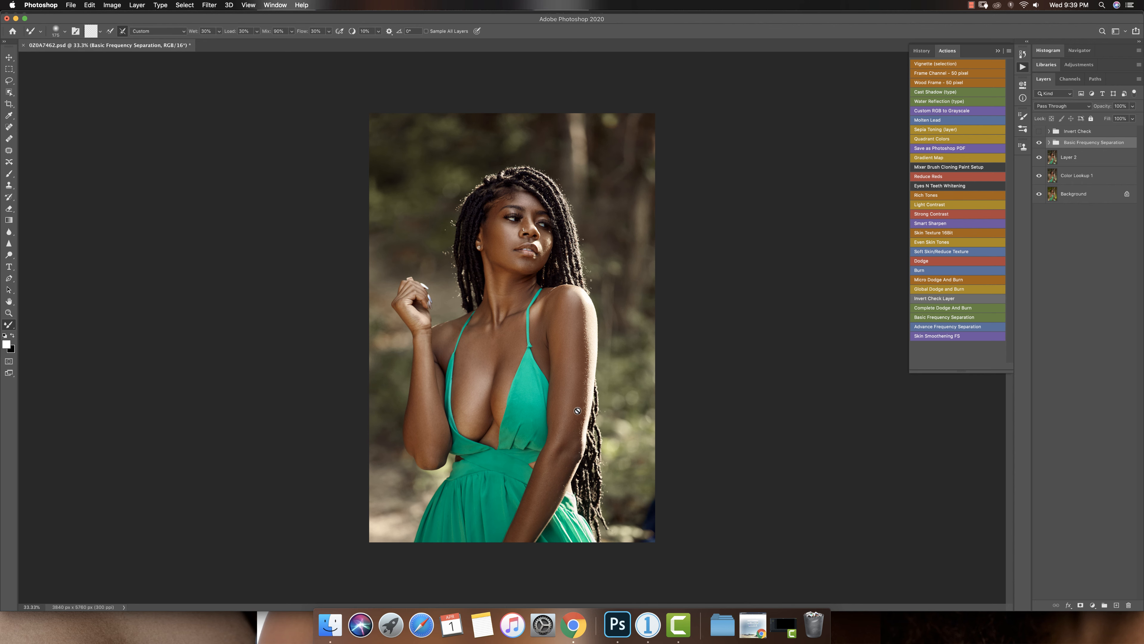
left_click(1050, 142)
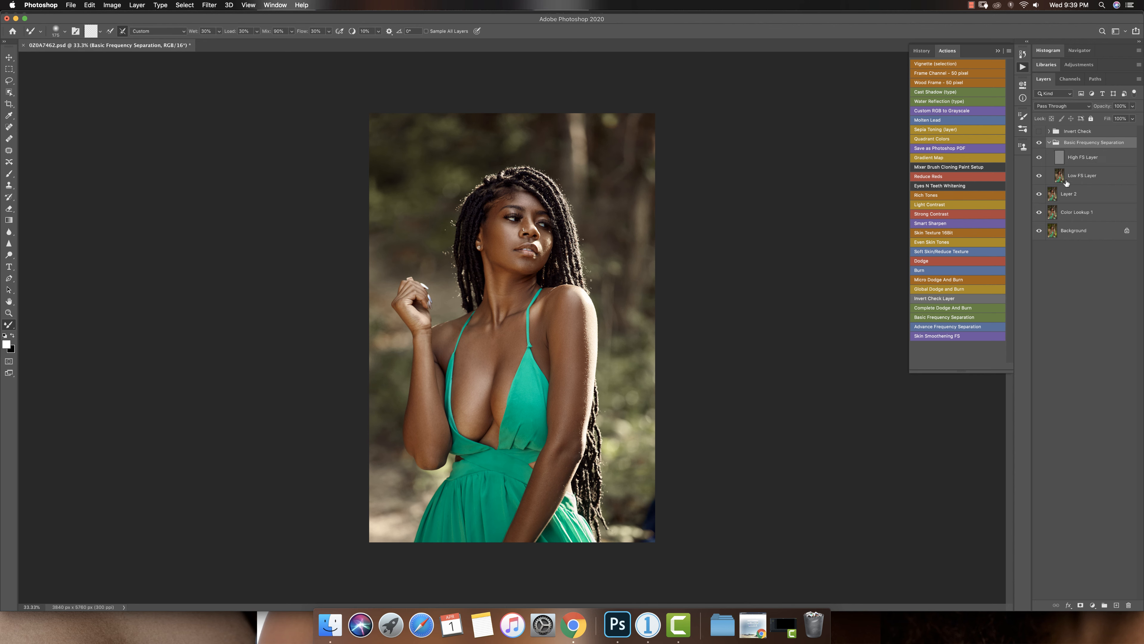
left_click(1081, 175)
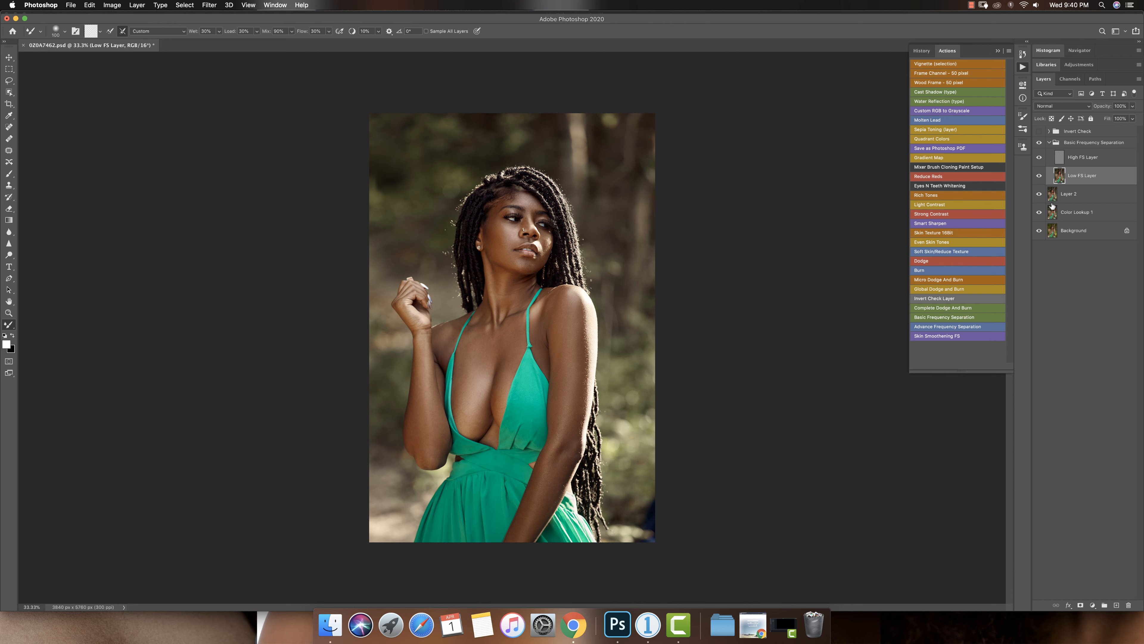
Step: Sample clean skin texture on the upper arm near its sunlit edge with the Clone Stamp tool on the High FS Layer
left_click(1069, 165)
key("s")
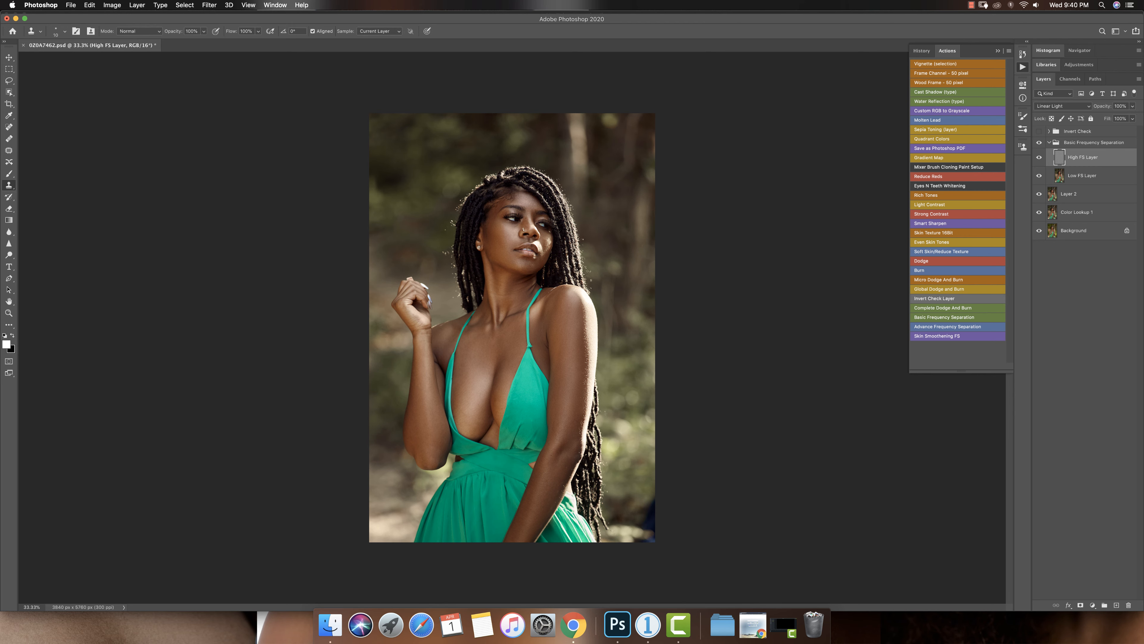
key("b")
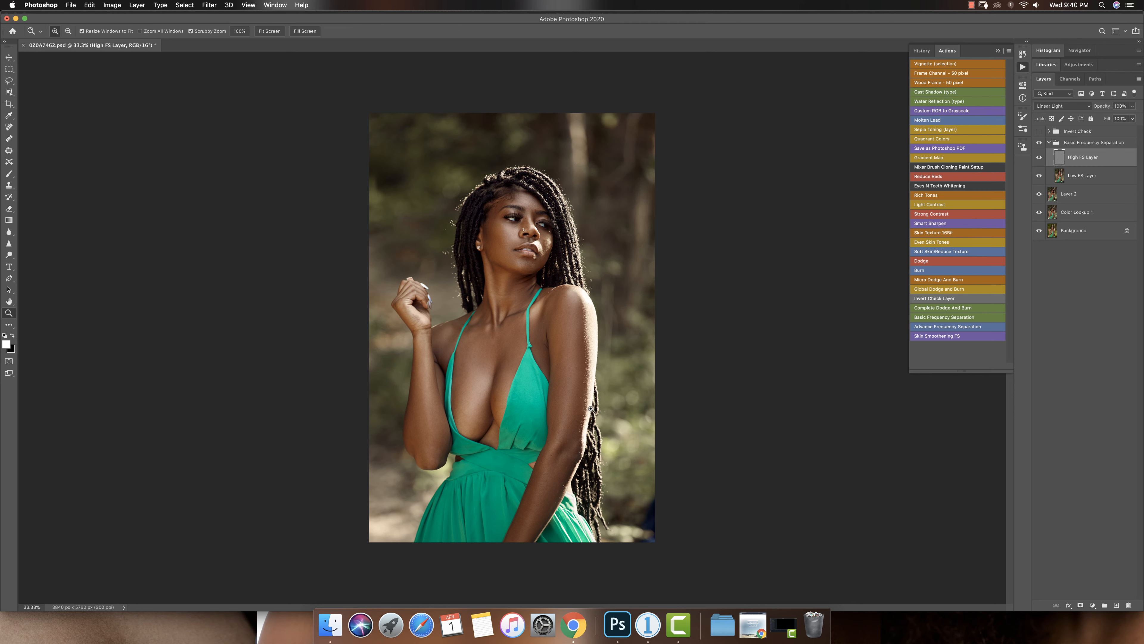
left_click(590, 402, "super")
left_click(590, 402, "super")
left_click(590, 402, "super")
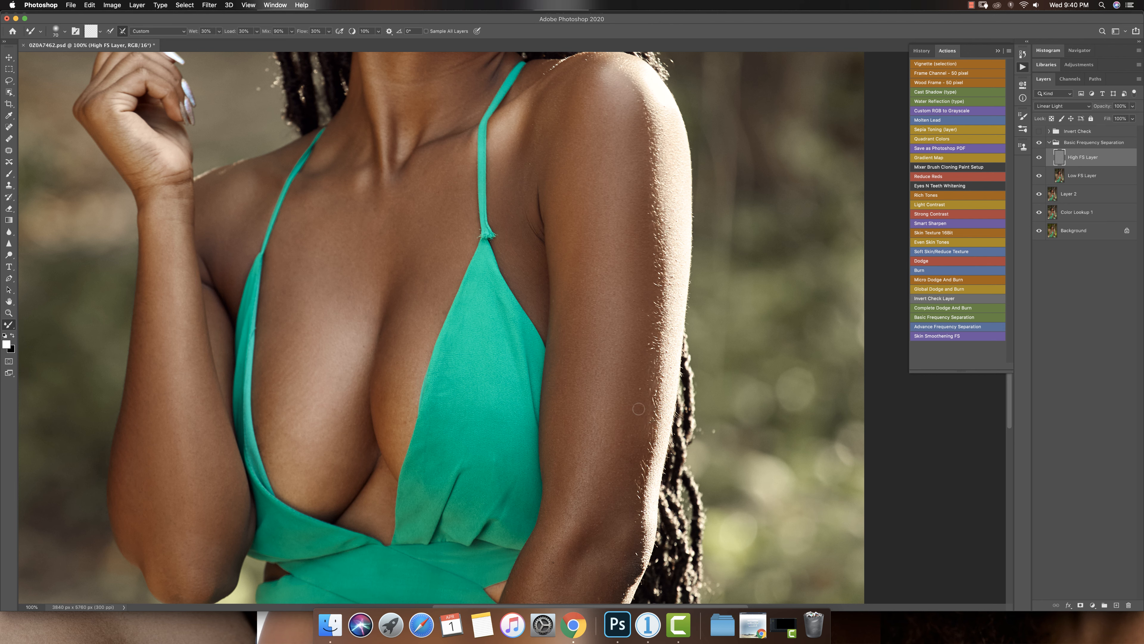
key("s")
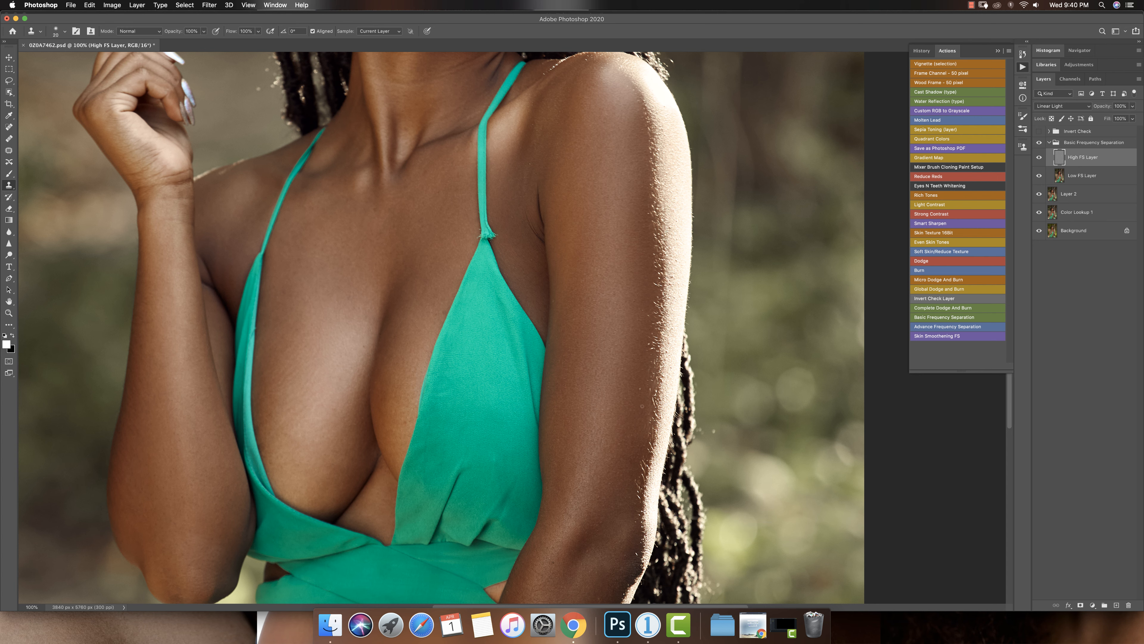
left_click(640, 400, "alt")
Step: Check the whole portrait, save the document, and compare 0Z0A7462.psd with its two raw variants in Capture One
key("z")
left_click(633, 462, "alt")
left_click(633, 461, "alt")
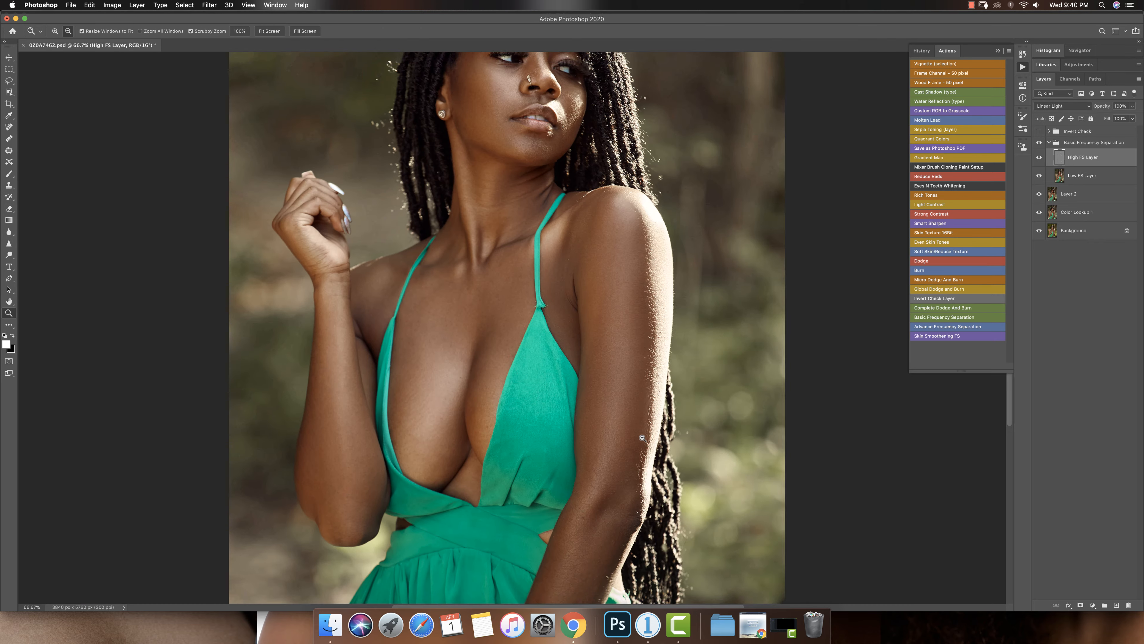
left_click(618, 462, "alt")
left_click(466, 353, "alt")
left_click(530, 296)
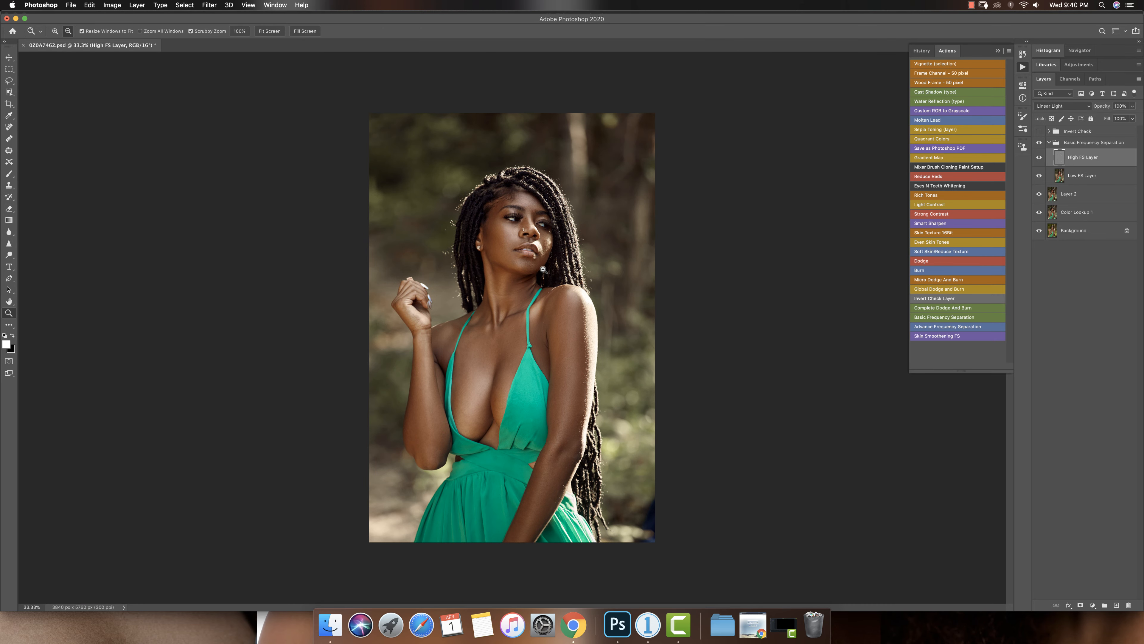
key("s")
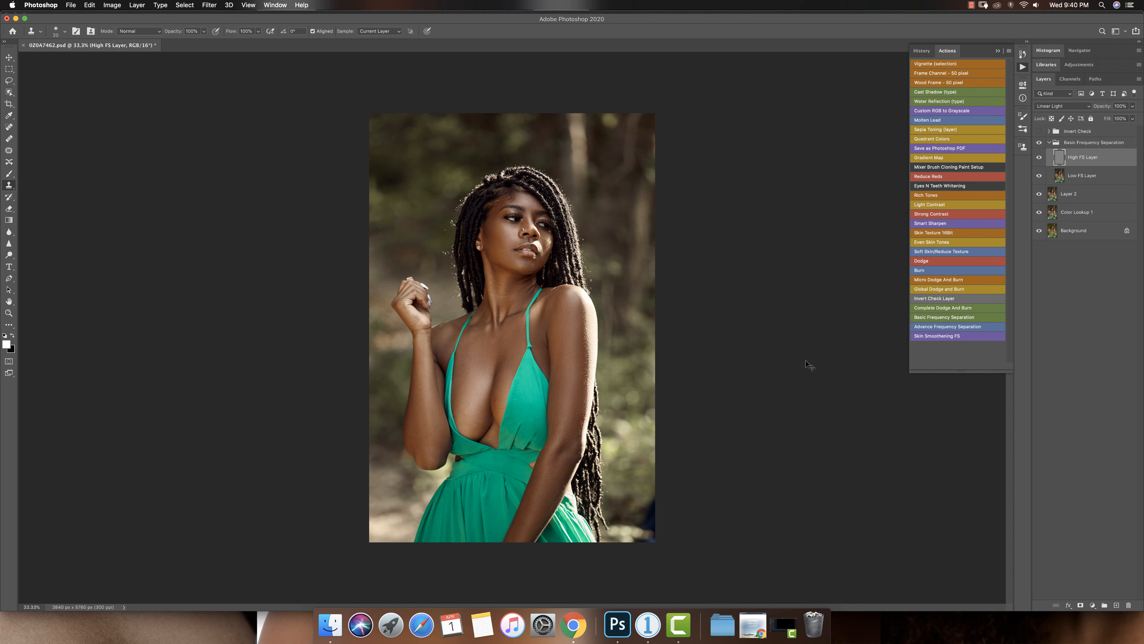
key("super+s")
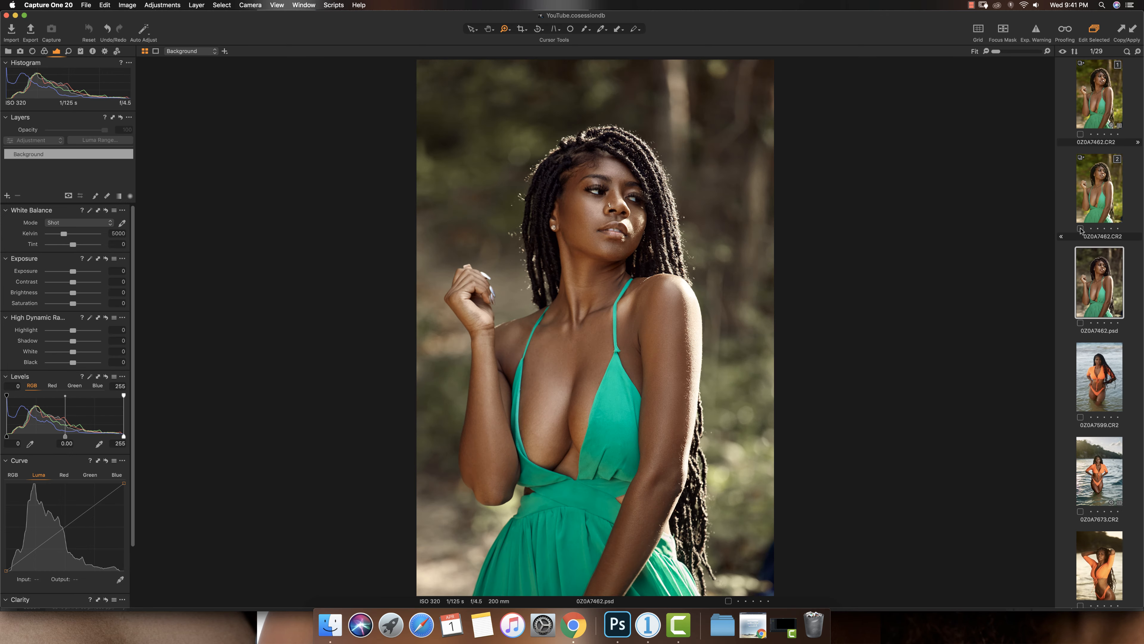
left_click(1106, 169)
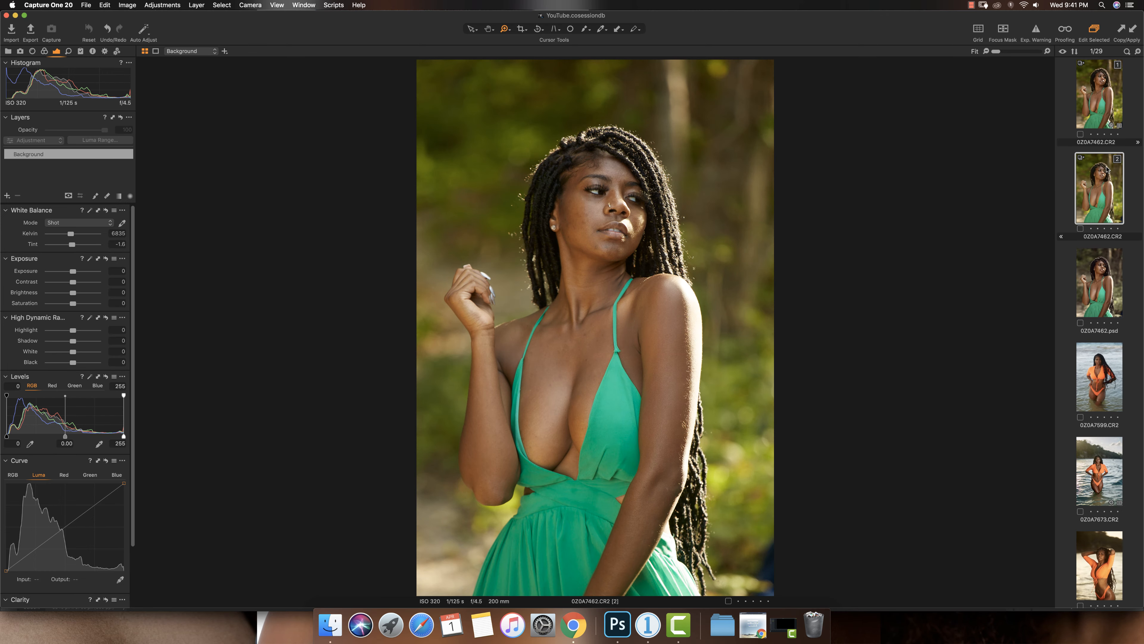
left_click(1094, 108)
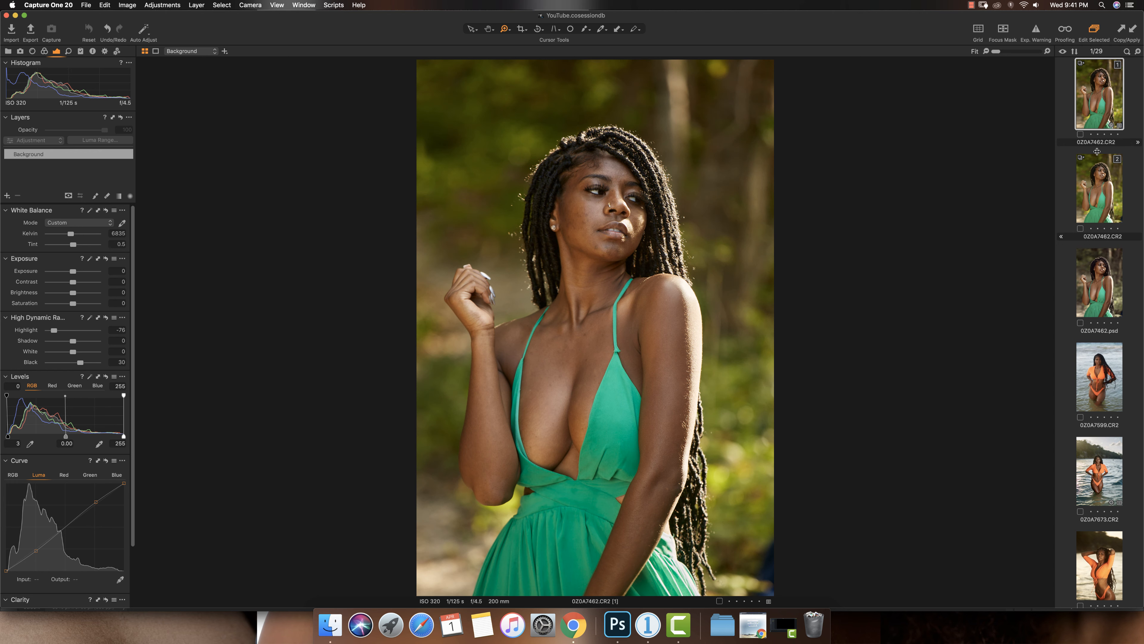
left_click(1095, 297)
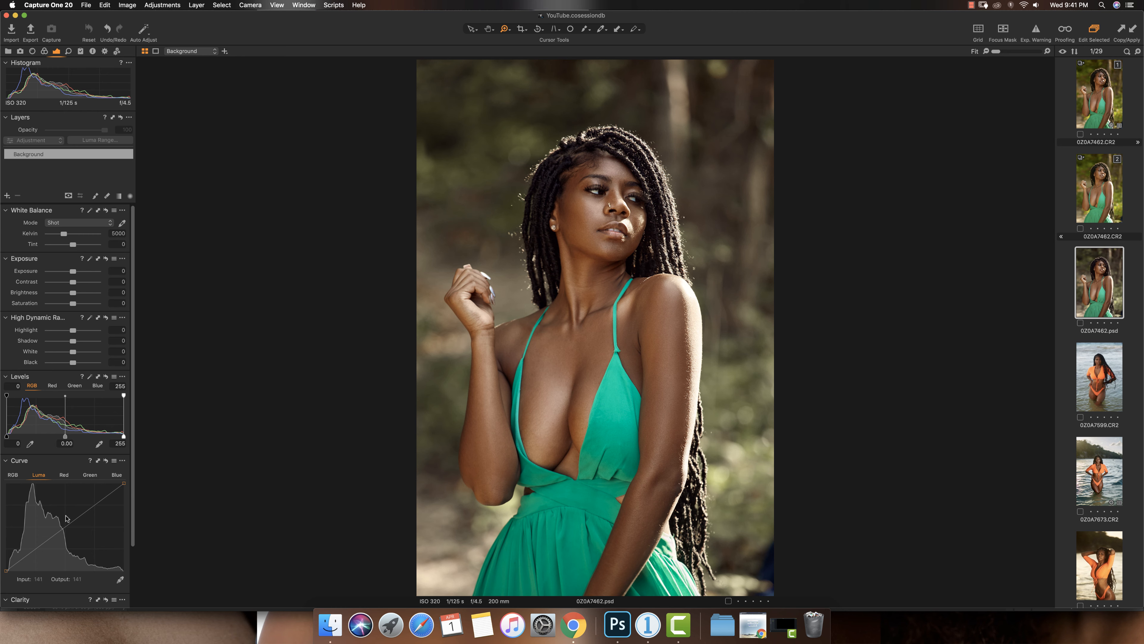
Step: Shape the PSD's Luma curve into a slight contrast curve with a raised highlight point and a lowered shadow point
left_click(94, 509)
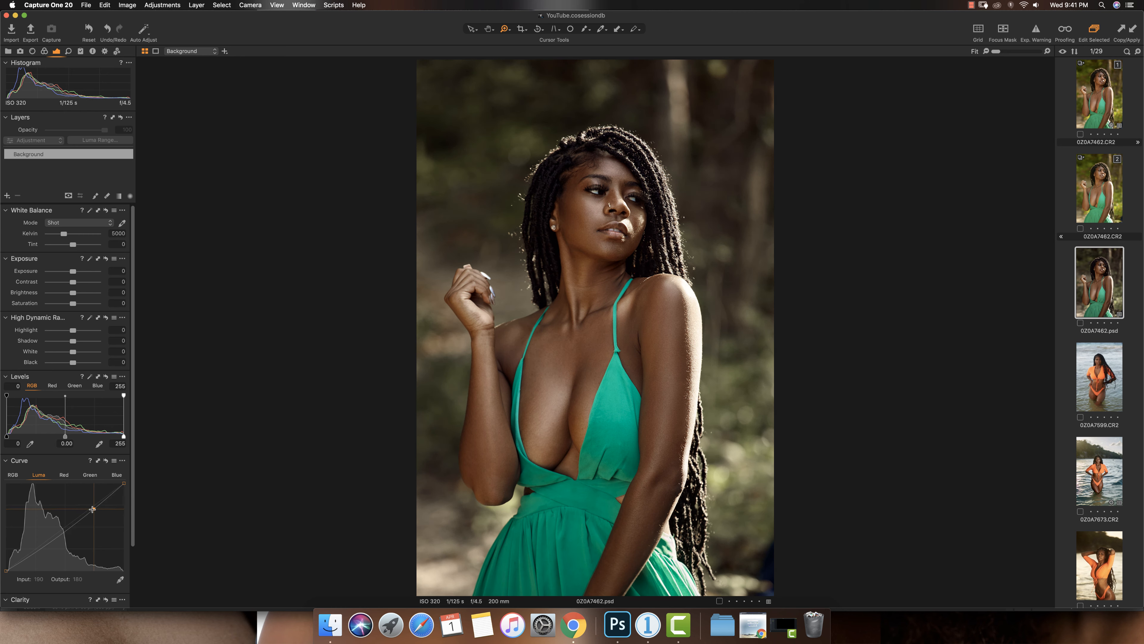
left_click_drag(93, 510, 93, 509)
left_click(36, 552)
left_click_drag(94, 509, 96, 505)
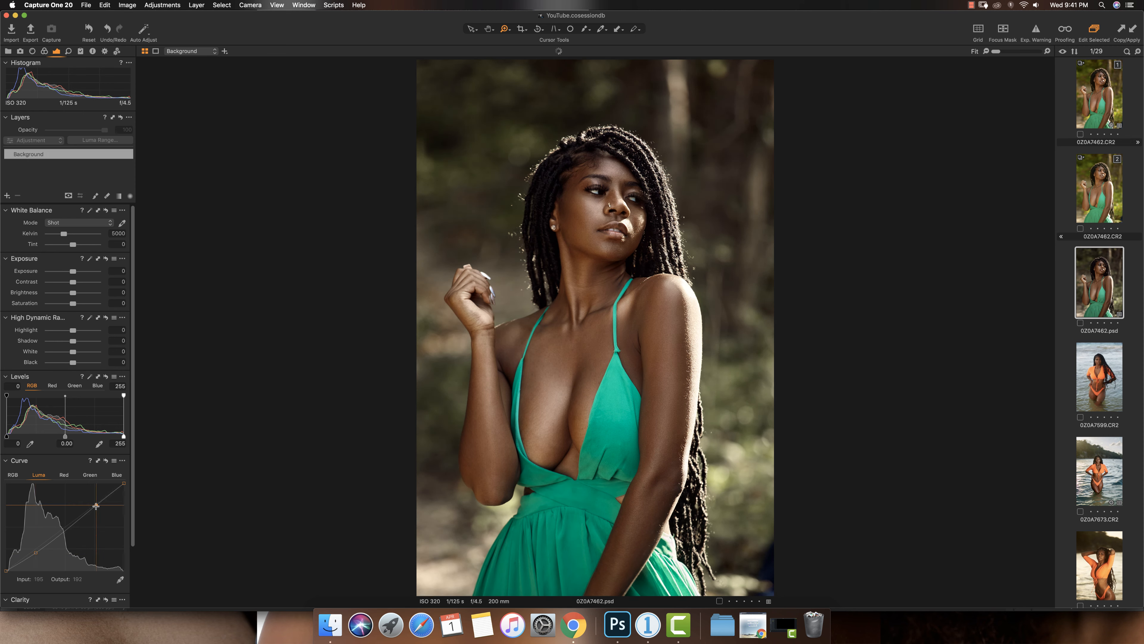
left_click_drag(35, 551, 33, 557)
left_click_drag(96, 505, 97, 507)
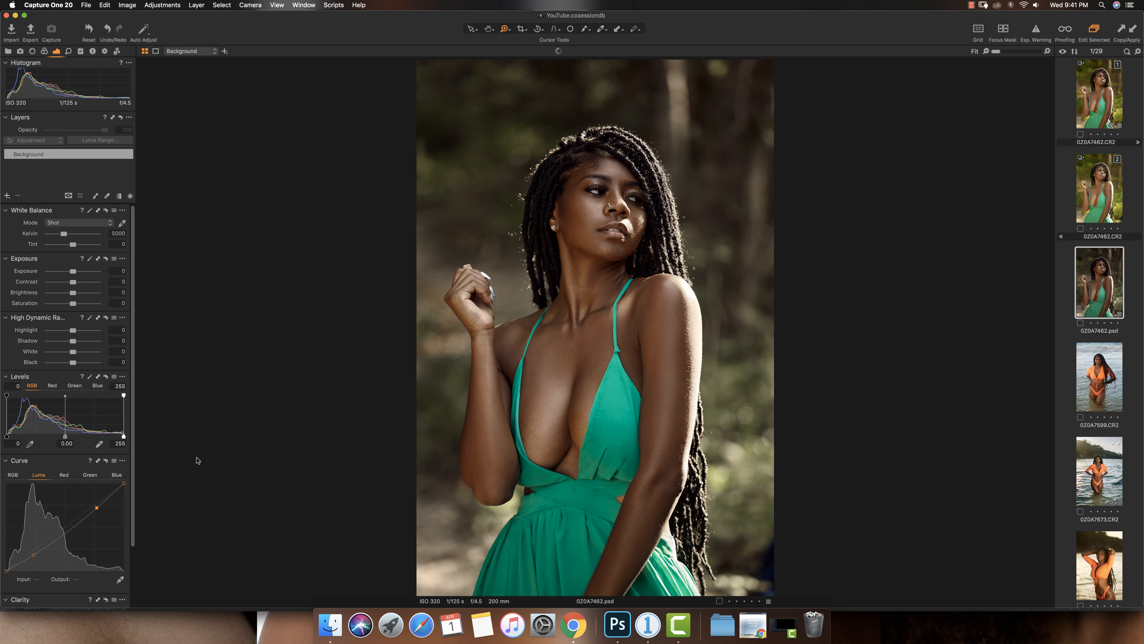
left_click_drag(96, 507, 97, 505)
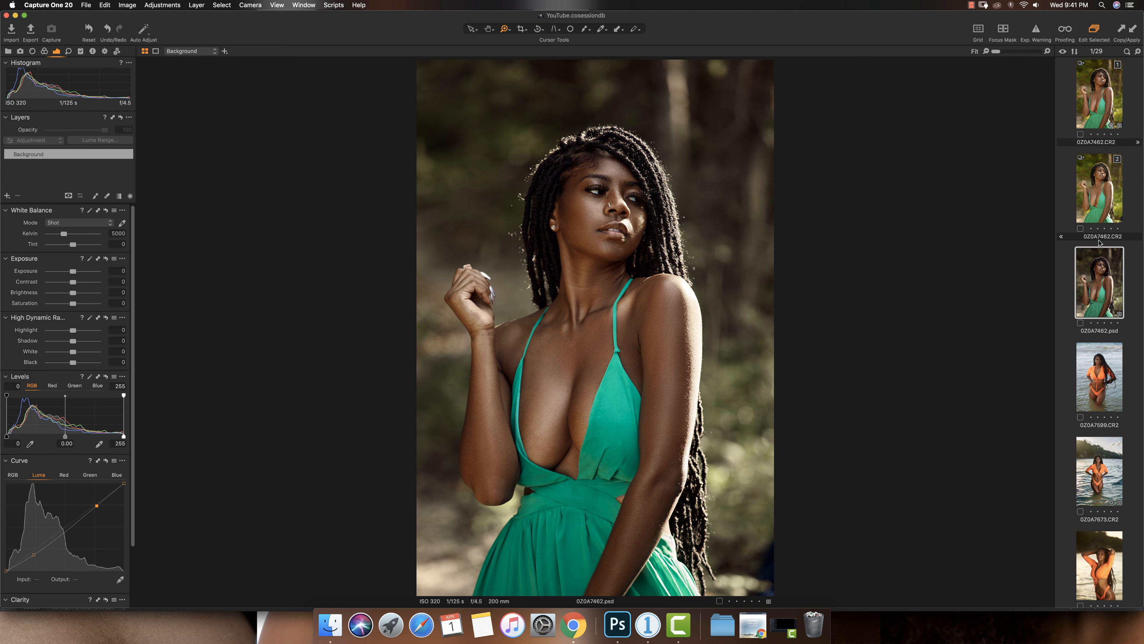
Step: Compare the curve-adjusted PSD with both raw variants and set its Vignetting amount to -0.65
left_click(1100, 203)
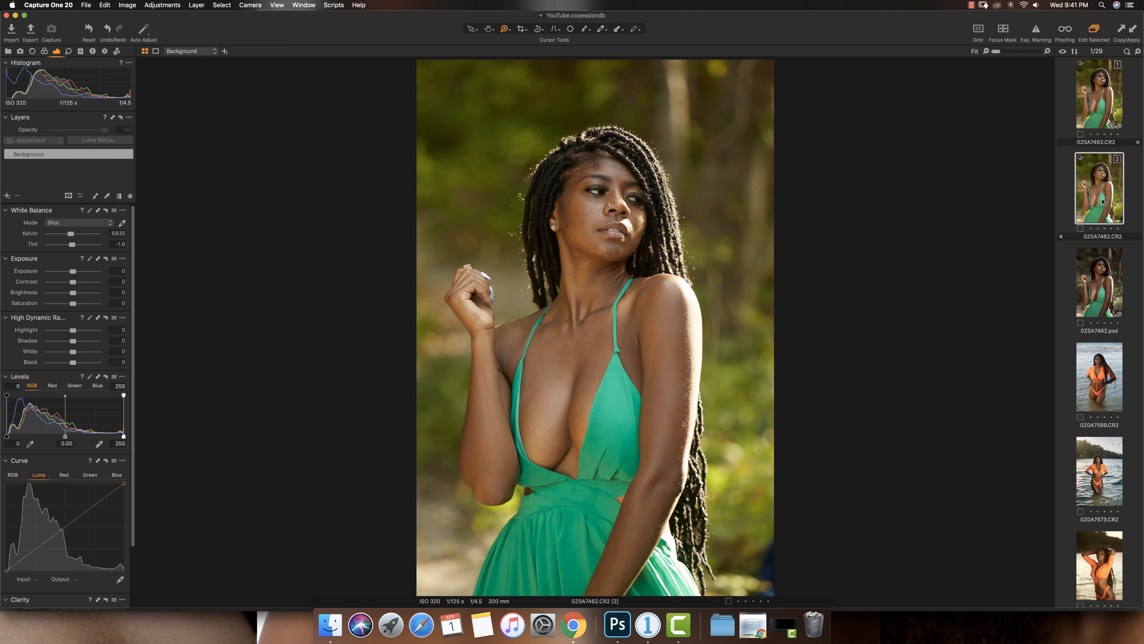
left_click(1095, 111)
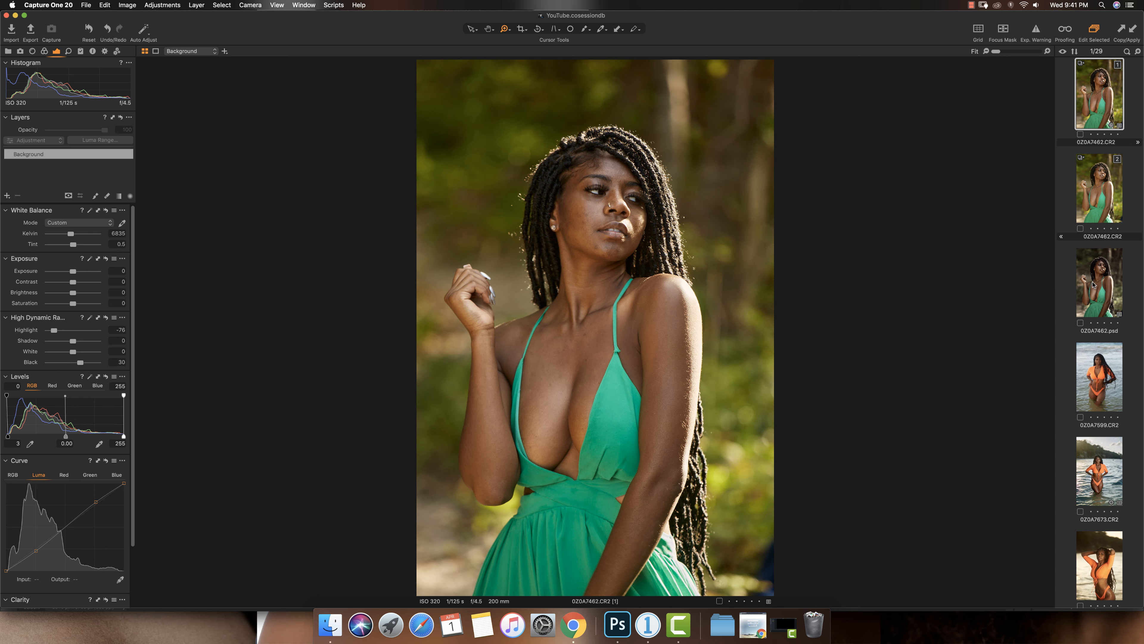
left_click(1101, 287)
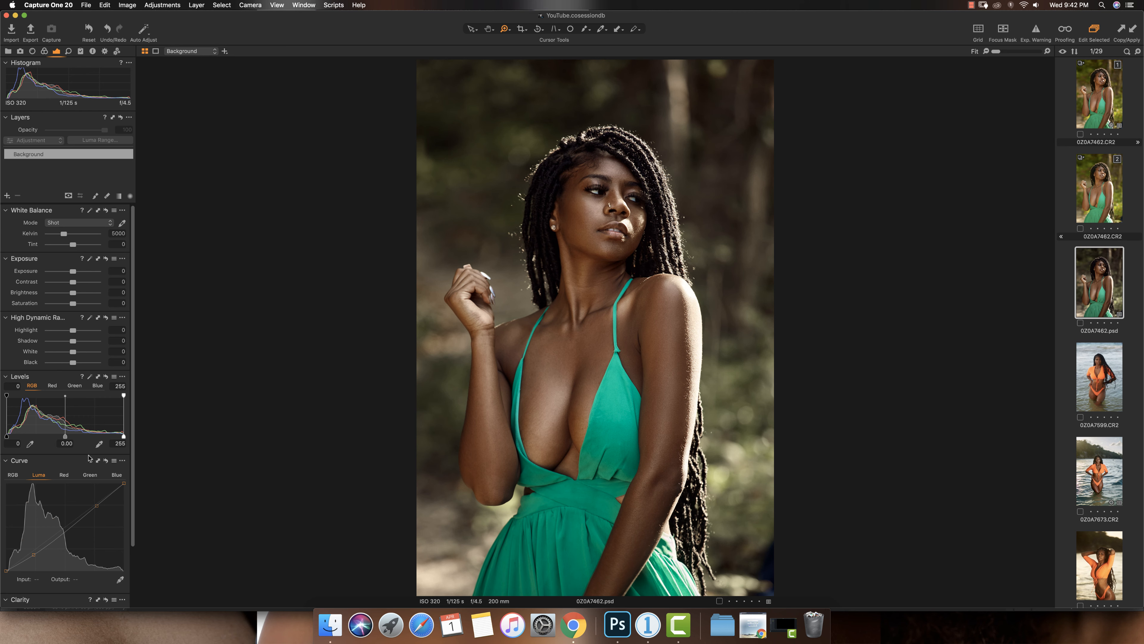
scroll(36, 451, "down", 3)
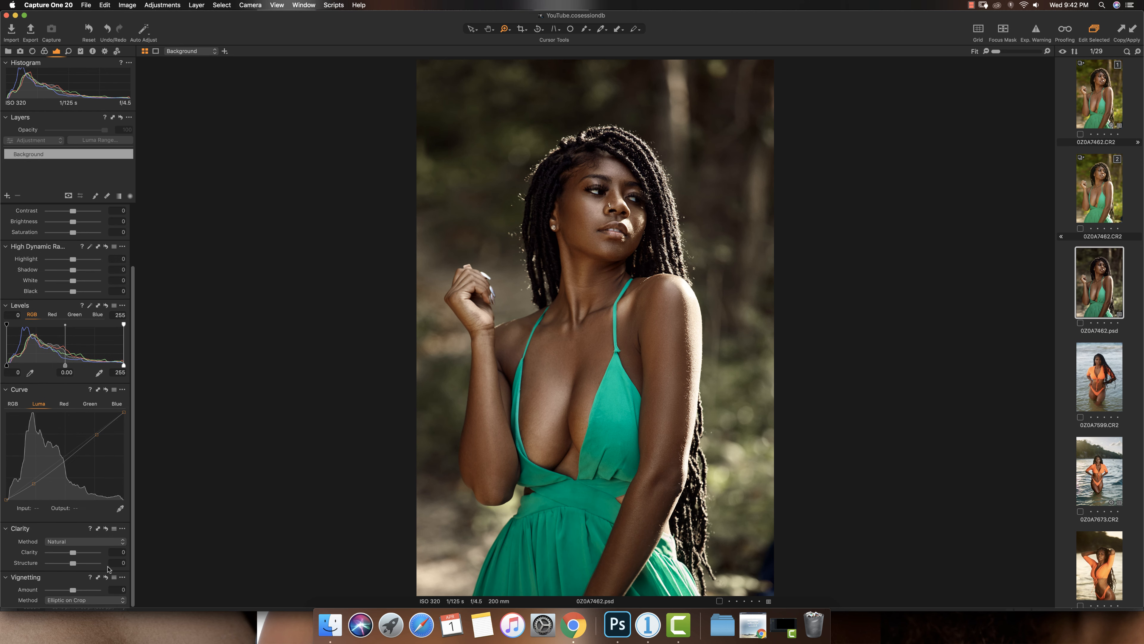
left_click_drag(72, 589, 69, 591)
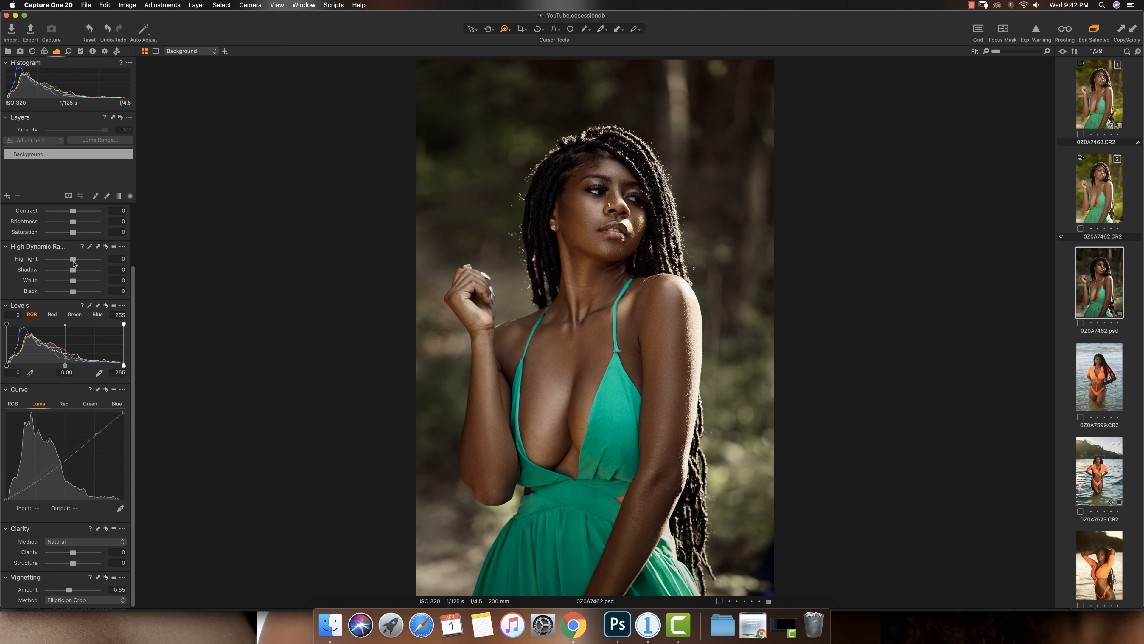
Step: Try slight High Dynamic Range changes to Highlight and Shadow and reset both
left_click_drag(74, 263, 74, 264)
double_click(73, 261)
left_click_drag(73, 270, 75, 273)
double_click(75, 272)
Step: Look through the neighbouring orange swimwear photos, including 0Z0A7673.CR2, and return to 0Z0A7462.psd
scroll(1103, 417, "down", 5)
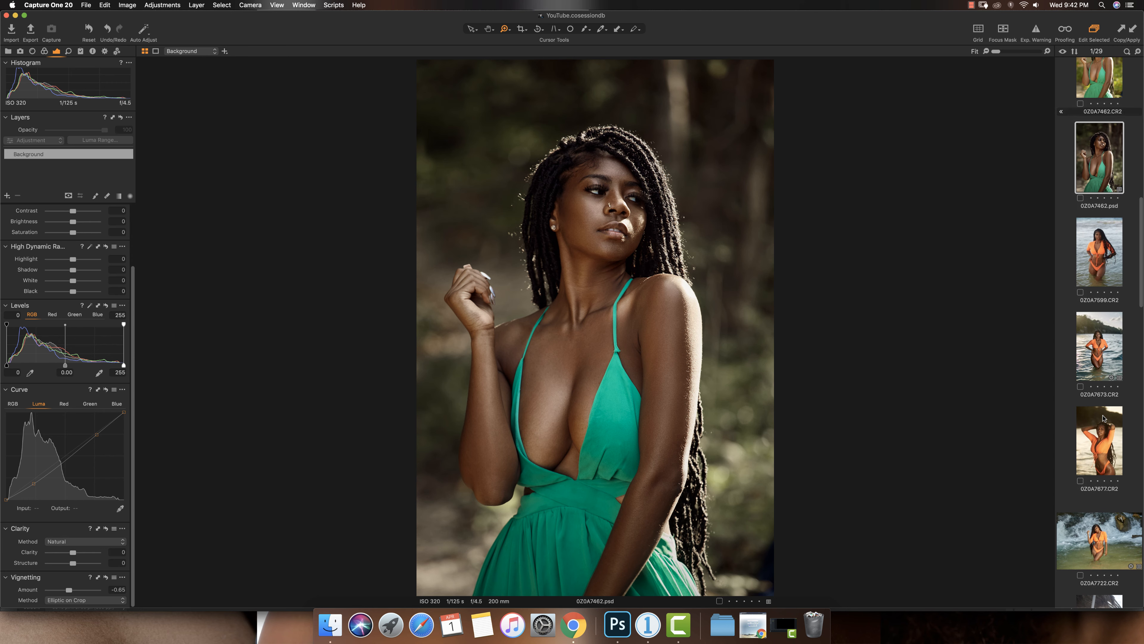
left_click(1099, 347)
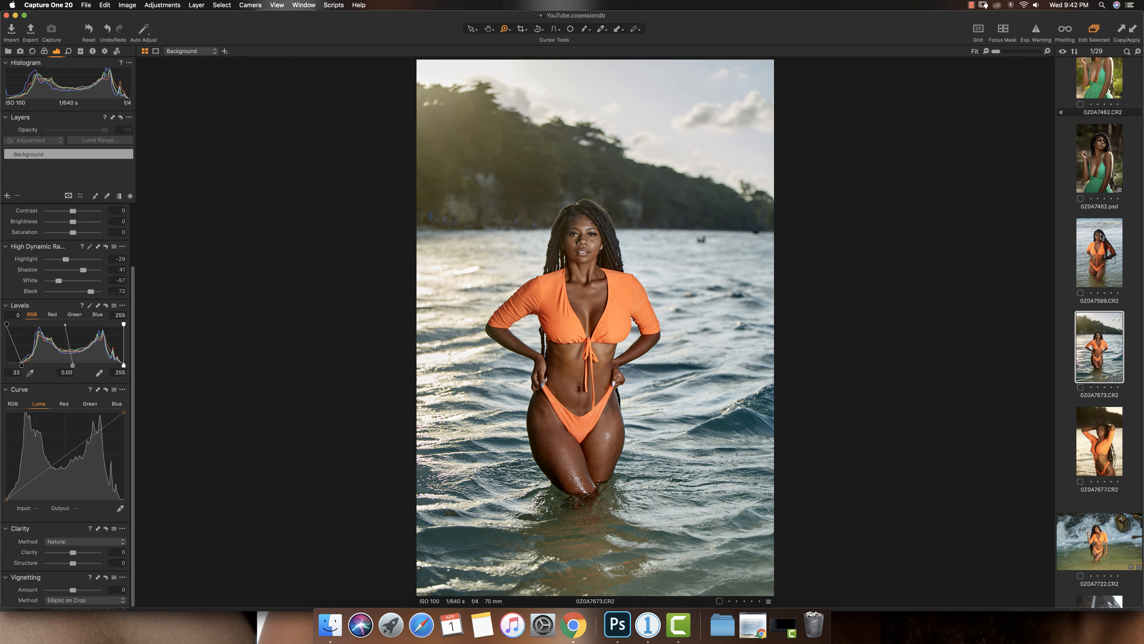
left_click(1101, 236)
left_click(1088, 361)
left_click(1092, 161)
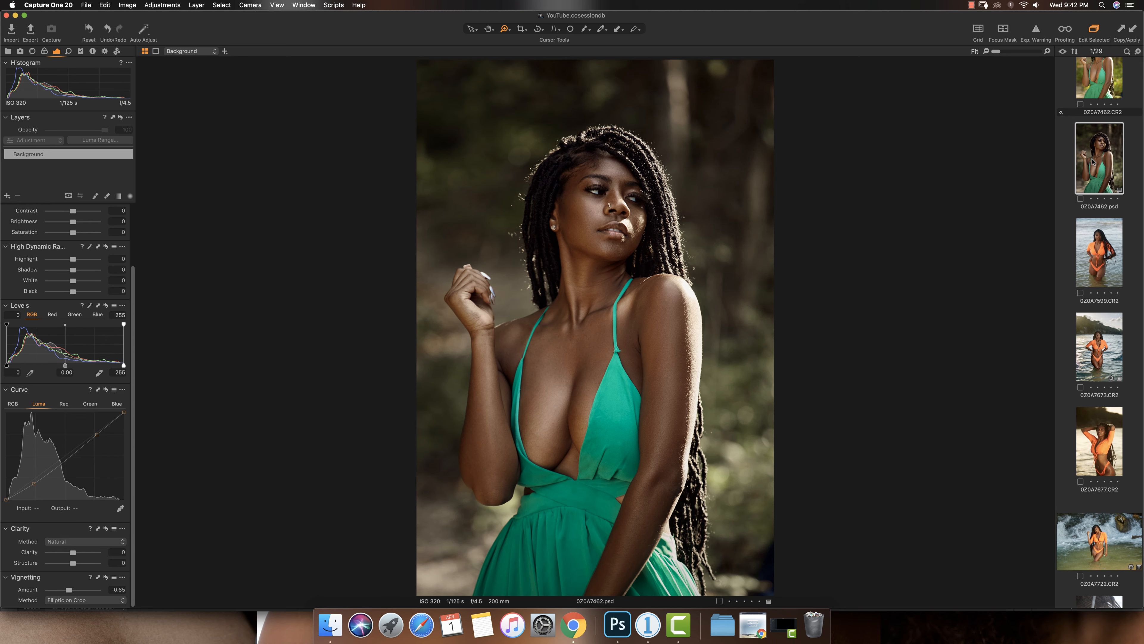